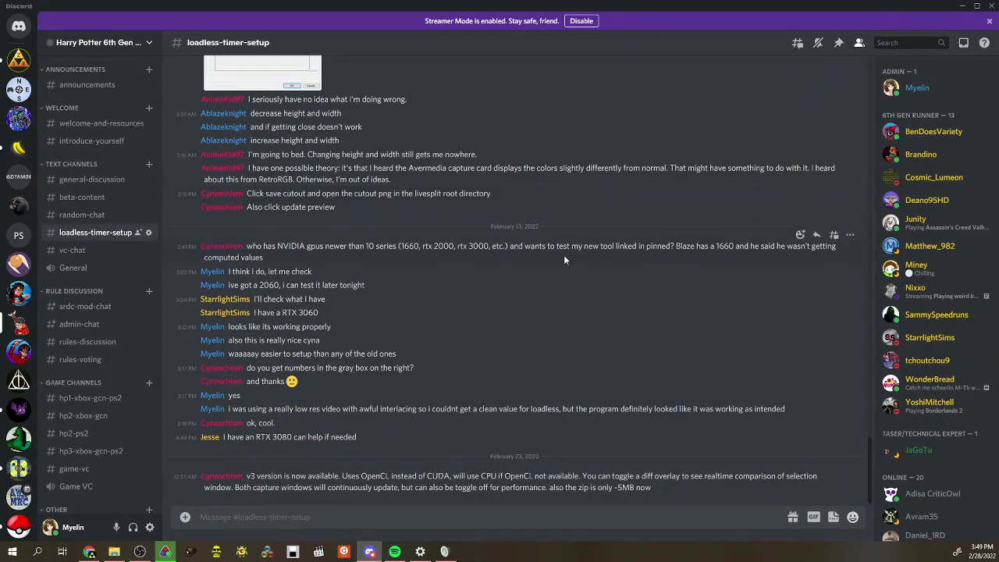
Open the pinned messages of the loadless-timer-setup channel and follow the Google Drive folder link
{"action": "left_click", "coordinate": [838, 44]}
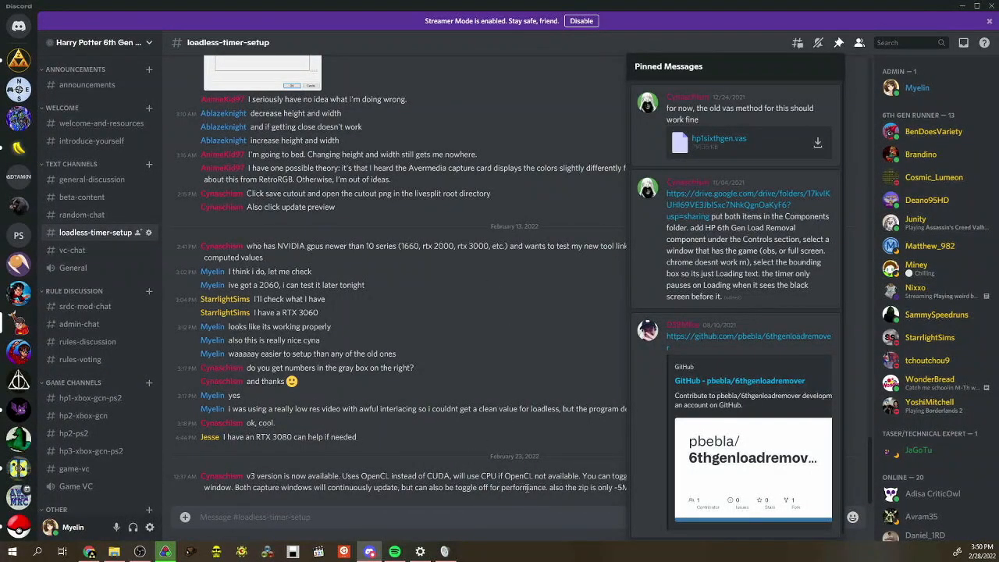
{"action": "left_click", "coordinate": [117, 84]}
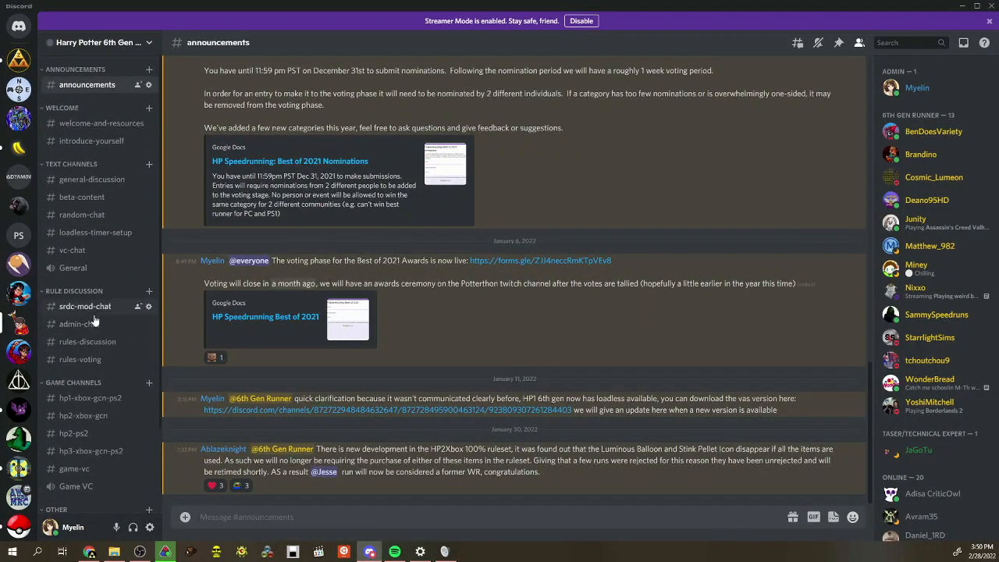
{"action": "left_click", "coordinate": [92, 232]}
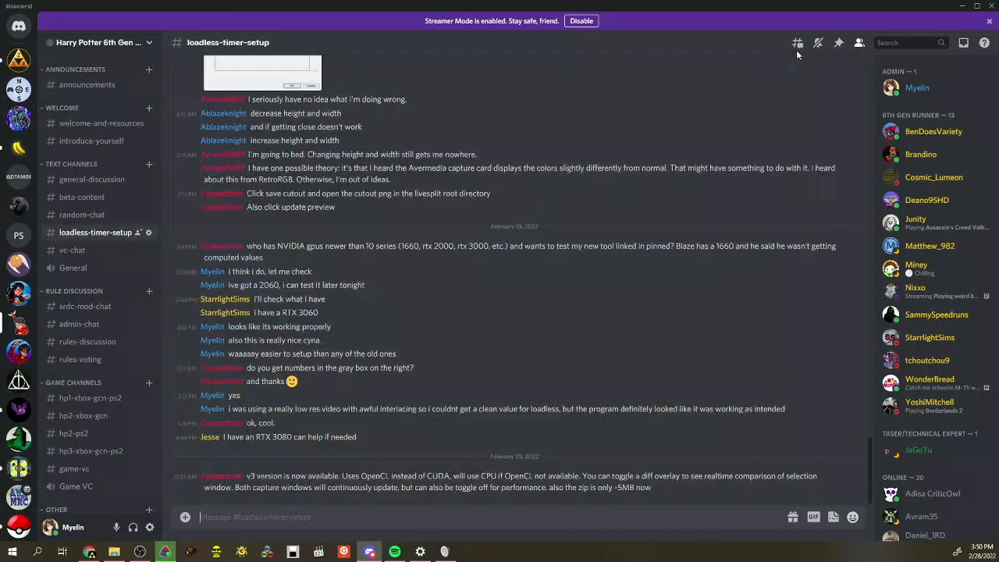
{"action": "left_click", "coordinate": [839, 45]}
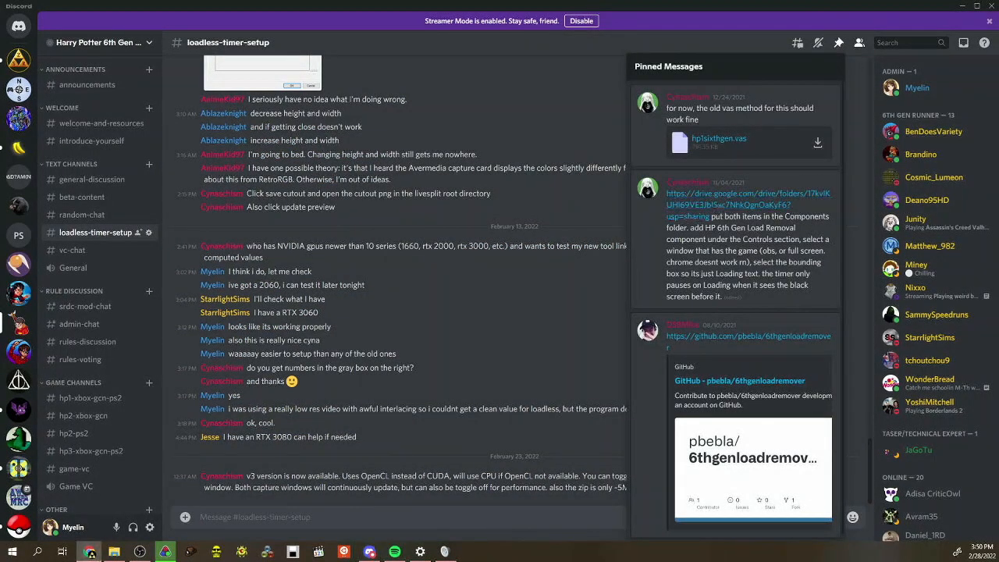
{"action": "left_click", "coordinate": [709, 205]}
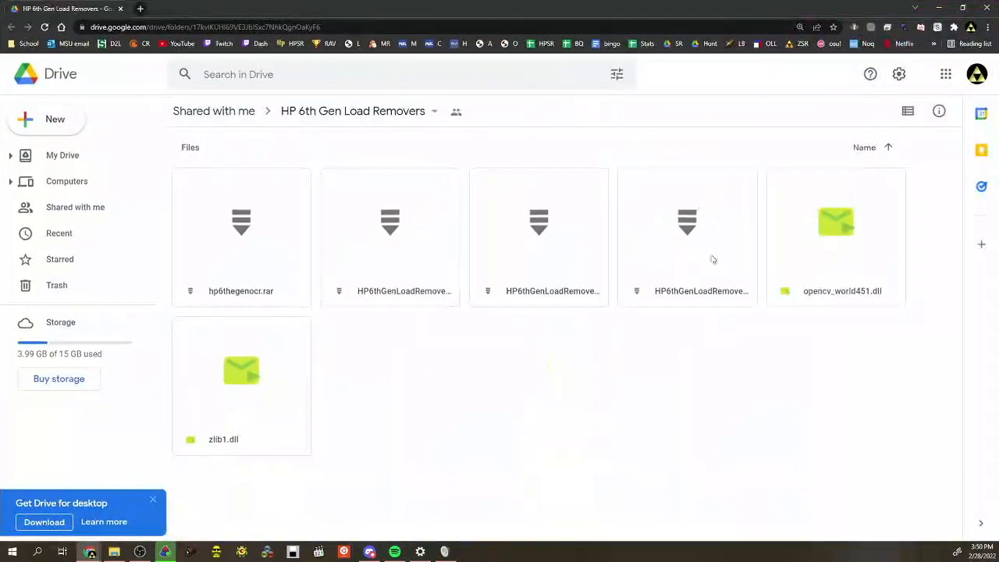
Look over the three HP6thGenLoadRemover archives in the shared Drive folder, ending on the last one
{"action": "left_click", "coordinate": [364, 251]}
{"action": "left_click", "coordinate": [504, 247]}
{"action": "left_click", "coordinate": [651, 242]}
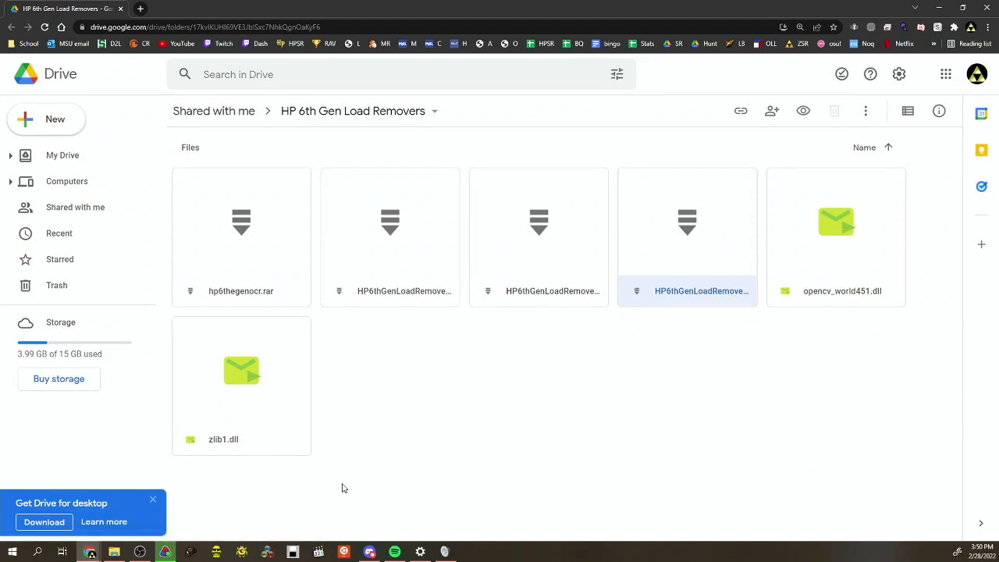
Launch HPSixthGenLoadRemoverTool.exe from the downloaded HP6thGenLoadRemover-v3 folder and minimize the folder and browser windows
{"action": "left_click", "coordinate": [114, 552]}
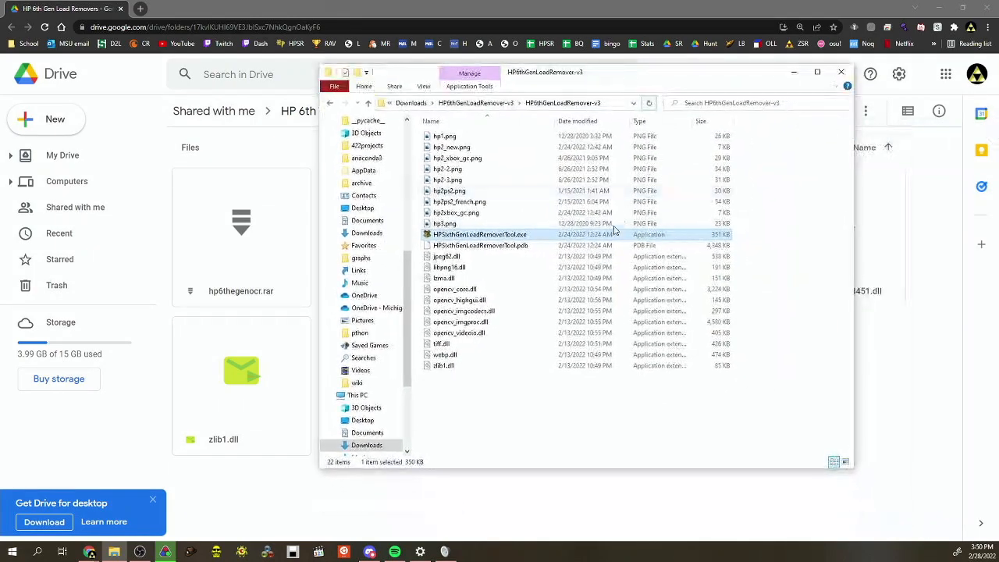
{"action": "double_click", "coordinate": [523, 233]}
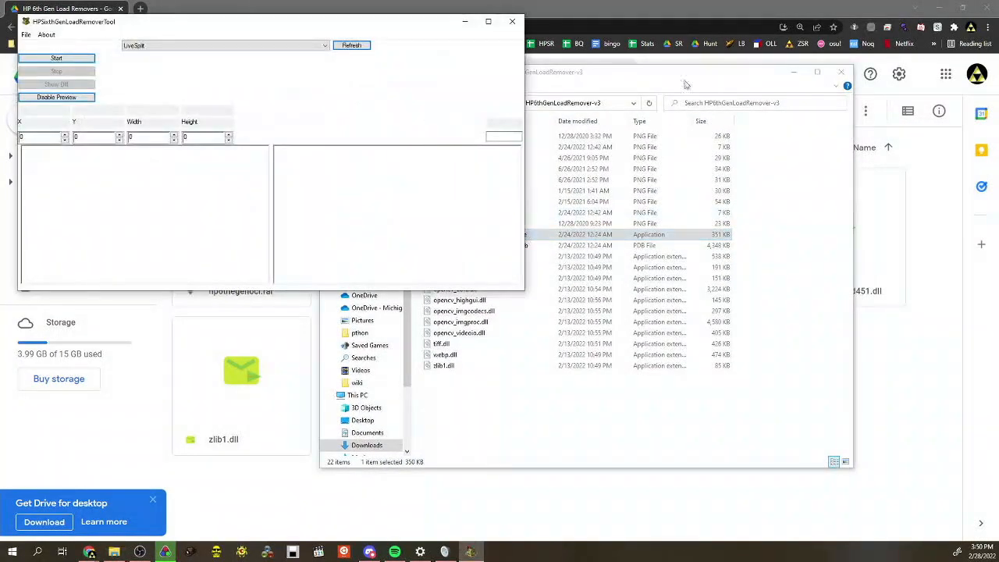
{"action": "left_click_drag", "start_coordinate": [667, 81], "coordinate": [741, 93]}
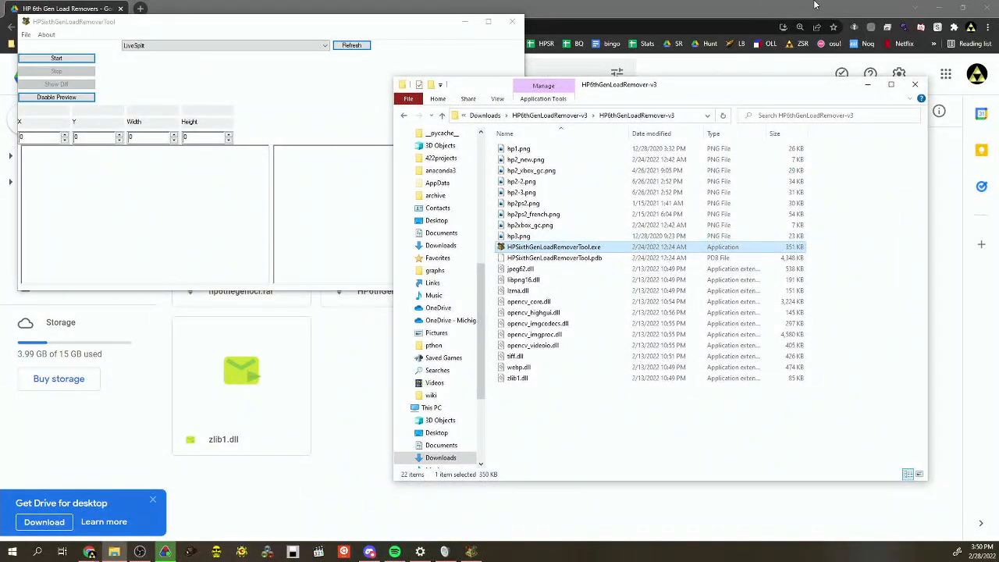
{"action": "left_click", "coordinate": [867, 84]}
{"action": "left_click", "coordinate": [938, 10]}
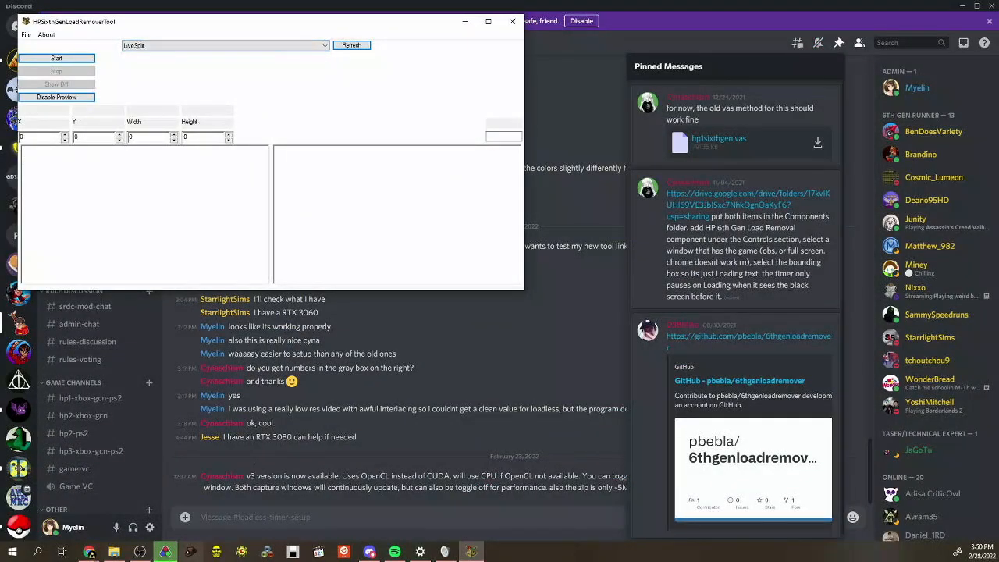
Switch to OBS, start playback of the HP1 xbox ex source and pause it after a few seconds
{"action": "left_click", "coordinate": [140, 552]}
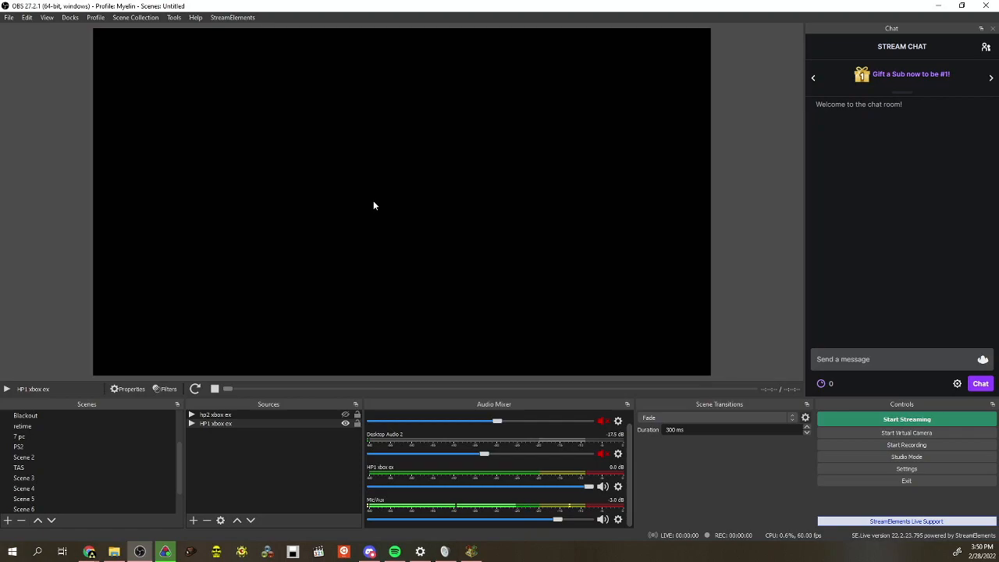
{"action": "left_click", "coordinate": [194, 390]}
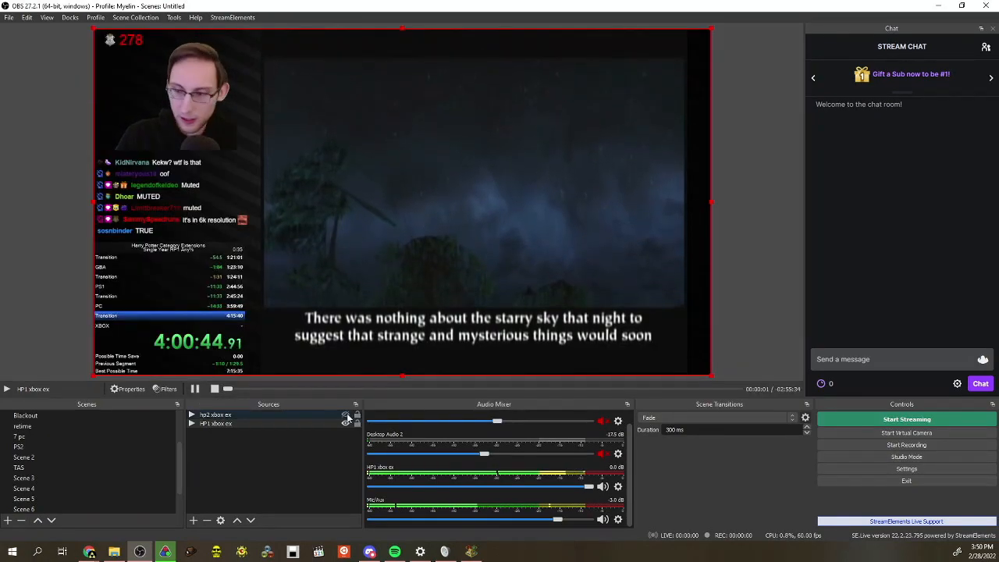
{"action": "left_click", "coordinate": [346, 414]}
{"action": "left_click", "coordinate": [346, 415]}
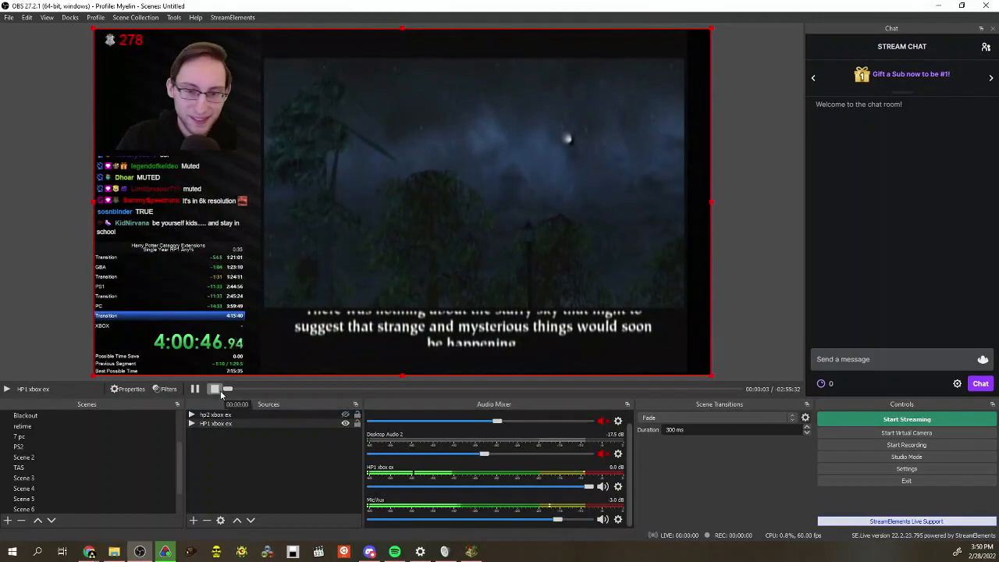
{"action": "left_click", "coordinate": [195, 389]}
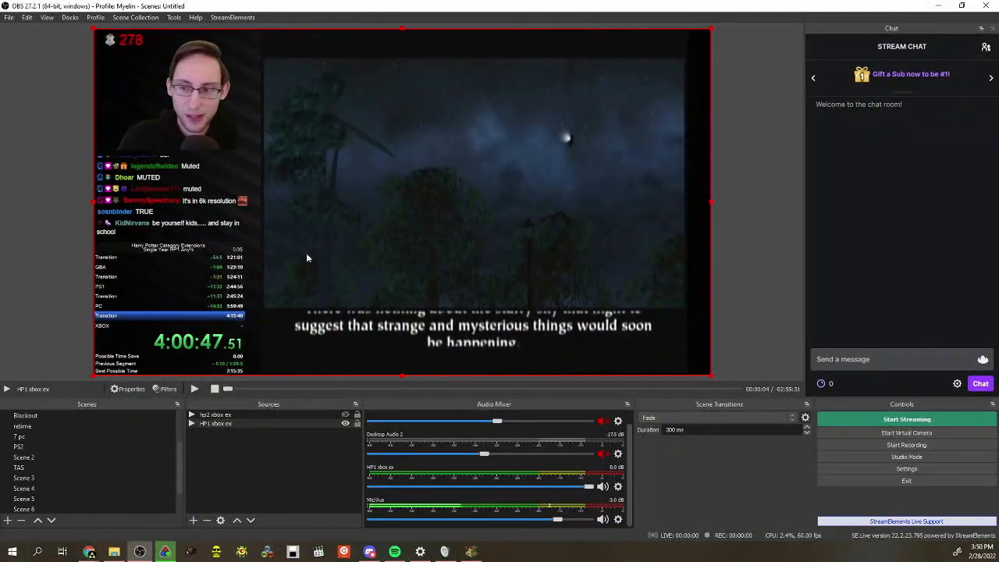
{"action": "left_click", "coordinate": [745, 220]}
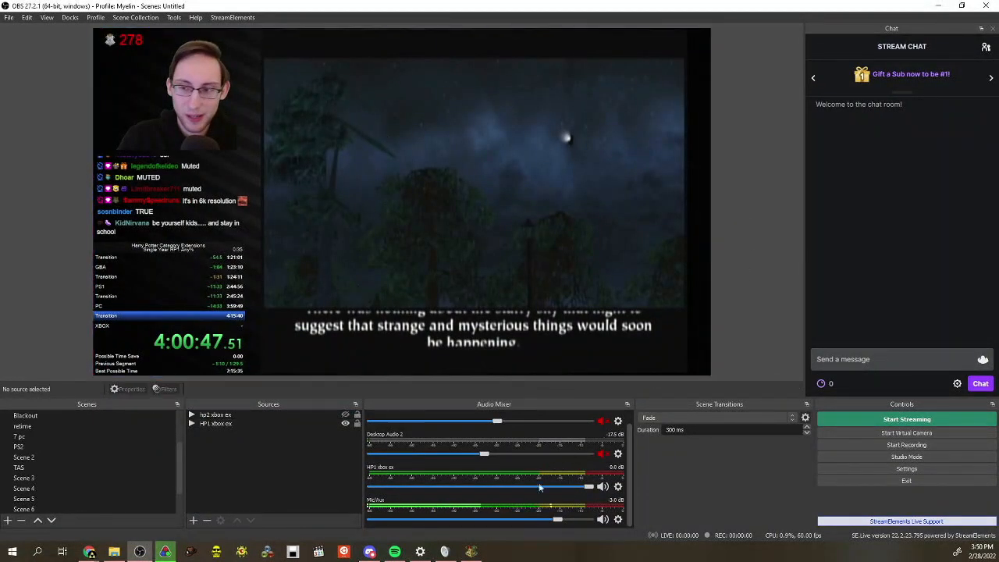
Return to HPSixthGenLoadRemoverTool and set the OBS 27.2.1 window as its capture source, keeping the tool clear of the game image
{"action": "left_click", "coordinate": [471, 552]}
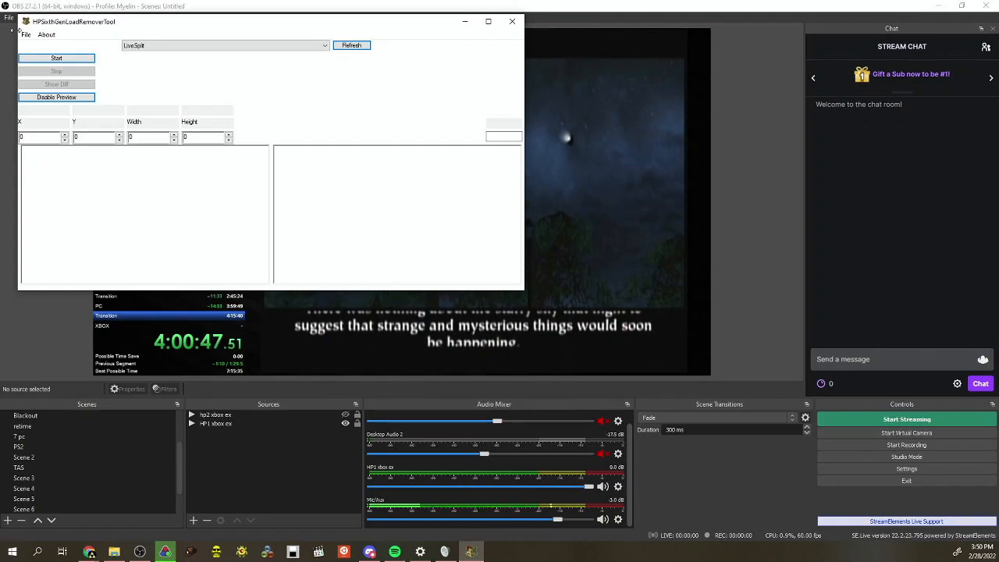
{"action": "left_click_drag", "start_coordinate": [81, 22], "coordinate": [418, 81]}
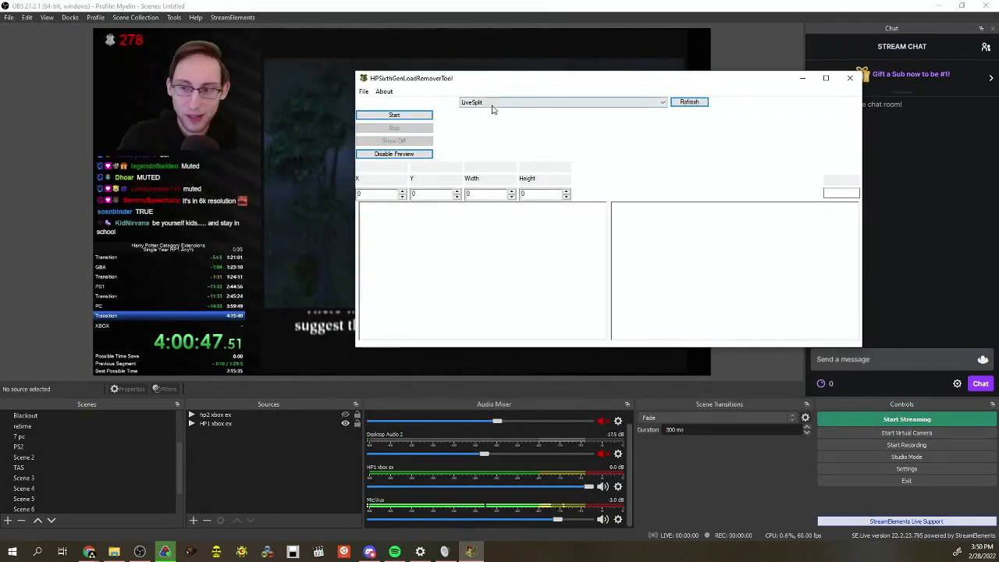
{"action": "left_click", "coordinate": [516, 104]}
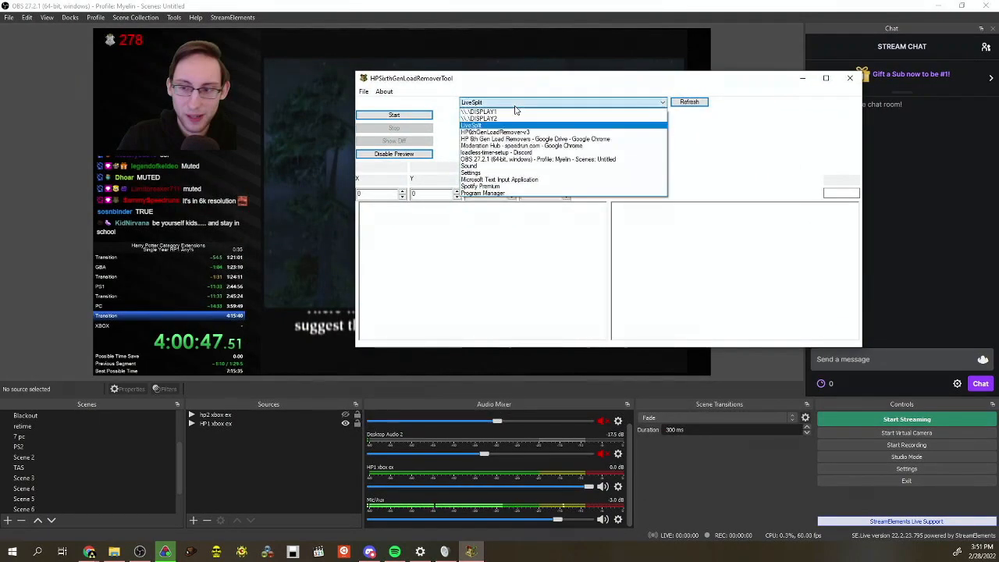
{"action": "left_click", "coordinate": [524, 161]}
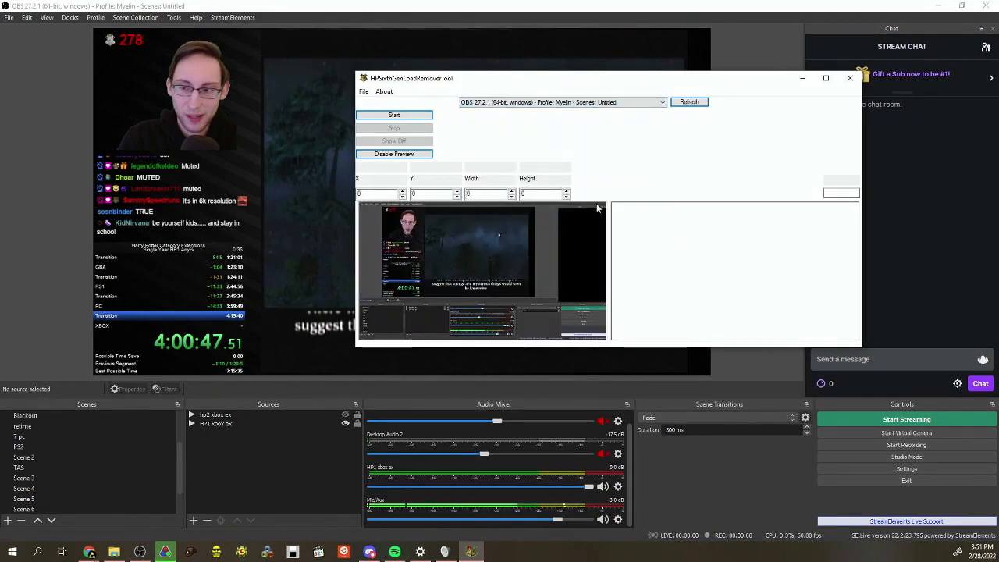
{"action": "left_click_drag", "start_coordinate": [669, 88], "coordinate": [775, 81]}
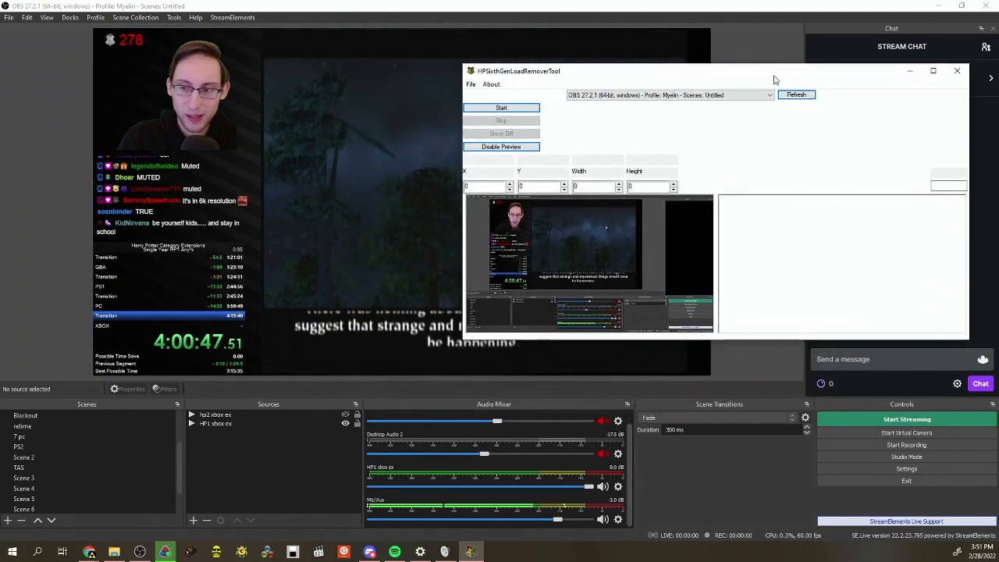
Start opening a comparison image and browse to the inner HP6thGenLoadRemover-v3 folder in Downloads
{"action": "left_click", "coordinate": [472, 84]}
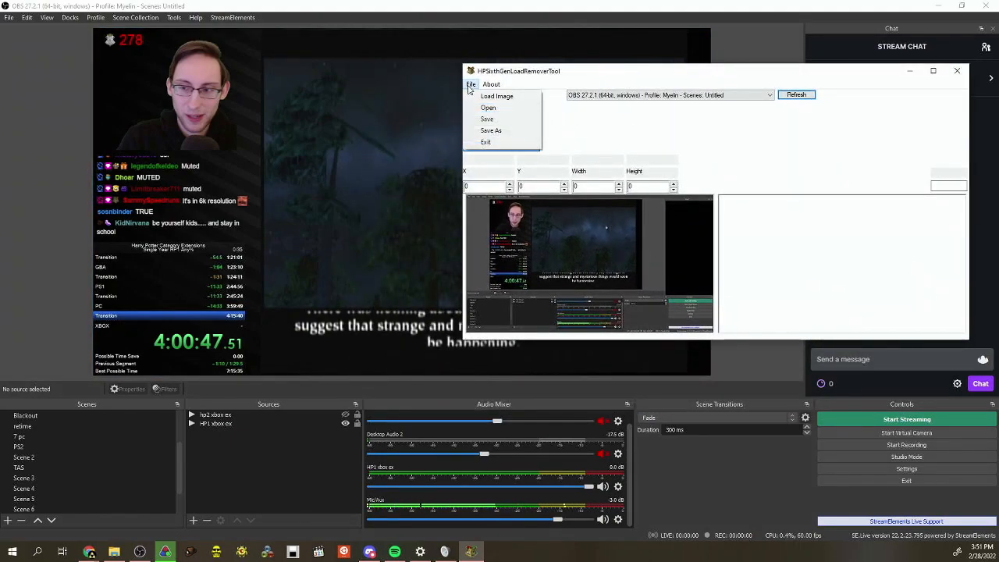
{"action": "left_click", "coordinate": [492, 108]}
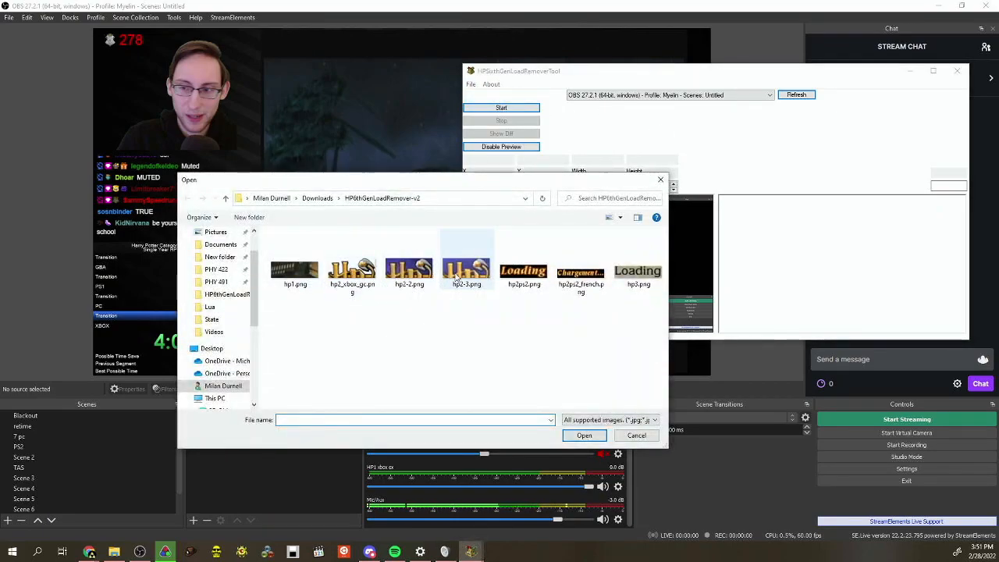
{"action": "left_click", "coordinate": [316, 198]}
{"action": "double_click", "coordinate": [331, 273]}
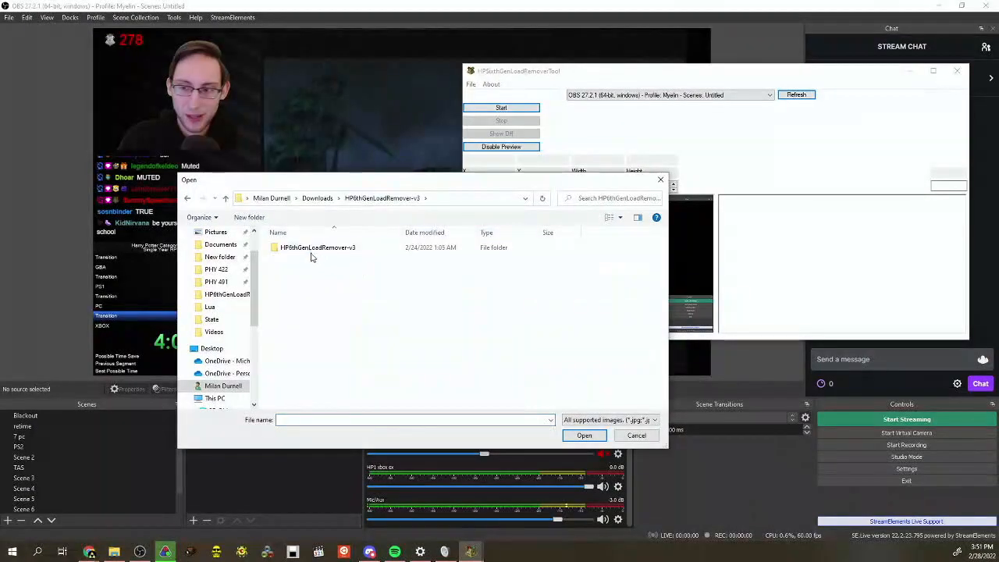
{"action": "double_click", "coordinate": [314, 252]}
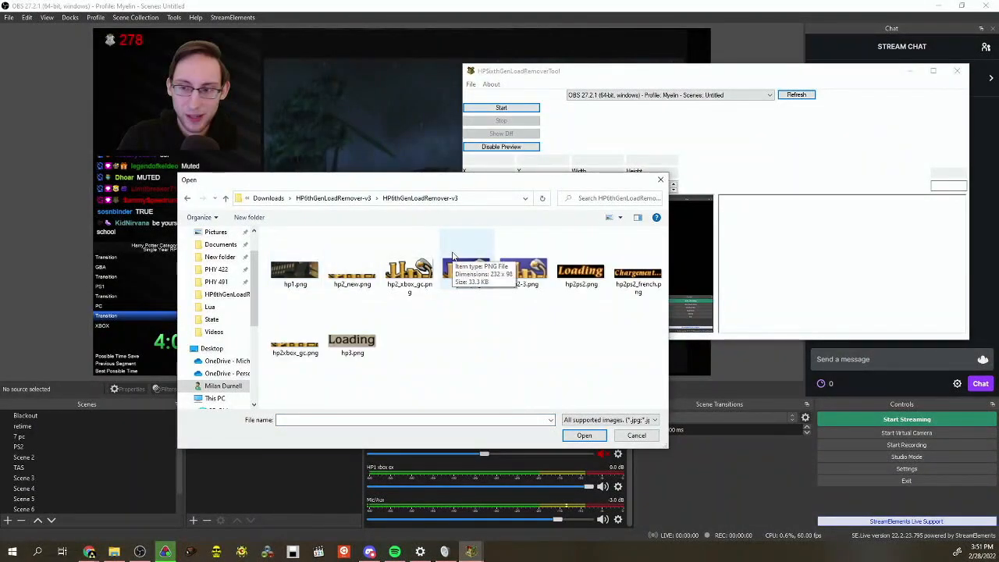
Examine the reference images hp1.png, hp2ps2.png, hp2ps2_french.png and hp3.png to see which game version each covers
{"action": "left_click", "coordinate": [292, 270]}
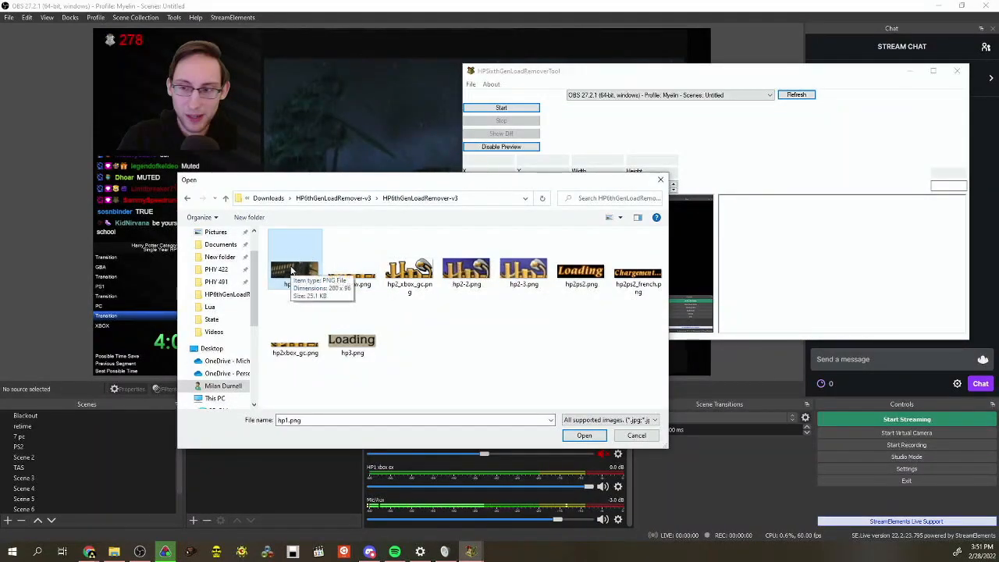
{"action": "left_click", "coordinate": [587, 269]}
{"action": "left_click", "coordinate": [635, 272]}
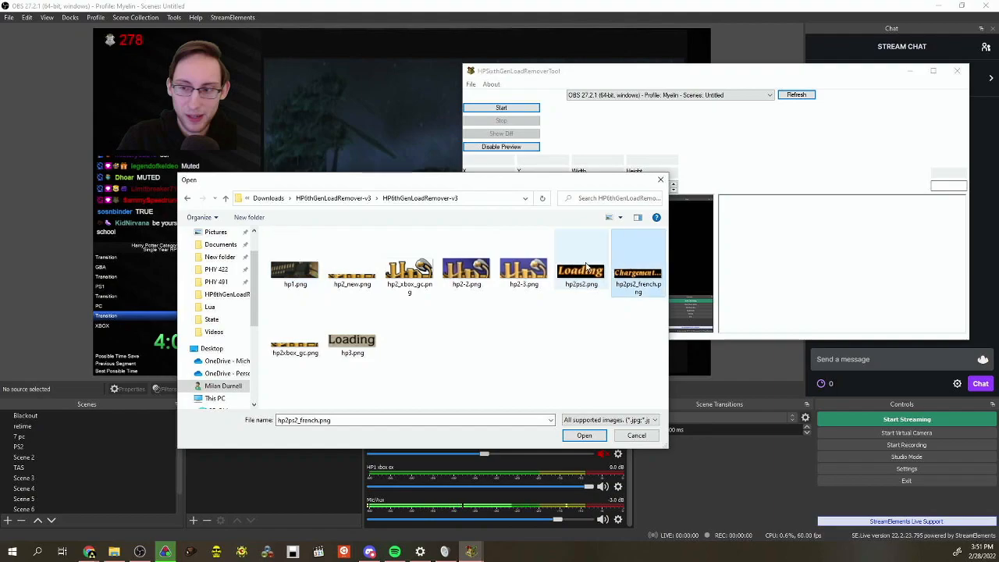
{"action": "left_click", "coordinate": [585, 271]}
{"action": "left_click", "coordinate": [637, 272]}
{"action": "left_click", "coordinate": [583, 272]}
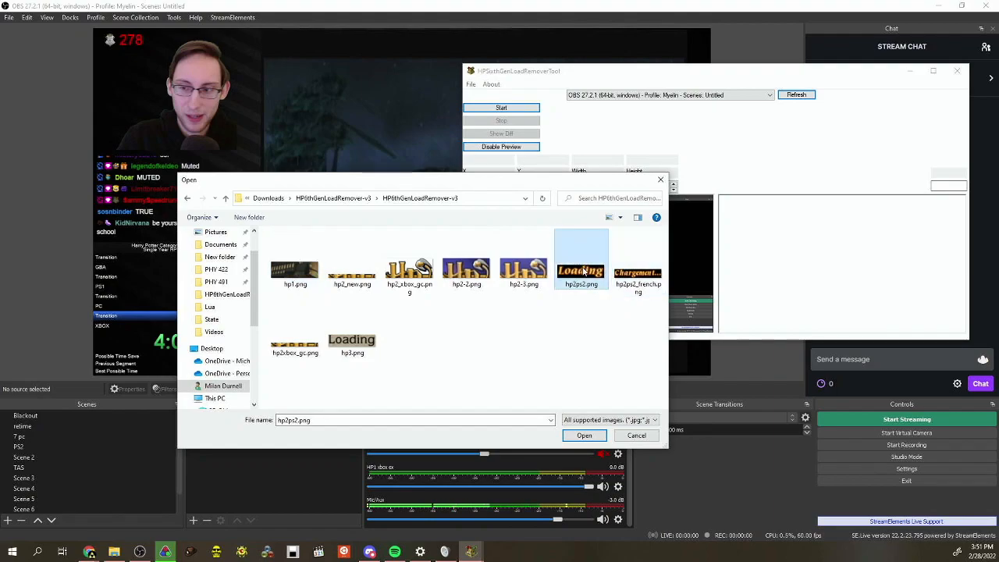
{"action": "left_click", "coordinate": [638, 284]}
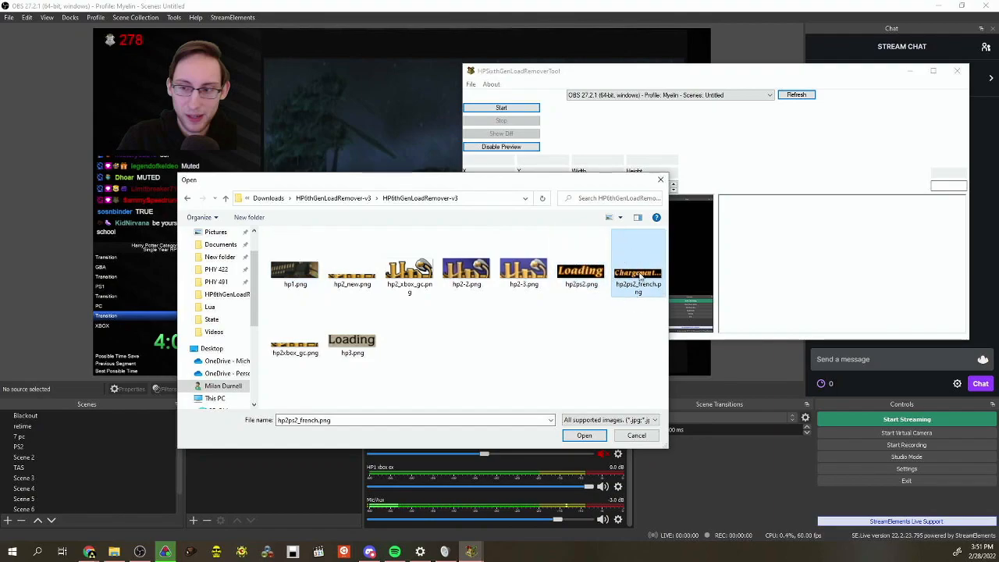
{"action": "left_click", "coordinate": [352, 341]}
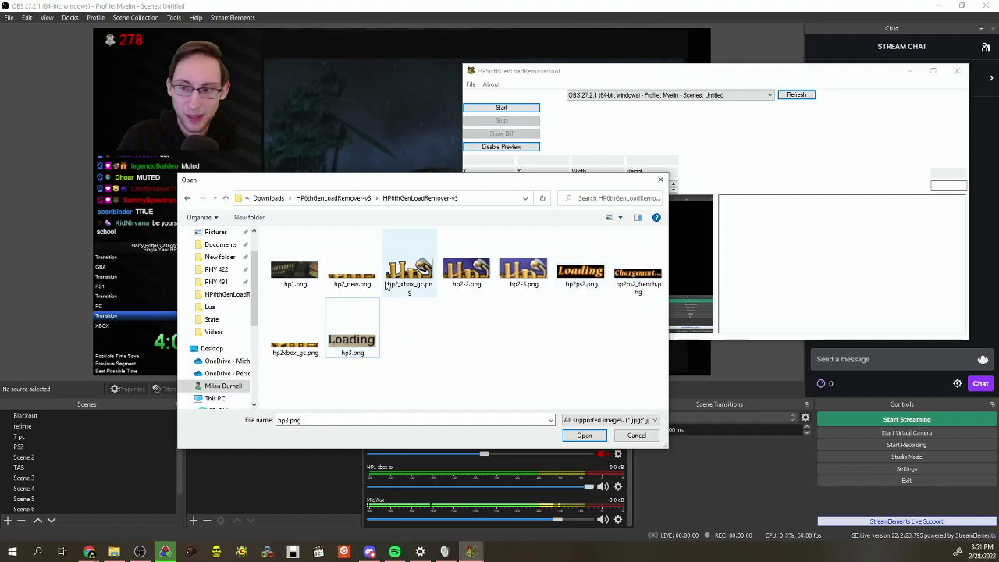
Compare the two narrow HP2 reference images, hp2_new.png and hp2xbox_gc.png
{"action": "left_click", "coordinate": [352, 275]}
{"action": "left_click", "coordinate": [304, 331]}
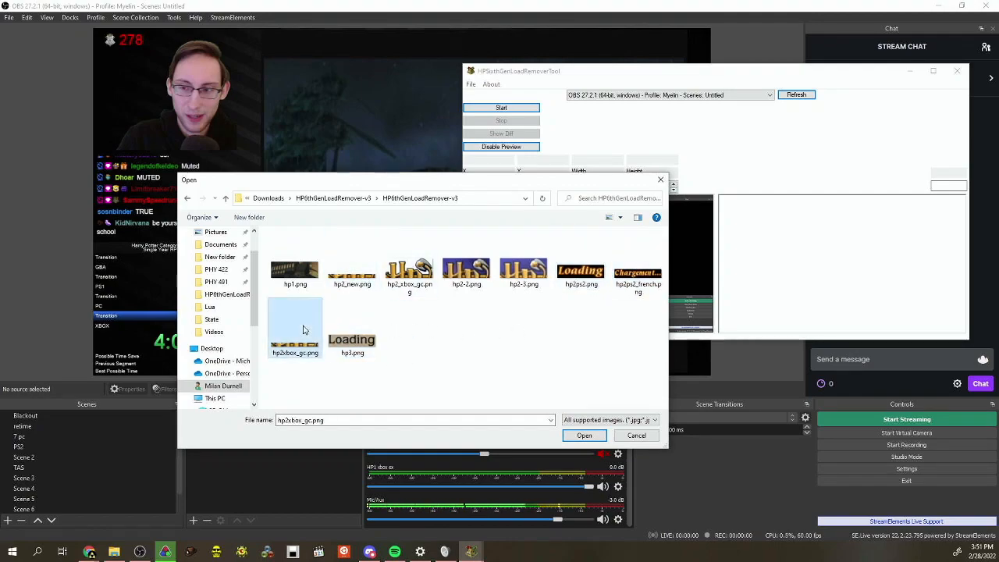
{"action": "left_click", "coordinate": [334, 282]}
{"action": "left_click", "coordinate": [311, 330]}
{"action": "left_click", "coordinate": [348, 282]}
{"action": "left_click", "coordinate": [306, 330]}
{"action": "left_click", "coordinate": [348, 281]}
{"action": "left_click", "coordinate": [306, 330]}
{"action": "left_click", "coordinate": [348, 281]}
{"action": "left_click", "coordinate": [306, 331]}
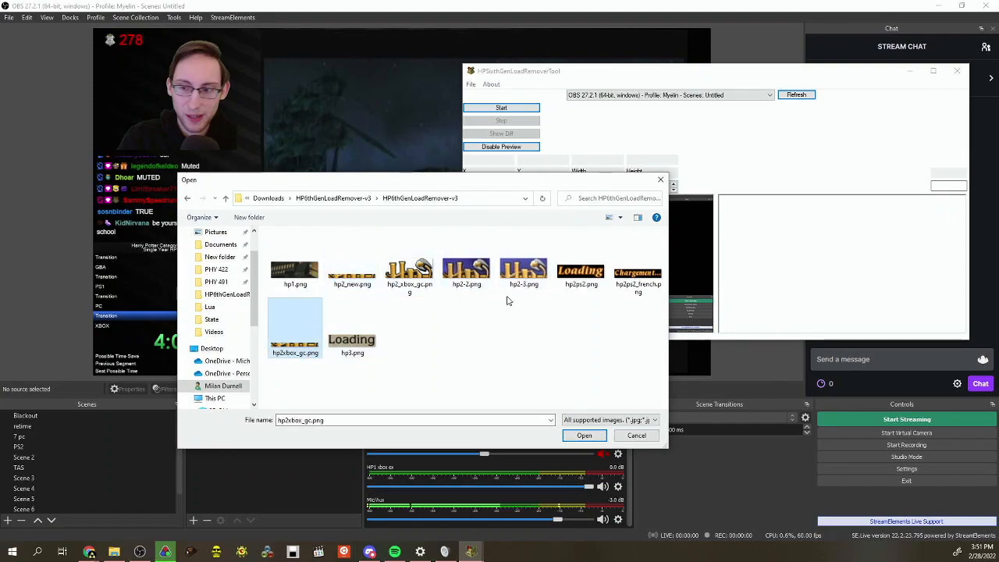
Delete the reference images hp2-3.png, hp2-2.png and hp2_xbox_gc.png from the v3 folder
{"action": "left_click", "coordinate": [539, 274]}
{"action": "left_click", "coordinate": [409, 269]}
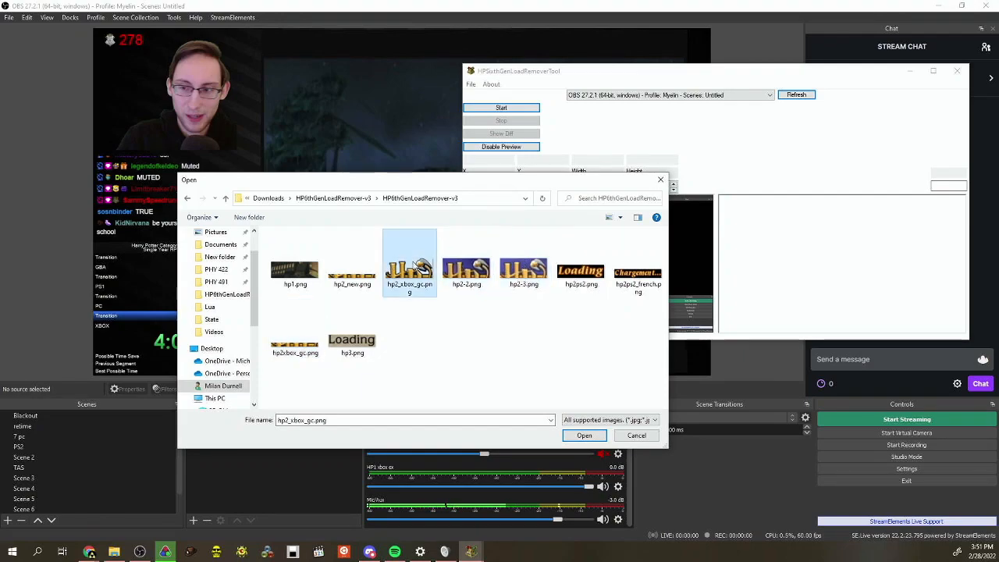
{"action": "left_click", "coordinate": [538, 269]}
{"action": "key", "text": "Delete"}
{"action": "left_click", "coordinate": [445, 263]}
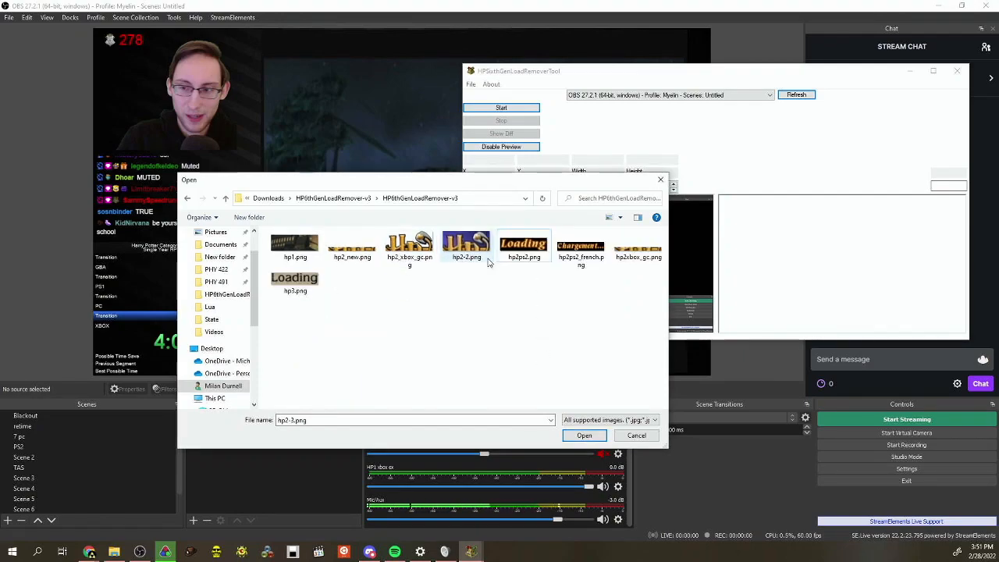
{"action": "key", "text": "Delete"}
{"action": "left_click", "coordinate": [427, 257]}
{"action": "key", "text": "Delete"}
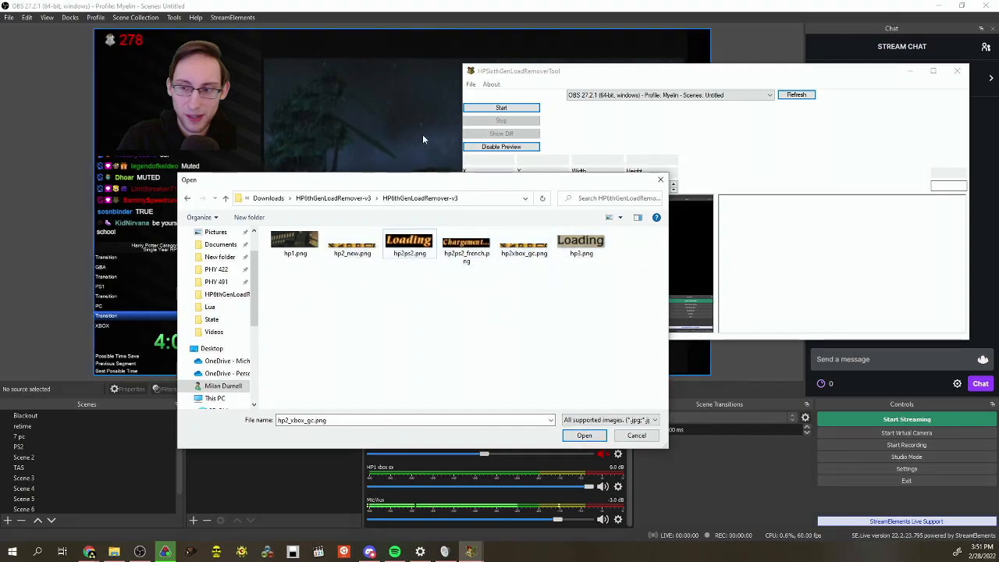
Compare the HP2 reference images again and load hp1.png as the comparison image
{"action": "left_click", "coordinate": [528, 252]}
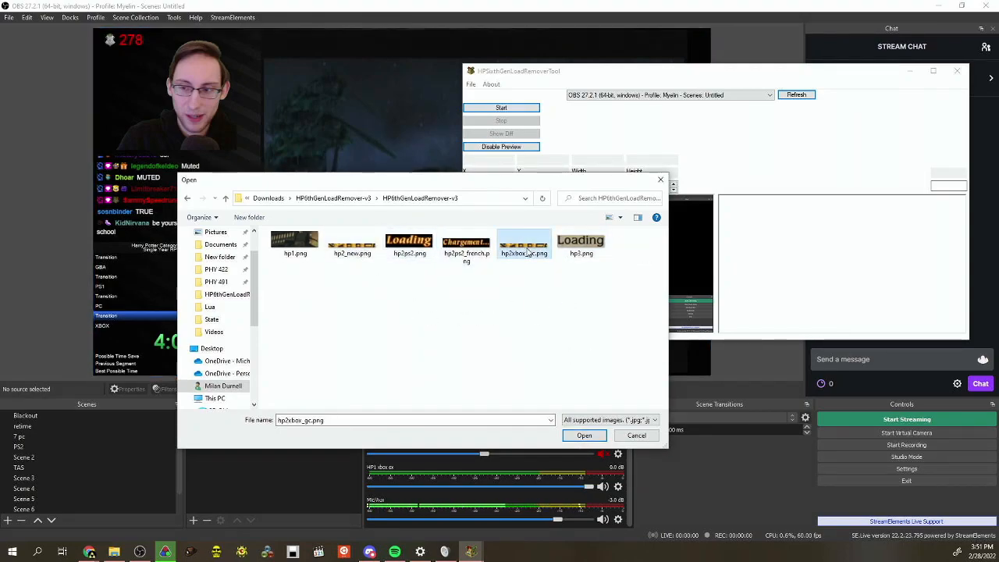
{"action": "left_click", "coordinate": [370, 253]}
{"action": "left_click", "coordinate": [507, 253]}
{"action": "left_click", "coordinate": [355, 248]}
{"action": "left_click", "coordinate": [296, 246]}
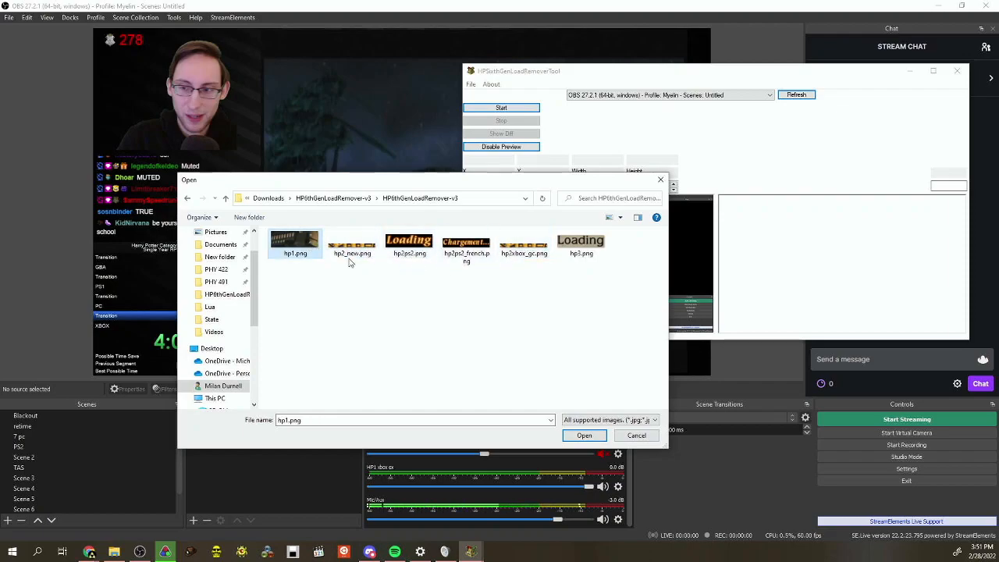
{"action": "left_click", "coordinate": [596, 439]}
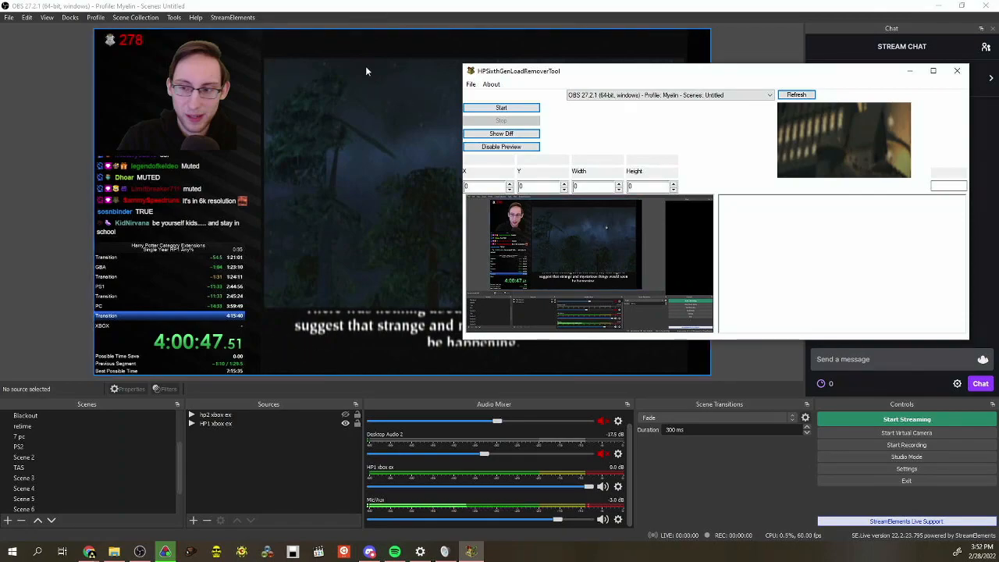
Switch to OBS and pause the HP1 xbox ex media on the castle loading screen
{"action": "left_click", "coordinate": [399, 8]}
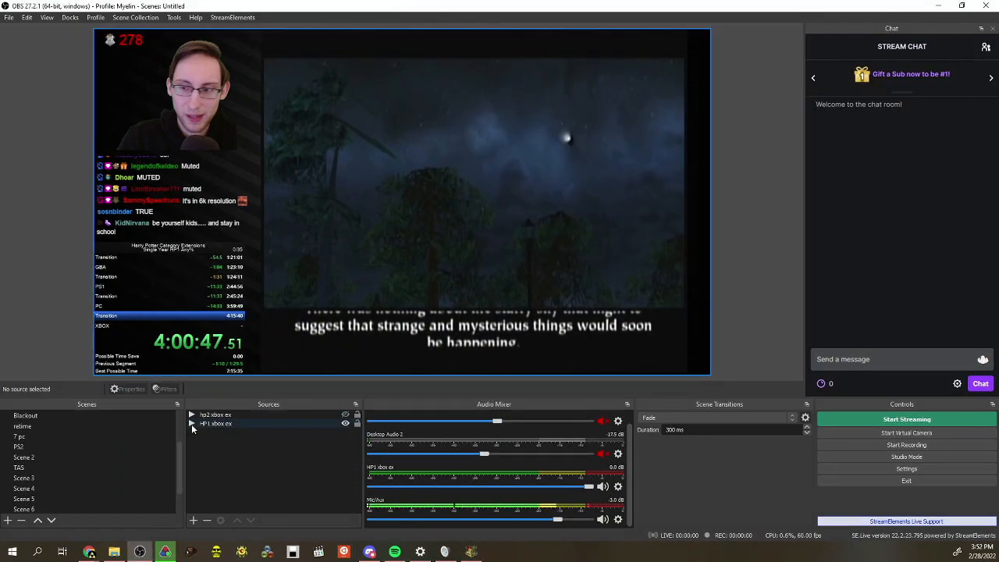
{"action": "left_click", "coordinate": [264, 331]}
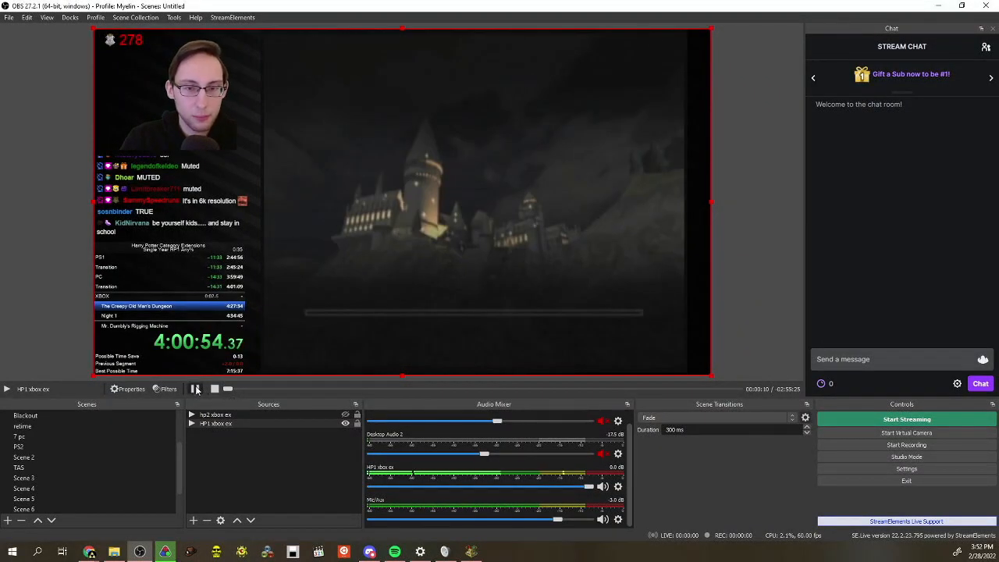
{"action": "left_click", "coordinate": [748, 326]}
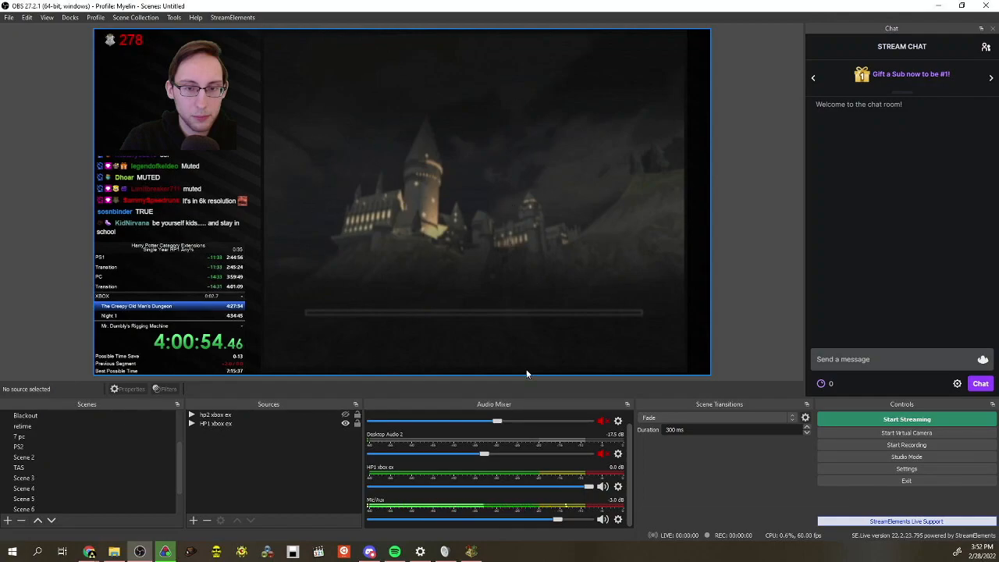
{"action": "left_click", "coordinate": [473, 550]}
{"action": "left_click", "coordinate": [731, 357]}
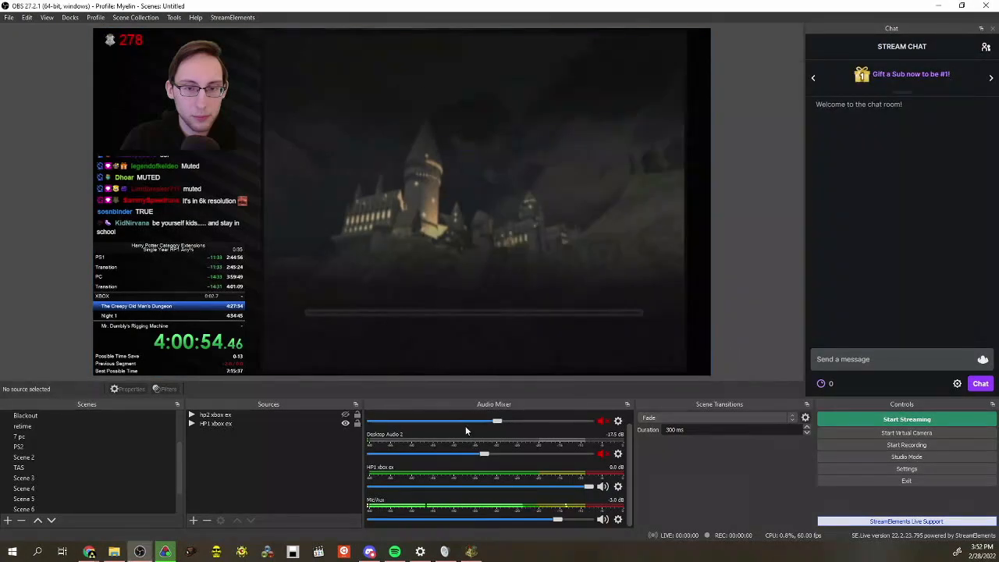
{"action": "left_click", "coordinate": [233, 425]}
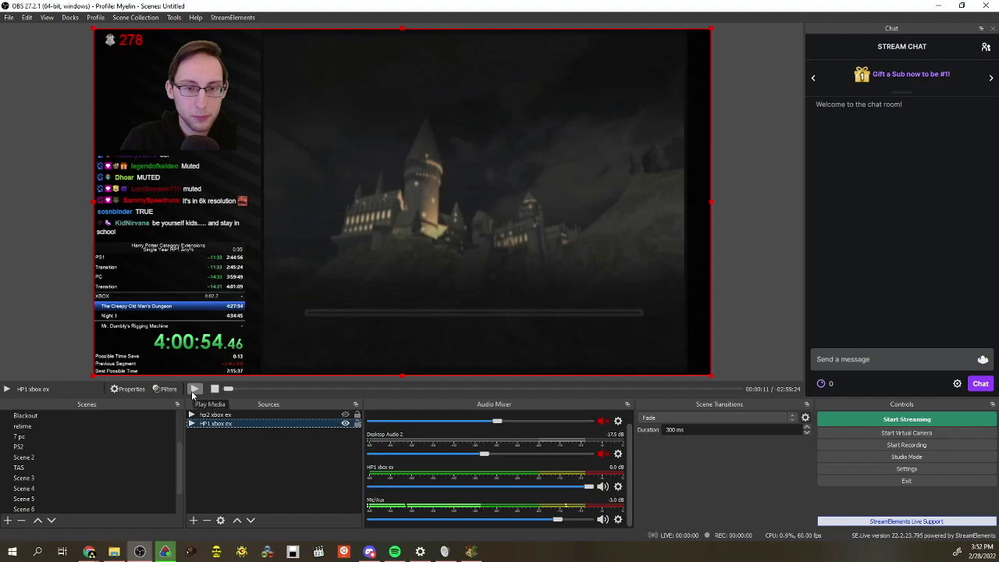
Take a screenshot of Scene 7 with the paused castle loading screen
{"action": "scroll", "coordinate": [103, 459], "scroll_direction": "down", "scroll_amount": 1}
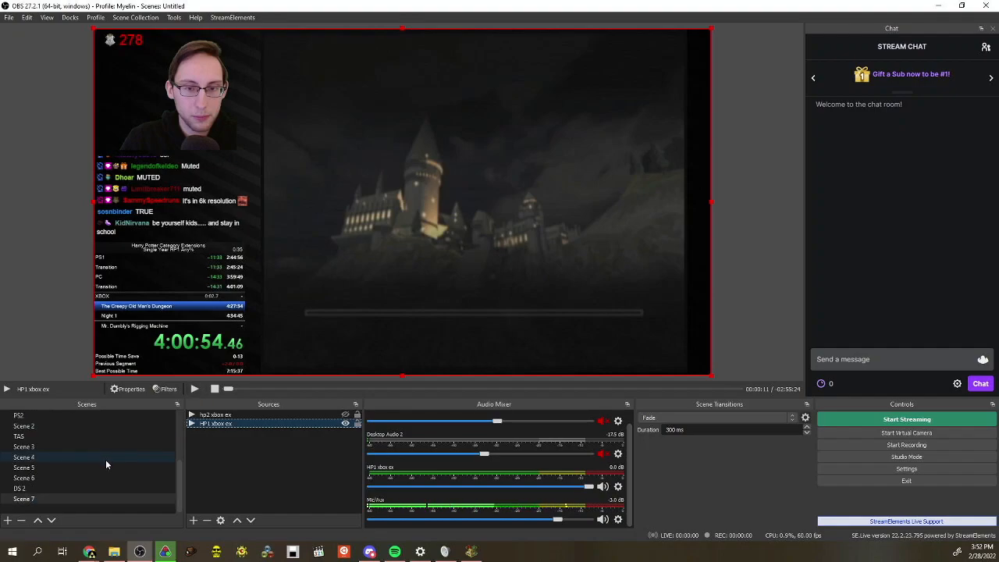
{"action": "right_click", "coordinate": [108, 494]}
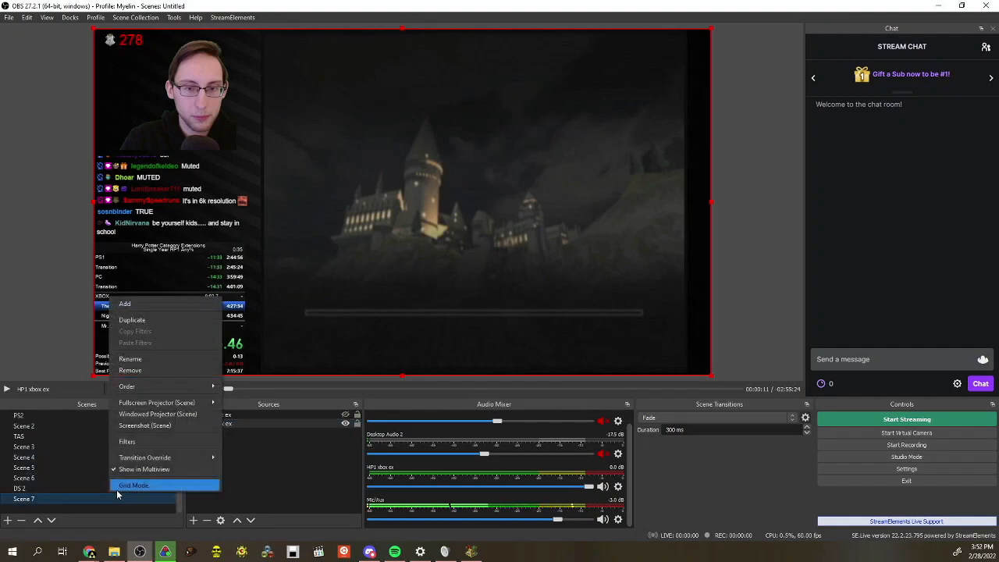
{"action": "left_click", "coordinate": [189, 426]}
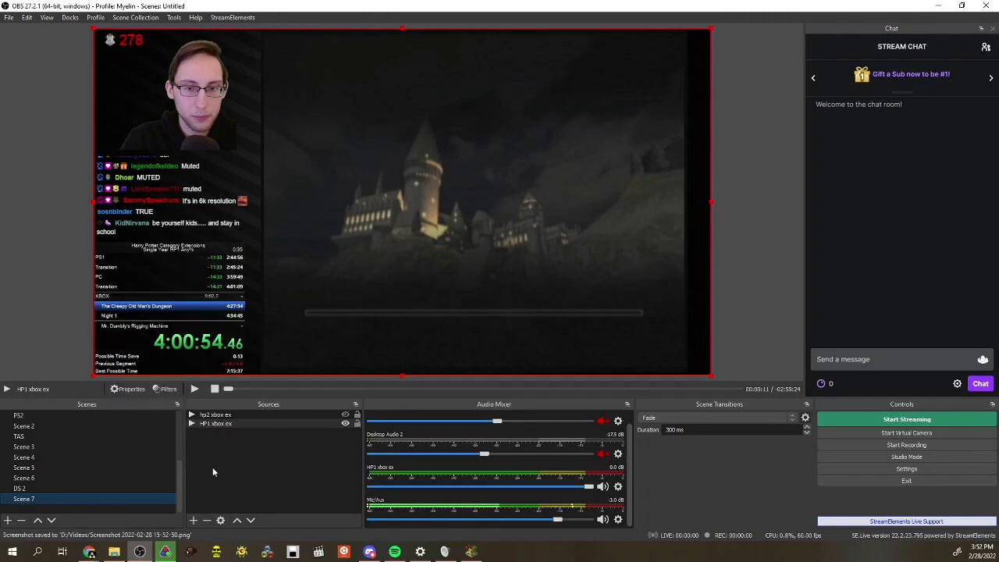
{"action": "left_click", "coordinate": [193, 520]}
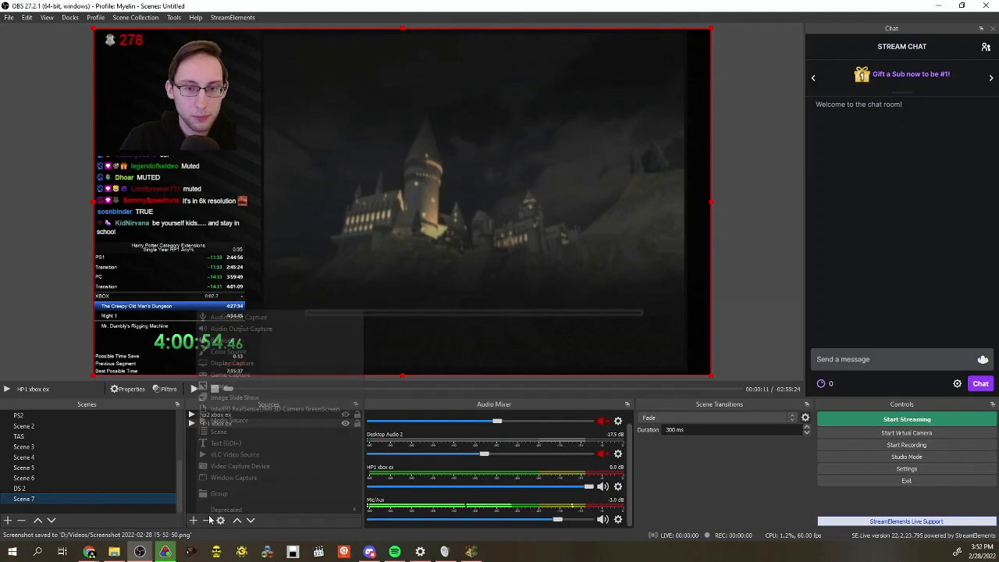
{"action": "left_click", "coordinate": [249, 385]}
{"action": "left_click", "coordinate": [539, 350]}
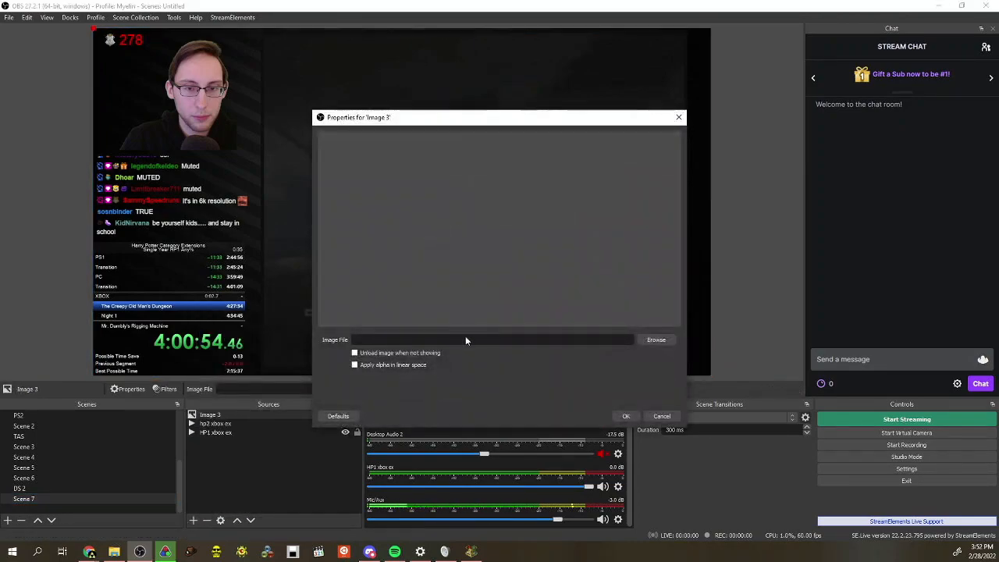
{"action": "left_click", "coordinate": [659, 338]}
{"action": "left_click", "coordinate": [718, 226]}
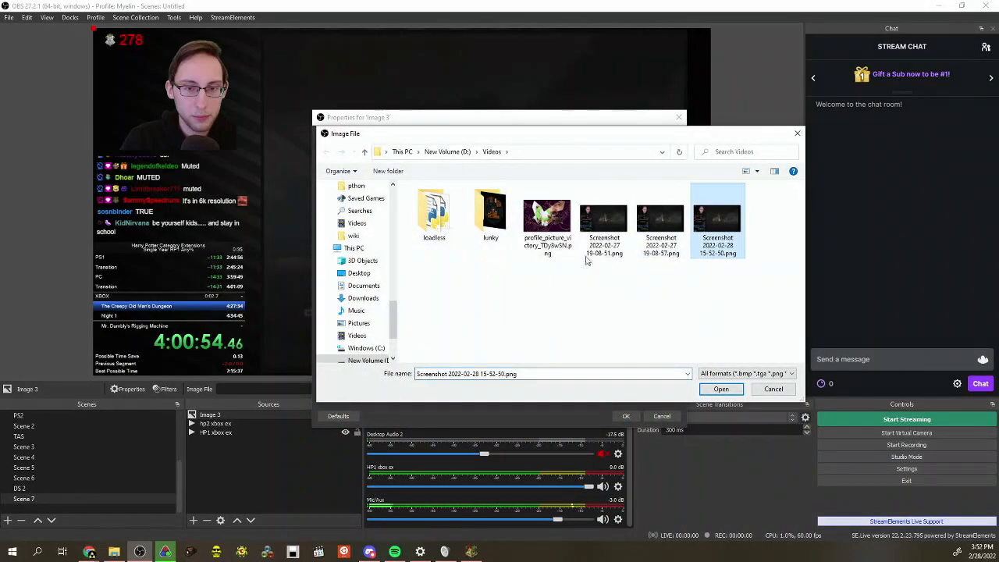
{"action": "left_click", "coordinate": [717, 390]}
{"action": "left_click", "coordinate": [627, 415]}
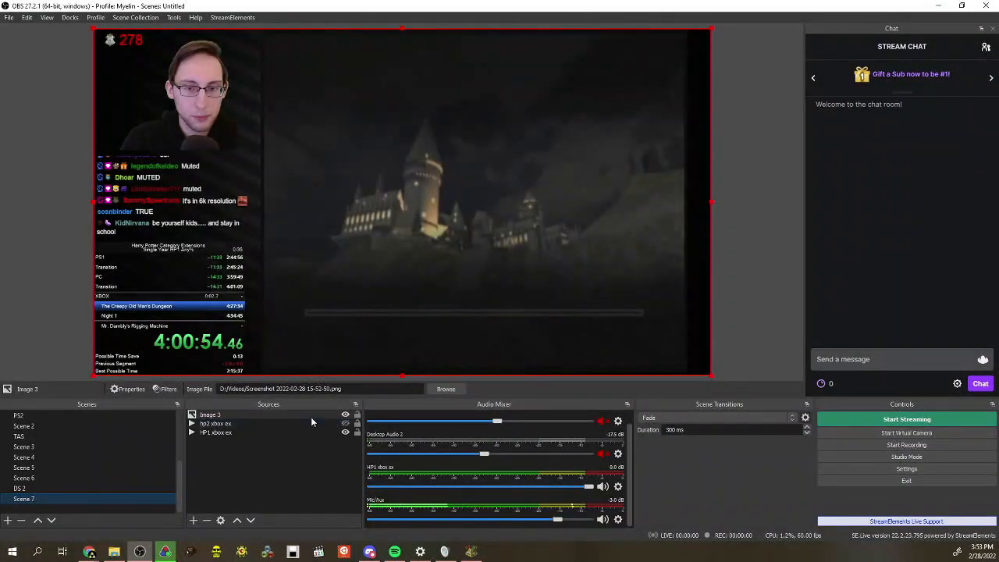
Undo the accidental deletion of Scene 7 and remove the Image 3 source from it
{"action": "key", "text": "Delete"}
{"action": "key", "text": "Return"}
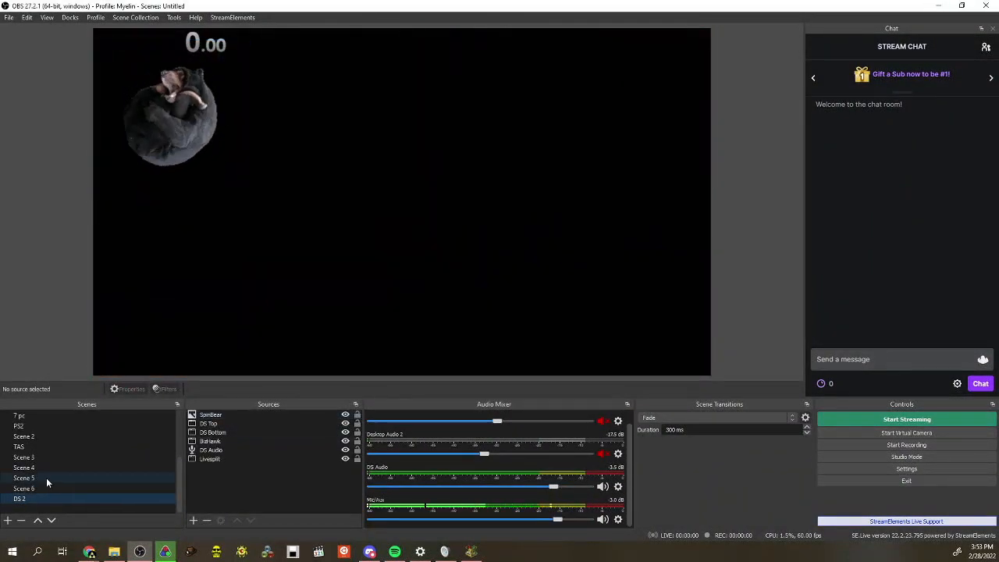
{"action": "key", "text": "ctrl+z"}
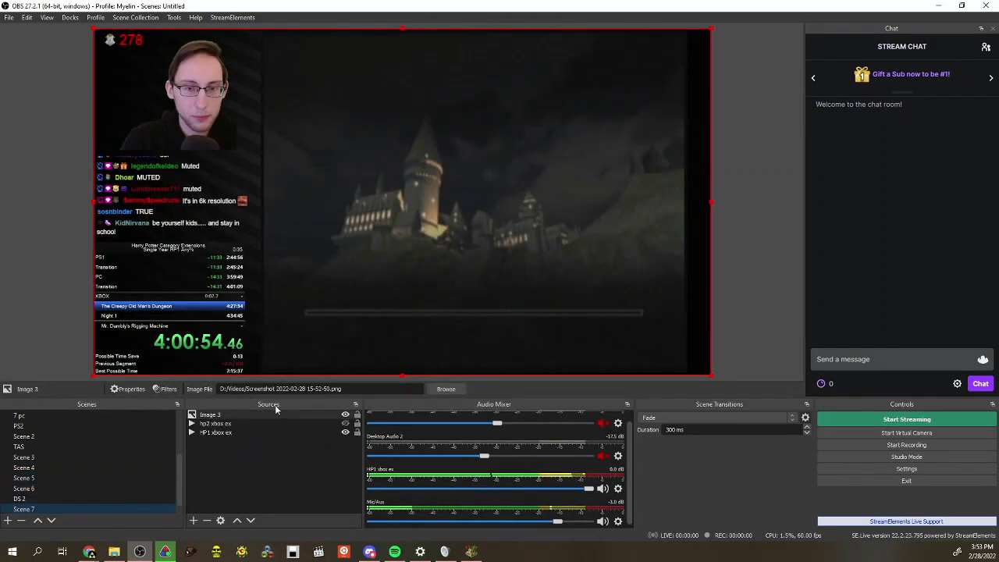
{"action": "key", "text": "Delete"}
{"action": "left_click", "coordinate": [464, 287]}
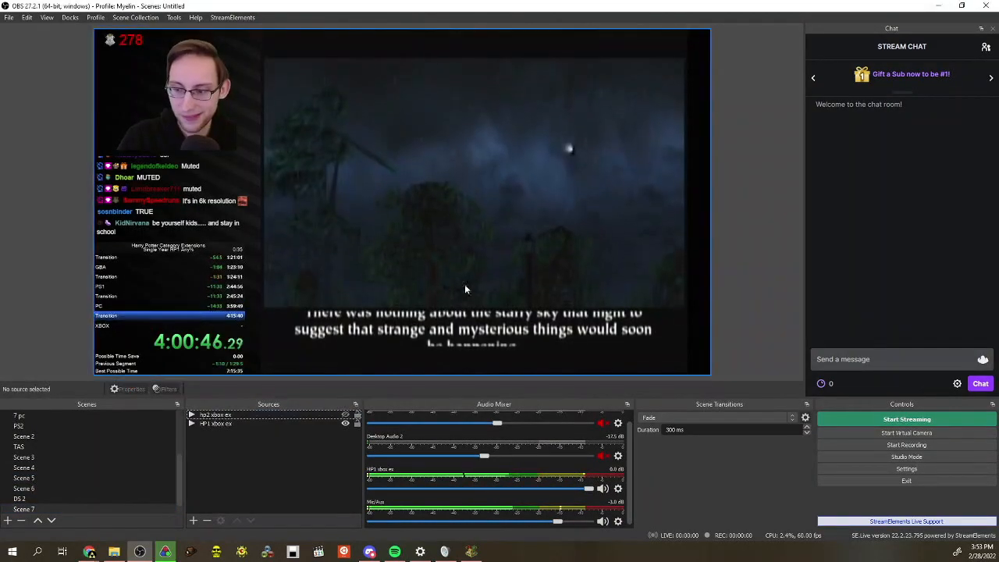
Pause the HP1 xbox ex media on the castle loading screen and switch back to HPSixthGenLoadRemoverTool
{"action": "left_click", "coordinate": [265, 424]}
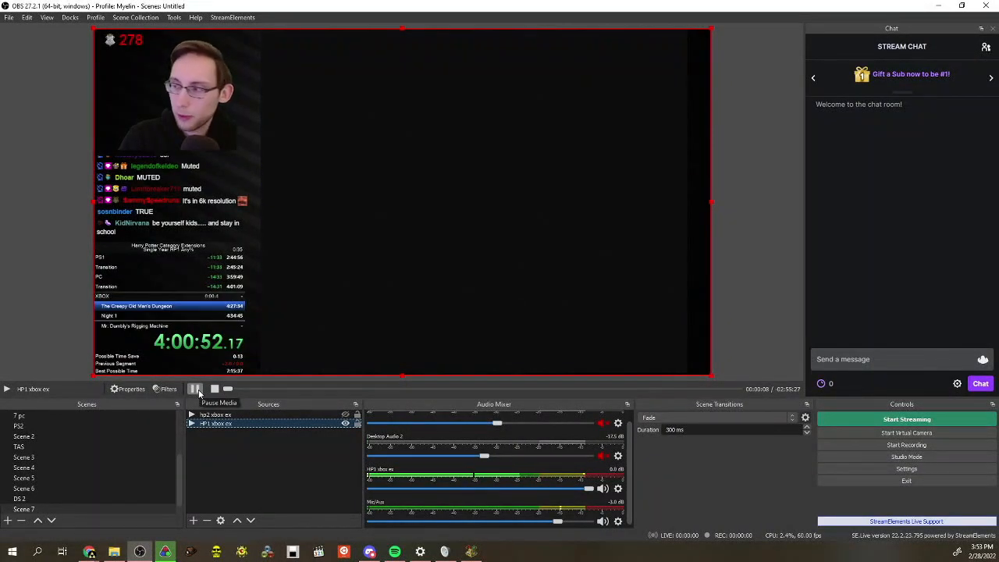
{"action": "left_click", "coordinate": [196, 390]}
{"action": "left_click", "coordinate": [471, 551]}
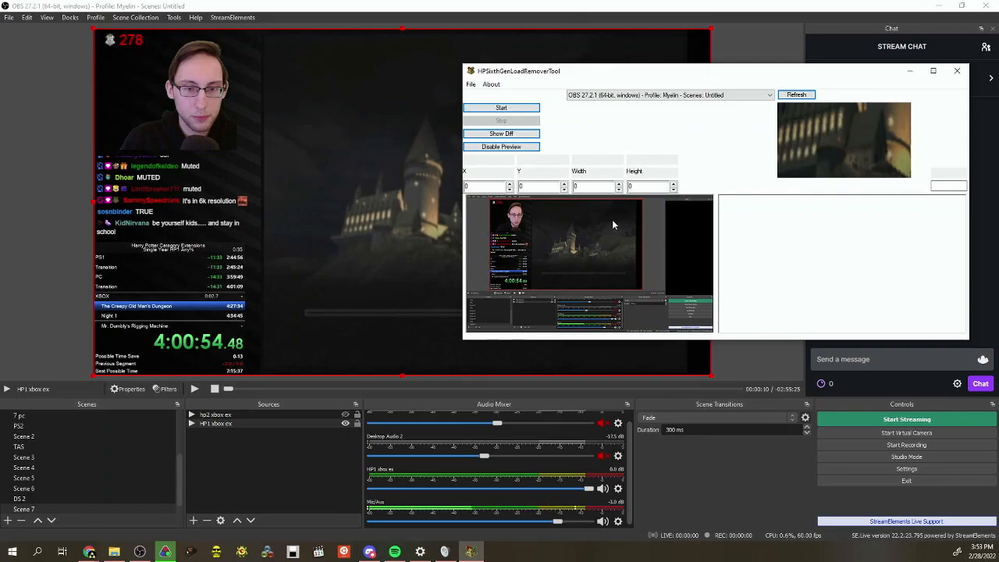
Draw a capture region about 220 by 113 around the lit castle windows in the preview and set its X to 663
{"action": "left_click_drag", "start_coordinate": [550, 244], "coordinate": [578, 259]}
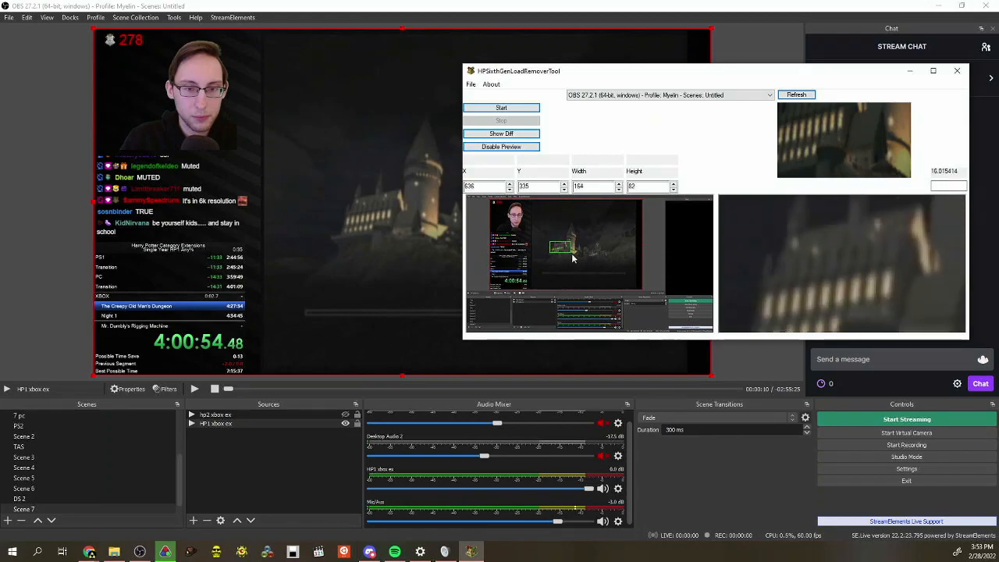
{"action": "left_click", "coordinate": [509, 190]}
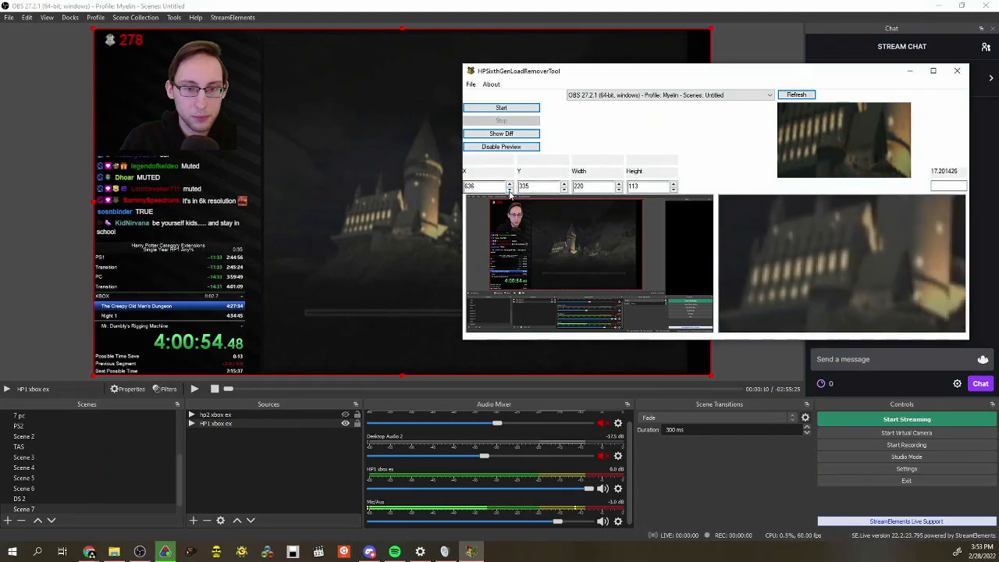
{"action": "left_click", "coordinate": [509, 190]}
{"action": "left_click", "coordinate": [509, 184]}
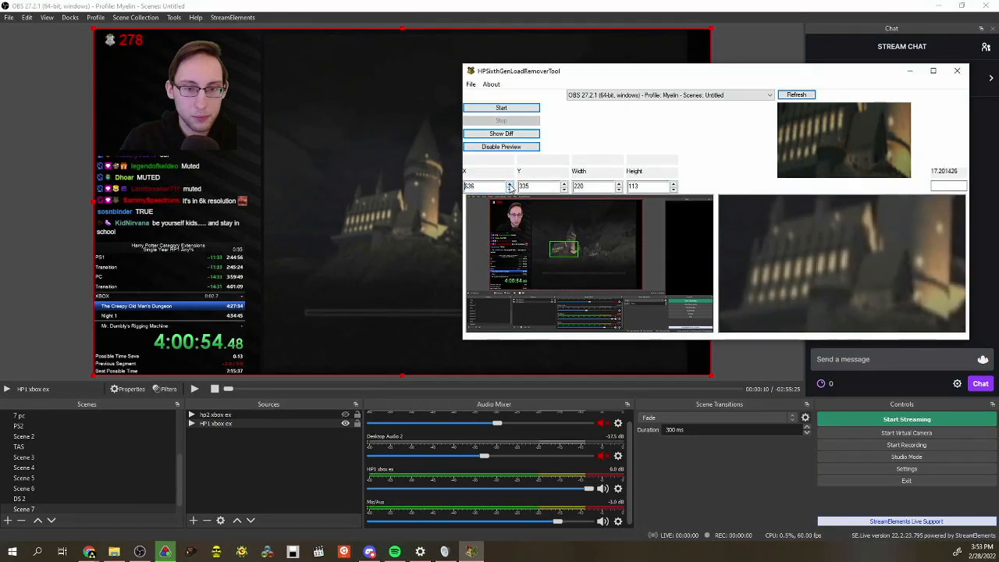
{"action": "left_click", "coordinate": [509, 183]}
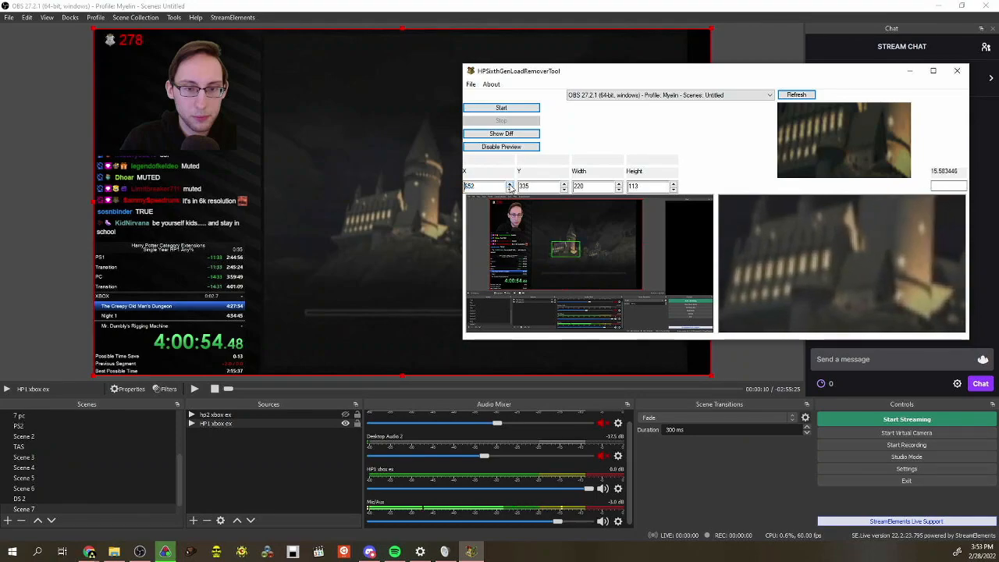
{"action": "left_click", "coordinate": [509, 184]}
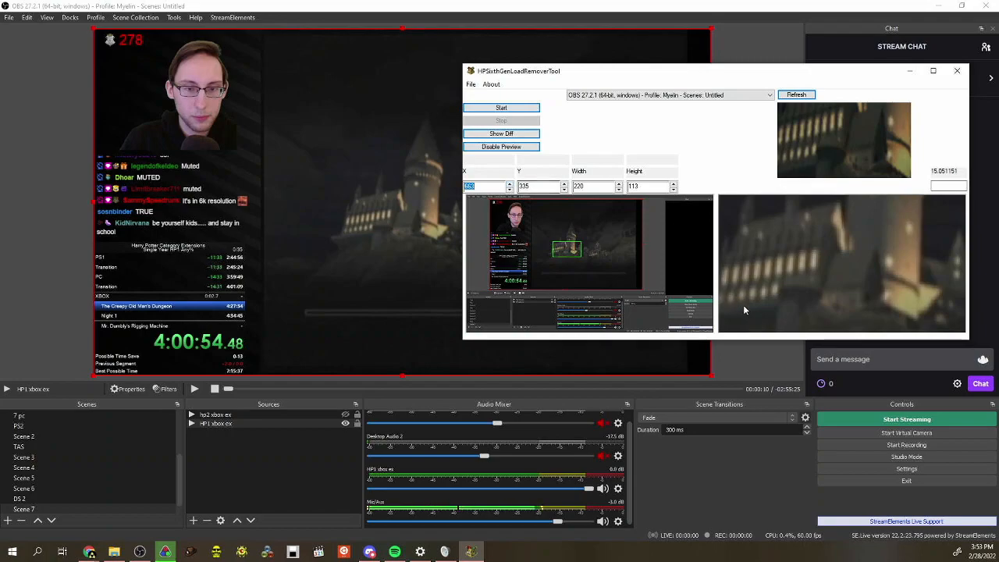
Move the capture region down by setting its Y to 378
{"action": "left_click", "coordinate": [563, 184]}
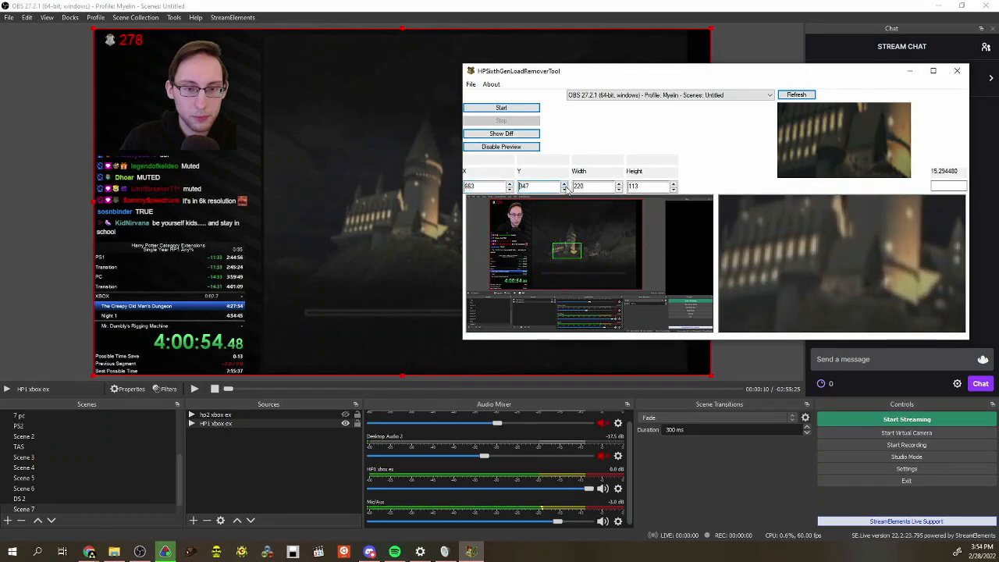
{"action": "left_click", "coordinate": [564, 185]}
{"action": "left_click", "coordinate": [564, 184]}
{"action": "left_click", "coordinate": [564, 184]}
{"action": "left_click", "coordinate": [565, 184]}
{"action": "left_click", "coordinate": [564, 184]}
{"action": "left_click", "coordinate": [564, 184]}
{"action": "left_click", "coordinate": [565, 184]}
{"action": "left_click", "coordinate": [564, 184]}
{"action": "left_click", "coordinate": [565, 184]}
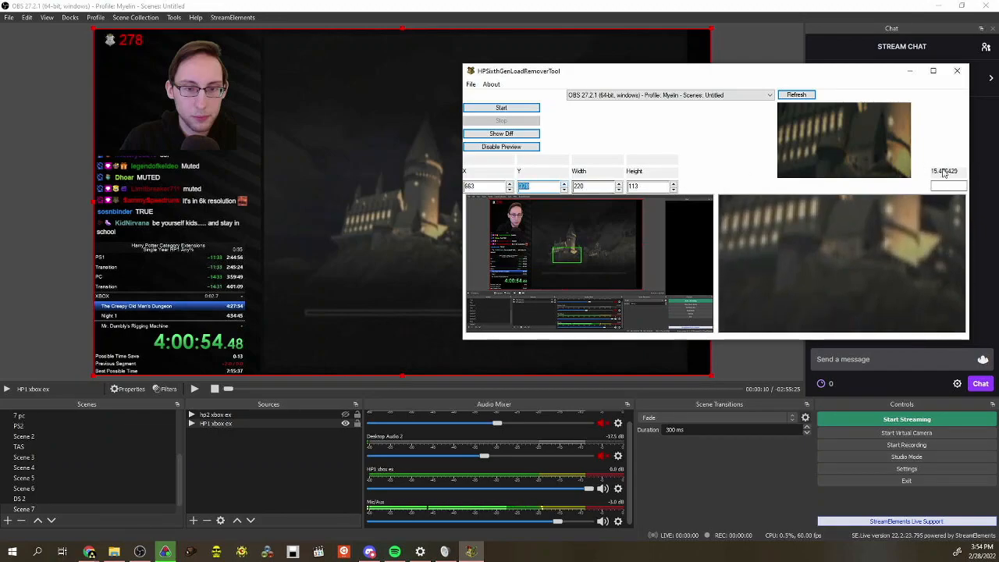
Narrow the capture region to a width of 179
{"action": "left_click", "coordinate": [619, 189]}
{"action": "left_click", "coordinate": [619, 189]}
{"action": "left_click", "coordinate": [619, 189]}
{"action": "left_click", "coordinate": [619, 189]}
{"action": "left_click", "coordinate": [619, 189]}
{"action": "left_click", "coordinate": [619, 189]}
{"action": "left_click", "coordinate": [619, 189]}
{"action": "left_click", "coordinate": [619, 188]}
{"action": "left_click", "coordinate": [619, 189]}
{"action": "left_click", "coordinate": [619, 189]}
{"action": "left_click", "coordinate": [619, 189]}
{"action": "left_click", "coordinate": [619, 189]}
{"action": "left_click", "coordinate": [619, 188]}
{"action": "left_click", "coordinate": [619, 189]}
{"action": "left_click", "coordinate": [619, 189]}
{"action": "left_click", "coordinate": [619, 189]}
{"action": "left_click", "coordinate": [619, 189]}
{"action": "left_click", "coordinate": [619, 189]}
{"action": "left_click", "coordinate": [619, 189]}
Reduce the capture region's height to 60 so it frames the castle windows like the reference image
{"action": "left_click", "coordinate": [673, 189]}
{"action": "left_click", "coordinate": [673, 189]}
{"action": "left_click", "coordinate": [673, 189]}
{"action": "left_click", "coordinate": [675, 189]}
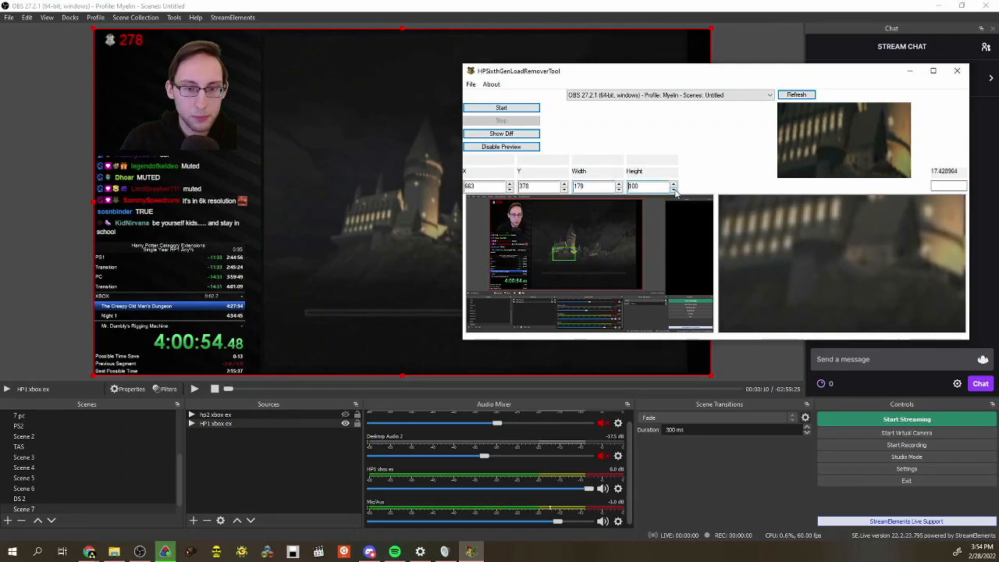
{"action": "left_click", "coordinate": [674, 189]}
{"action": "left_click", "coordinate": [674, 190]}
{"action": "left_click", "coordinate": [674, 190]}
{"action": "left_click", "coordinate": [674, 190]}
{"action": "left_click", "coordinate": [675, 190]}
{"action": "left_click", "coordinate": [675, 190]}
{"action": "left_click", "coordinate": [674, 190]}
{"action": "left_click", "coordinate": [675, 189]}
{"action": "left_click", "coordinate": [675, 189]}
{"action": "left_click", "coordinate": [674, 190]}
{"action": "left_click", "coordinate": [675, 190]}
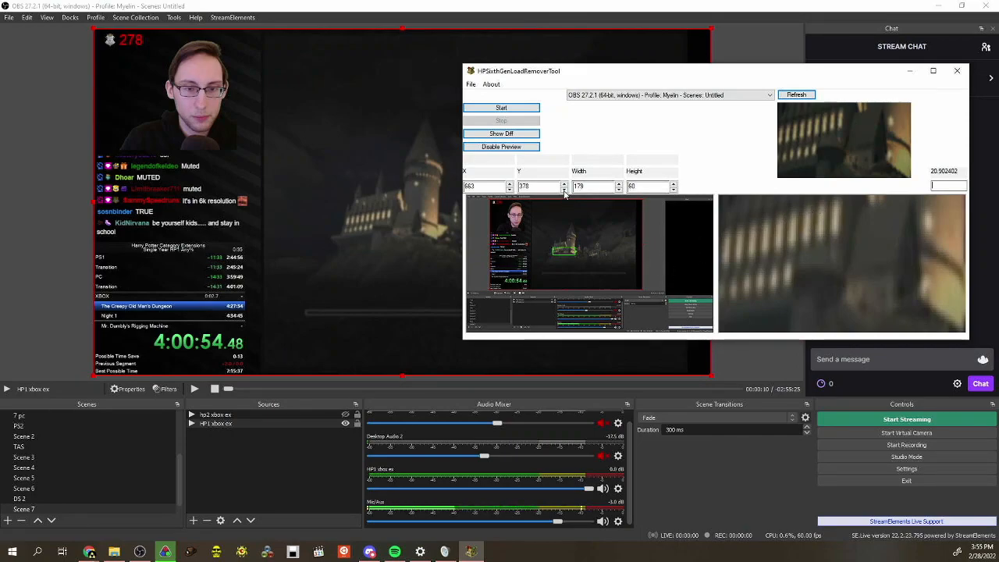
Fine-tune the capture region to X 664 and width 177
{"action": "left_click", "coordinate": [510, 189]}
{"action": "left_click", "coordinate": [509, 183]}
{"action": "left_click", "coordinate": [509, 183]}
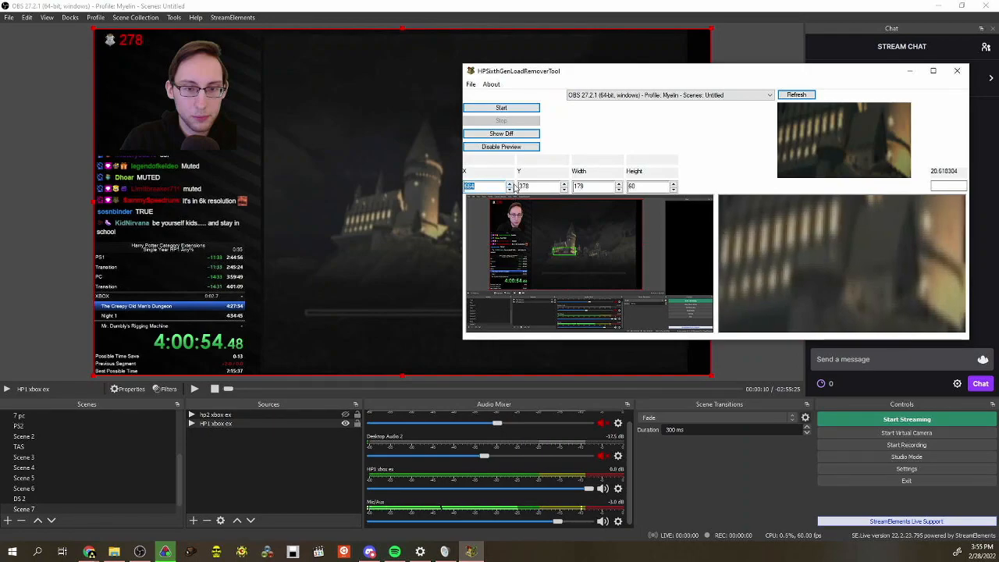
{"action": "left_click", "coordinate": [620, 189]}
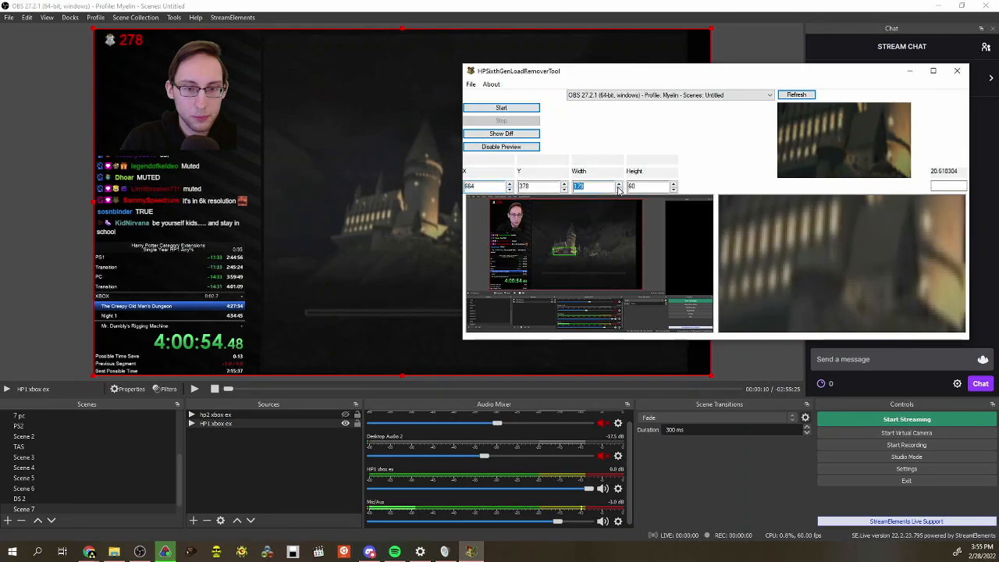
{"action": "left_click", "coordinate": [619, 191]}
Try matching the reference image with the capture region at X 666 and width 176
{"action": "left_click", "coordinate": [509, 184]}
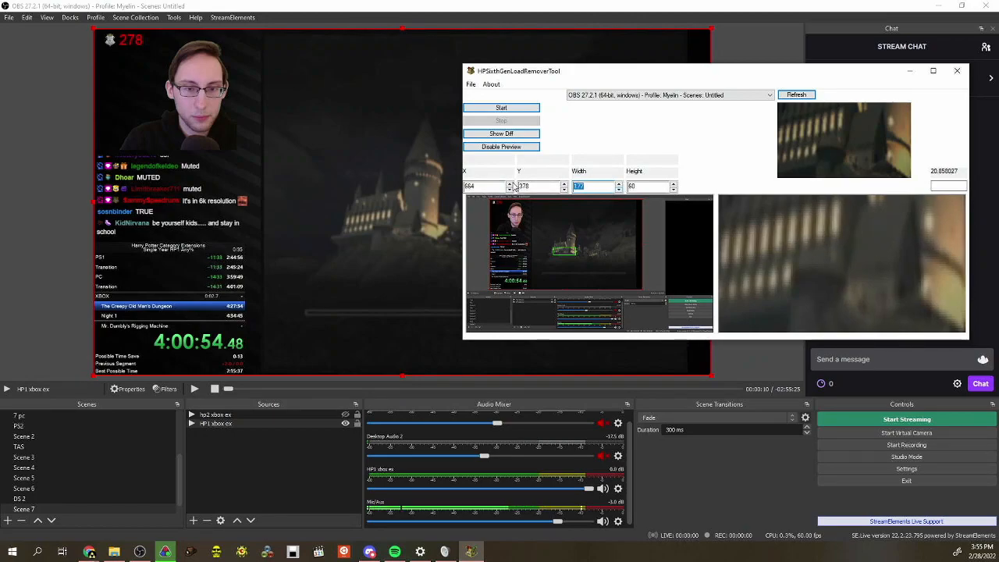
{"action": "left_click", "coordinate": [619, 185]}
{"action": "left_click", "coordinate": [619, 191]}
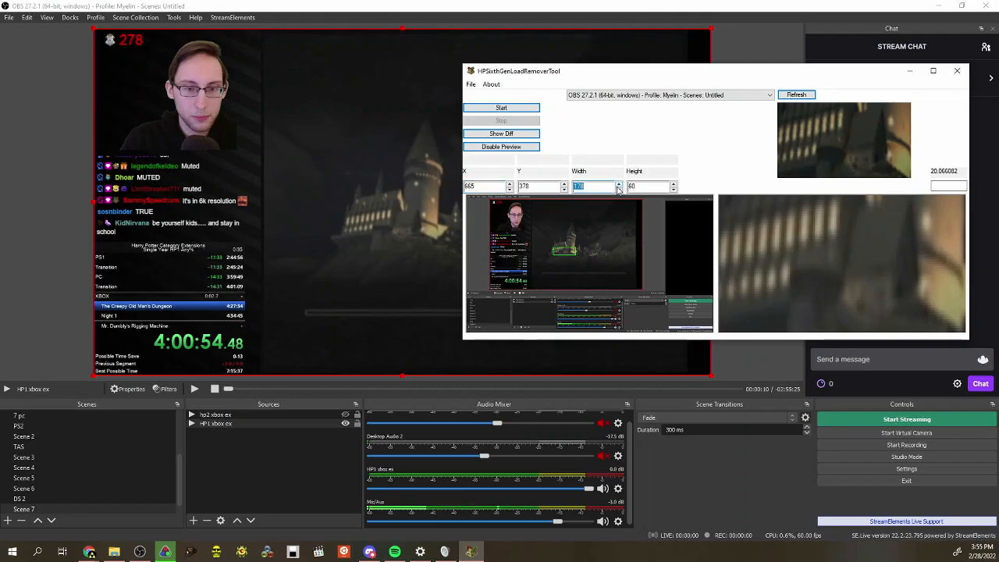
{"action": "left_click", "coordinate": [619, 192]}
{"action": "left_click", "coordinate": [619, 192]}
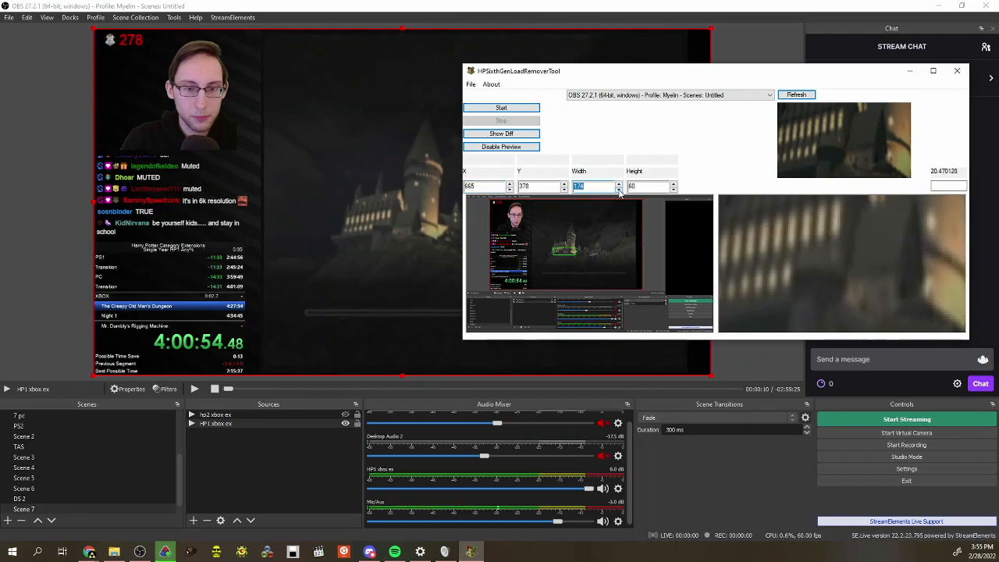
{"action": "left_click", "coordinate": [509, 190]}
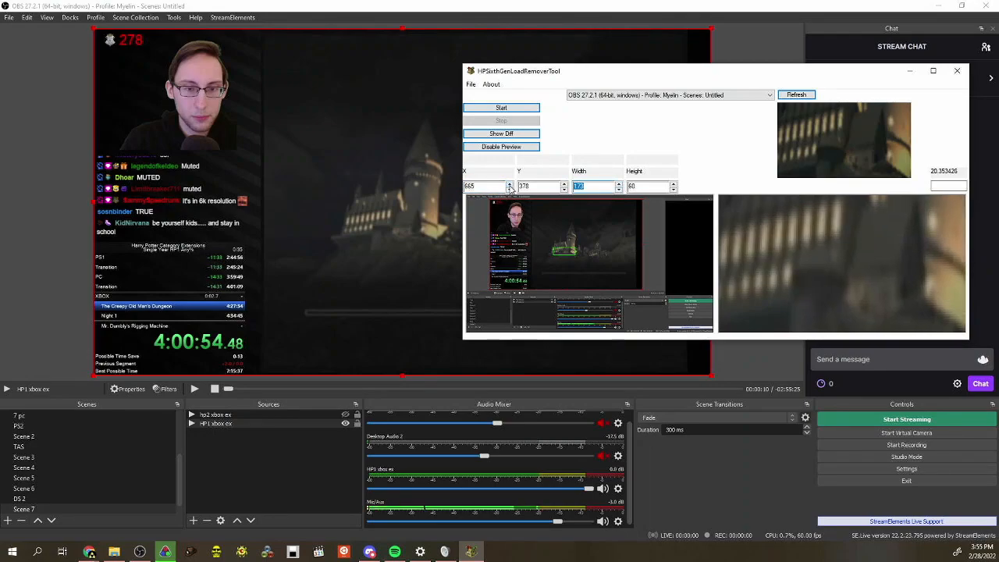
{"action": "left_click", "coordinate": [618, 191]}
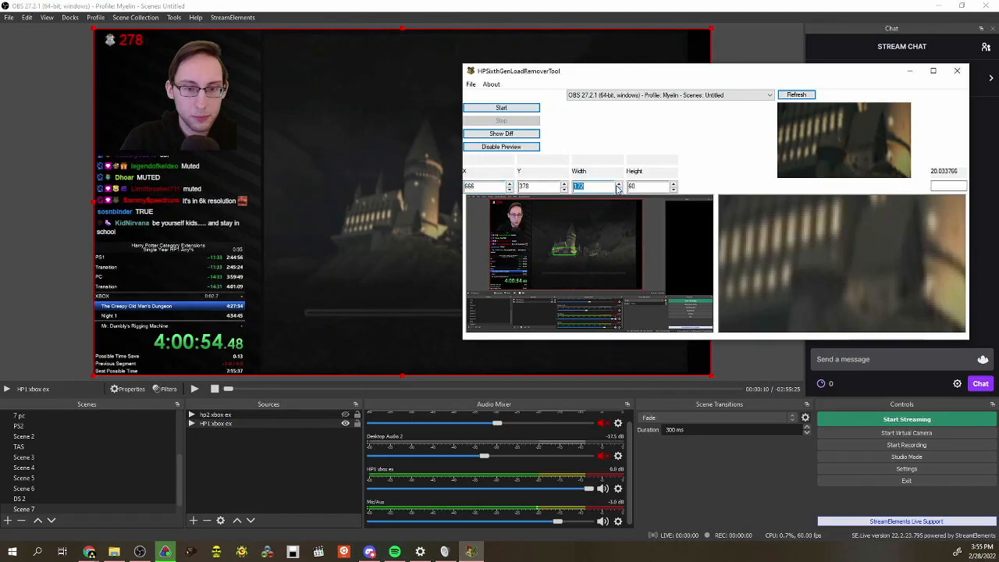
{"action": "left_click", "coordinate": [618, 191]}
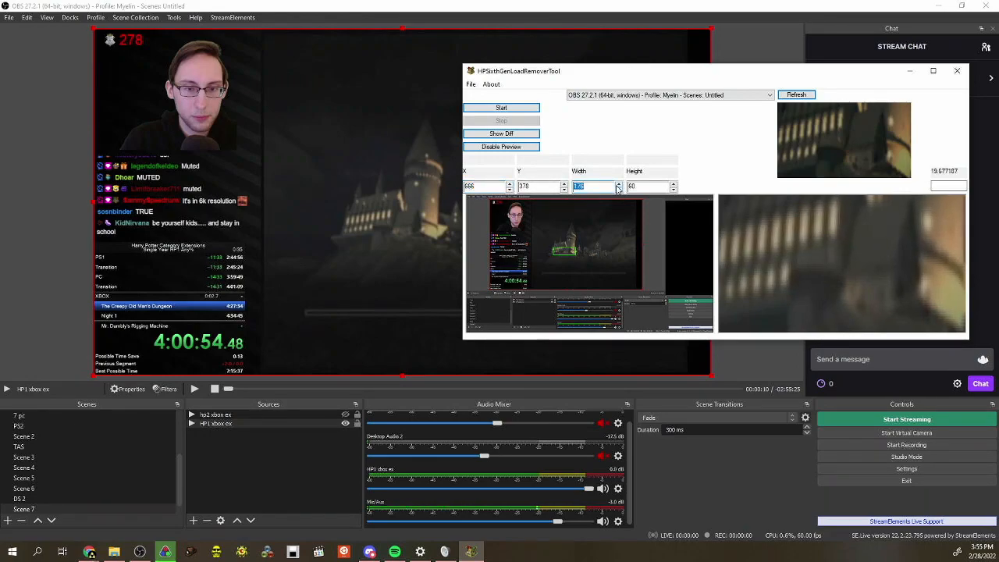
Return the capture region's X to 664 and its width to 177
{"action": "left_click", "coordinate": [510, 190]}
{"action": "left_click", "coordinate": [509, 190]}
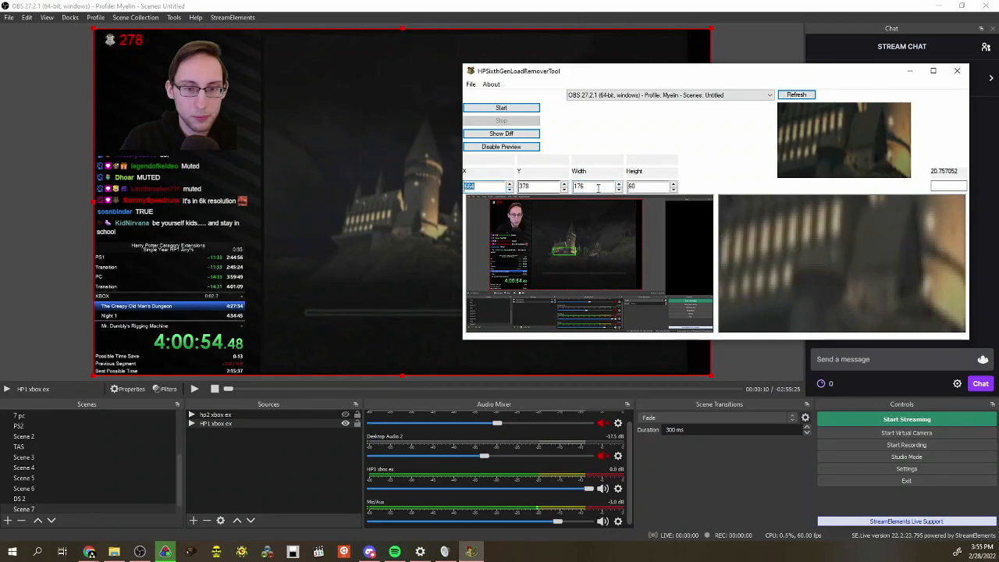
{"action": "left_click", "coordinate": [618, 190]}
{"action": "left_click", "coordinate": [618, 184]}
{"action": "left_click", "coordinate": [618, 185]}
{"action": "left_click", "coordinate": [618, 184]}
{"action": "left_click", "coordinate": [618, 184]}
{"action": "left_click", "coordinate": [619, 189]}
{"action": "left_click", "coordinate": [618, 189]}
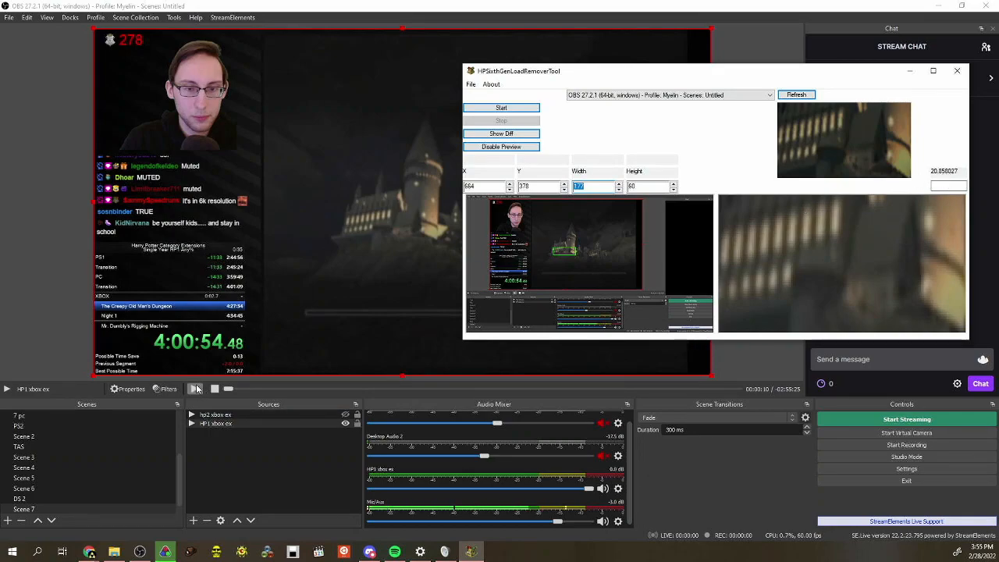
Resume the HP1 xbox ex video in OBS and enter 20 as the load remover's difference threshold
{"action": "left_click", "coordinate": [196, 389]}
{"action": "left_click", "coordinate": [471, 551]}
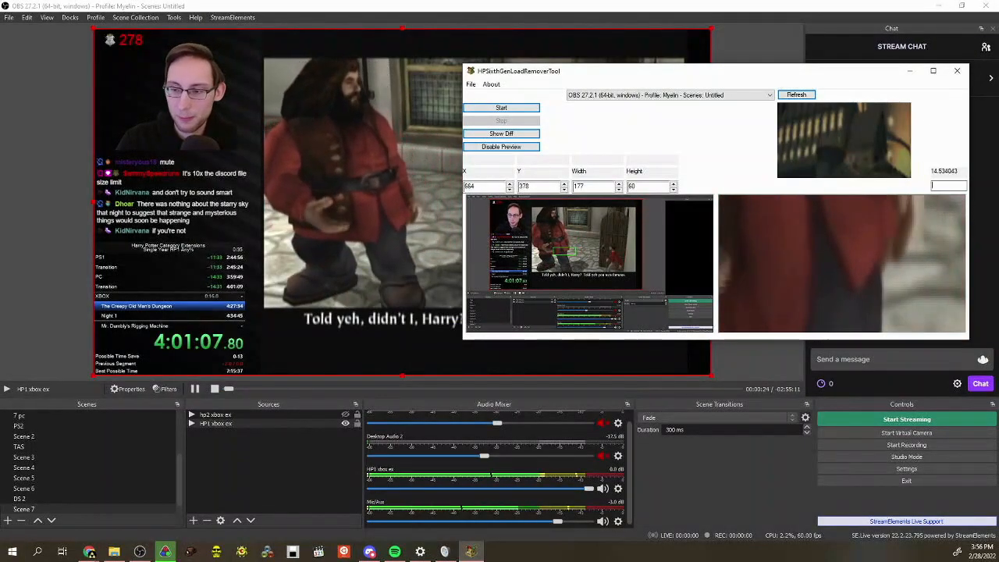
{"action": "type", "text": "20"}
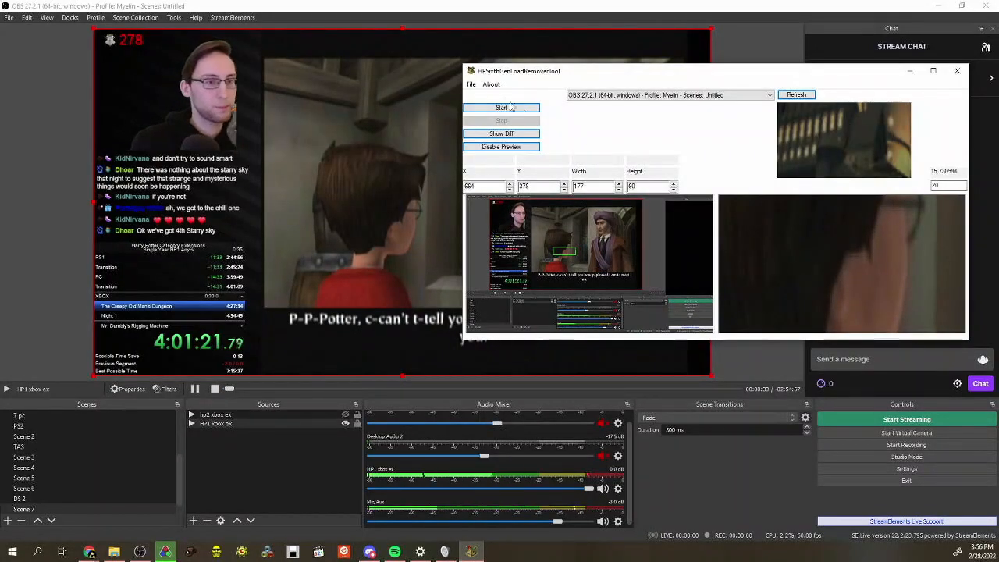
Save the load remover settings as a .dat file named 1xbox ex in the HP6thGenLoadRemover-v3 folder
{"action": "left_click", "coordinate": [471, 84]}
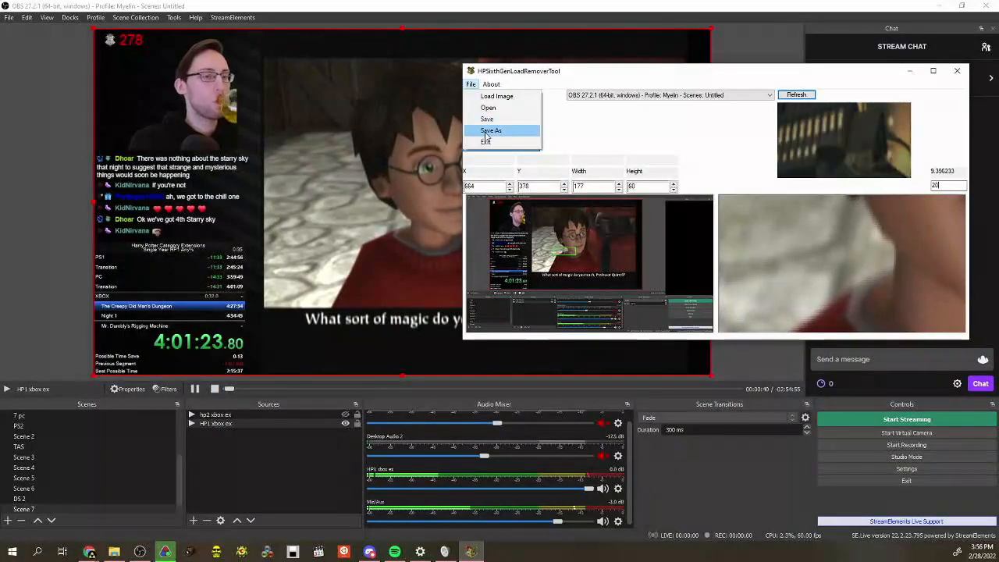
{"action": "left_click", "coordinate": [641, 141]}
{"action": "left_click", "coordinate": [472, 85]}
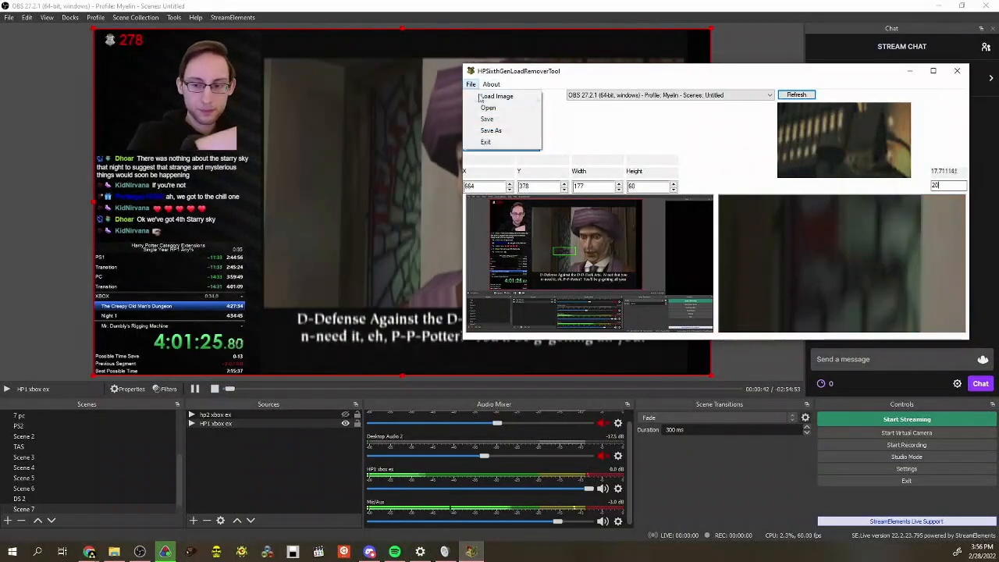
{"action": "left_click", "coordinate": [491, 131]}
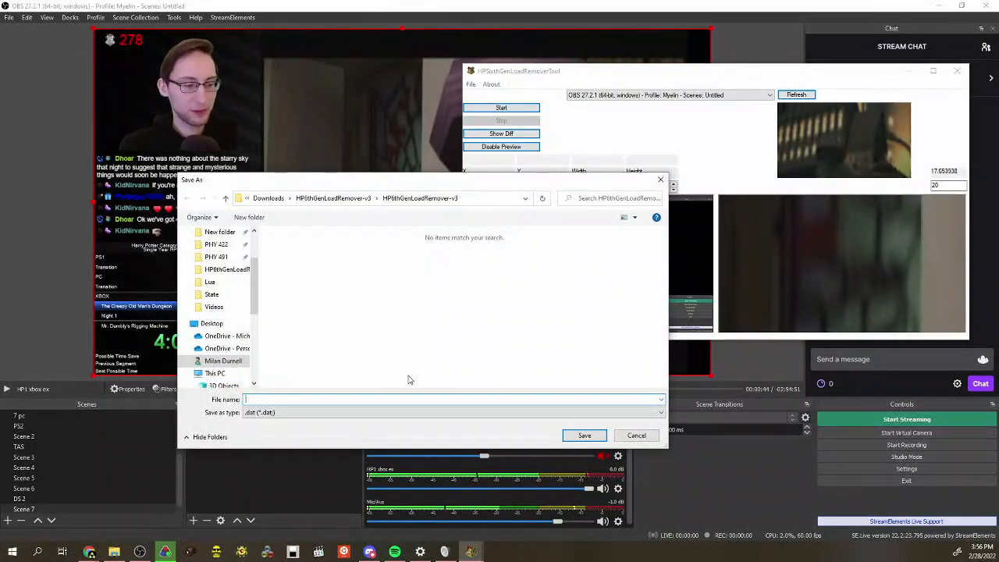
{"action": "type", "text": "xbox1"}
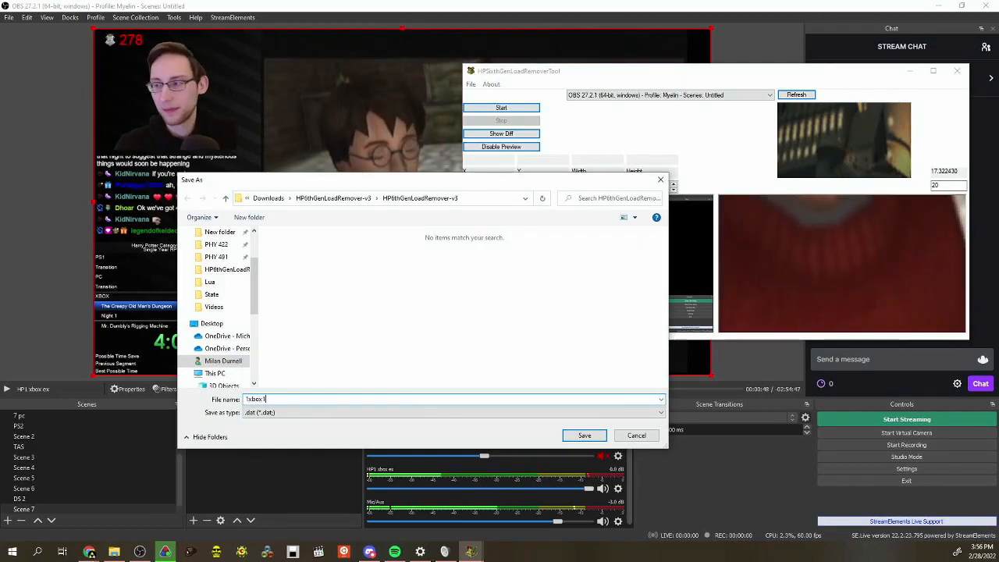
{"action": "type", "text": "ex"}
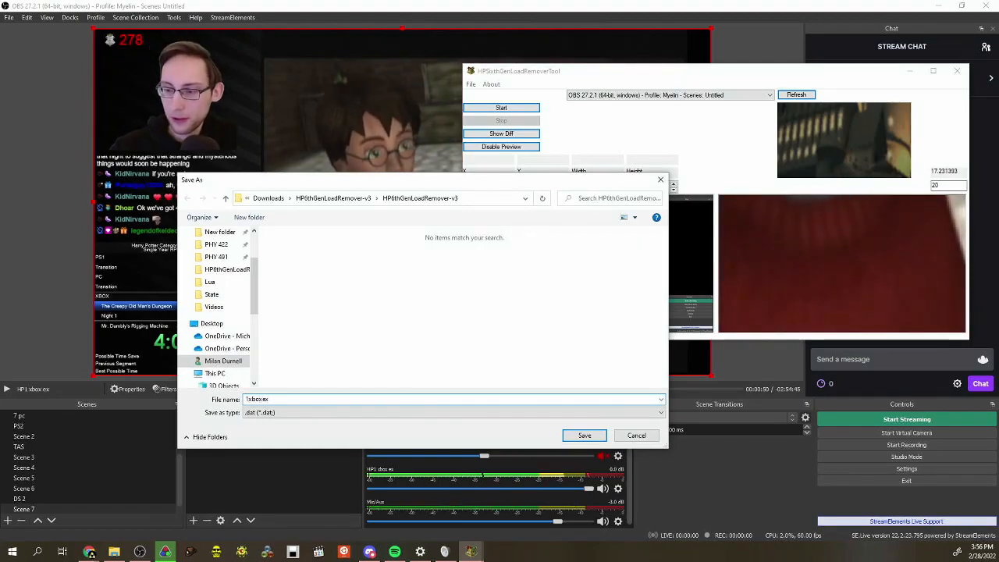
{"action": "key", "text": "Return"}
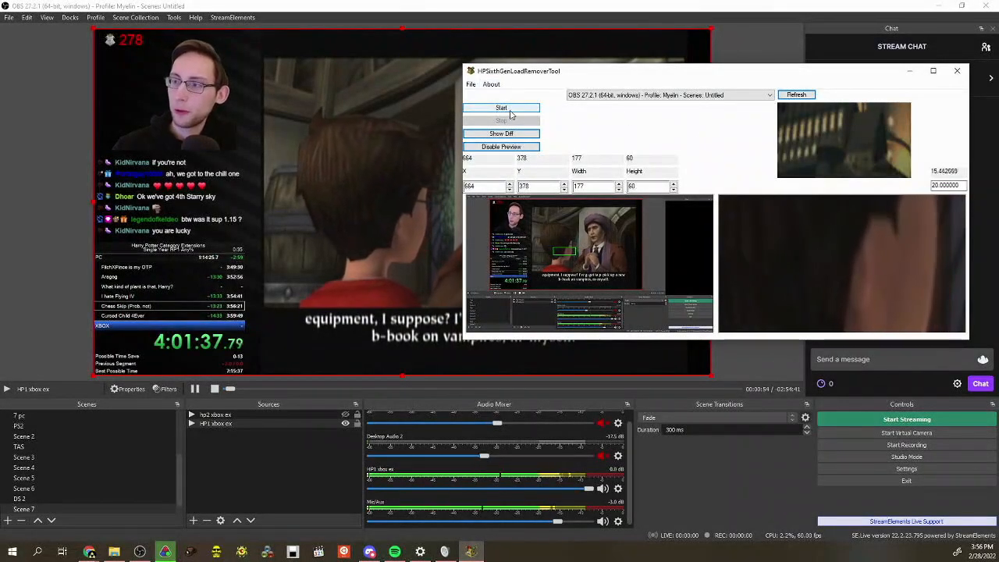
Bring up the LiveSplit timer and start load detection in the load remover
{"action": "left_click", "coordinate": [165, 551]}
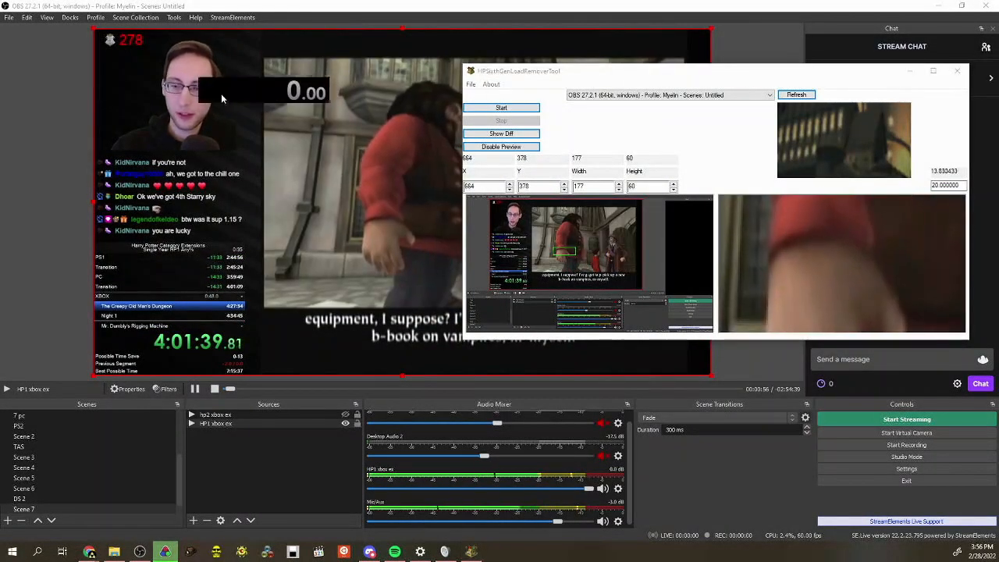
{"action": "right_click", "coordinate": [223, 94]}
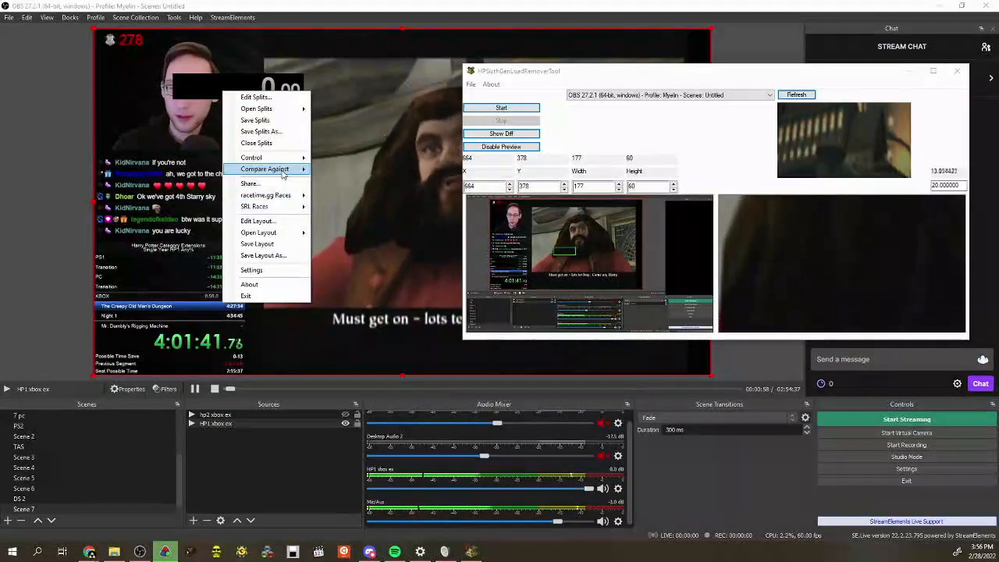
{"action": "left_click", "coordinate": [640, 148]}
{"action": "left_click", "coordinate": [517, 109]}
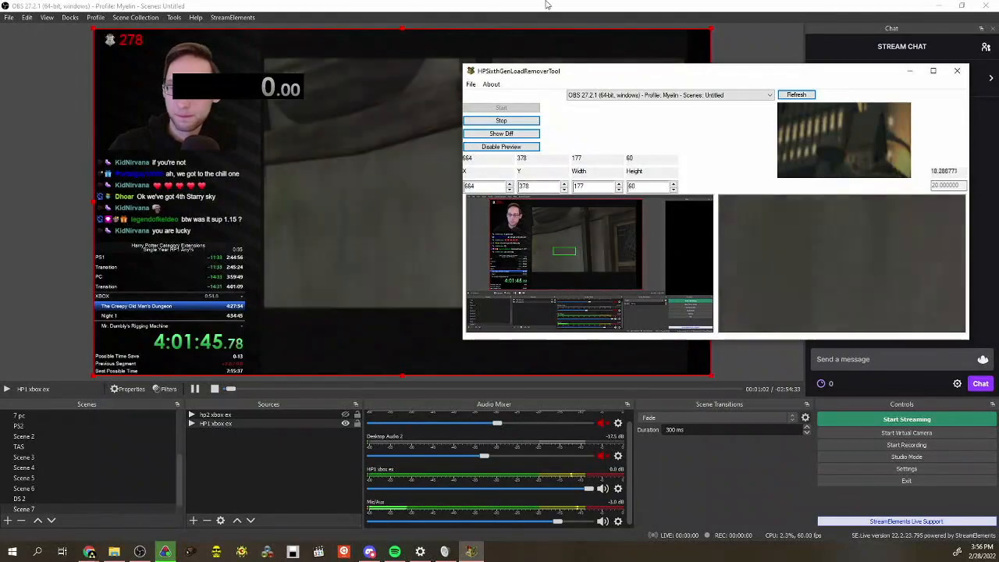
Switch to OBS, restart the HP1 xbox ex video from the beginning and deselect the source
{"action": "left_click", "coordinate": [540, 6]}
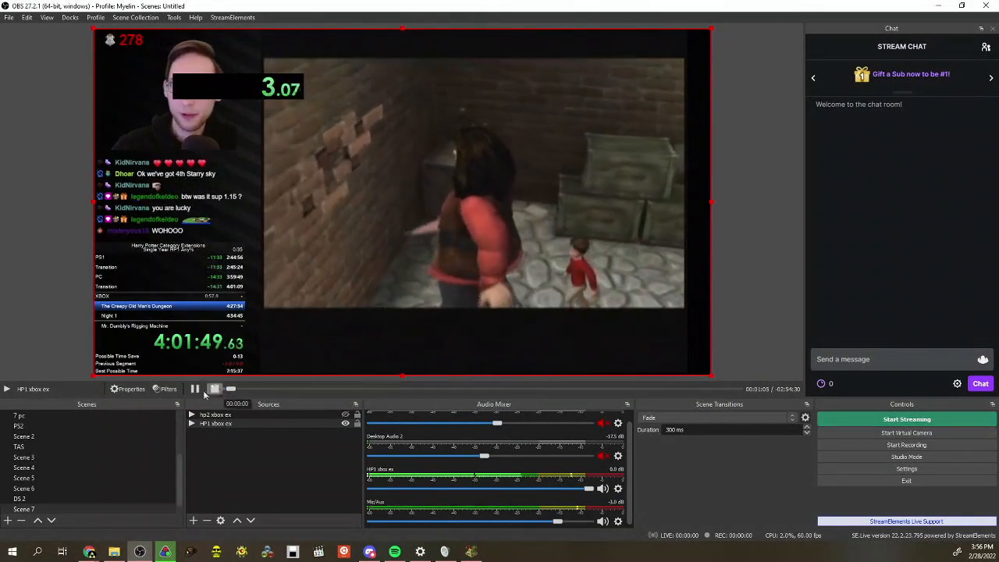
{"action": "left_click", "coordinate": [215, 389]}
{"action": "left_click", "coordinate": [195, 389]}
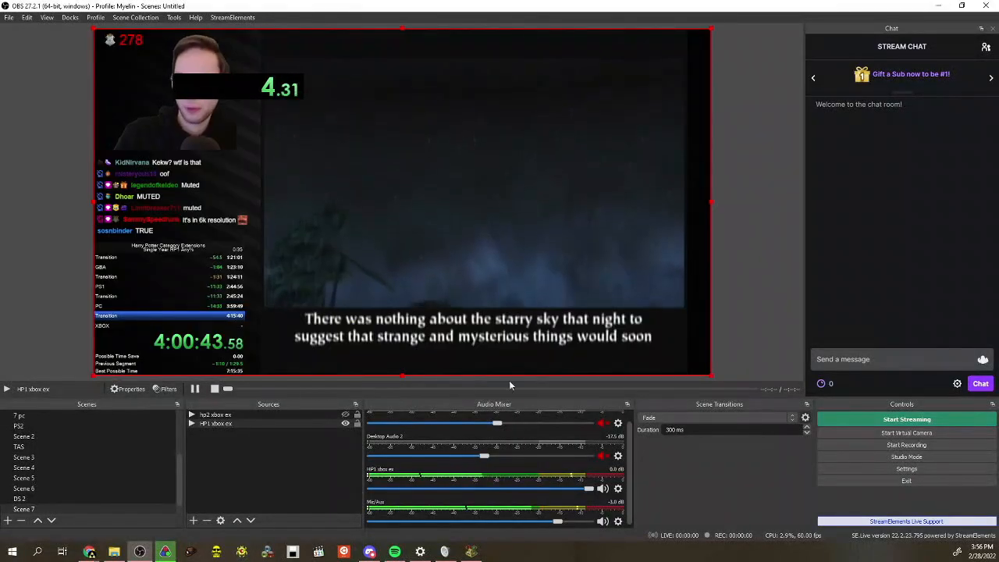
{"action": "left_click", "coordinate": [743, 271]}
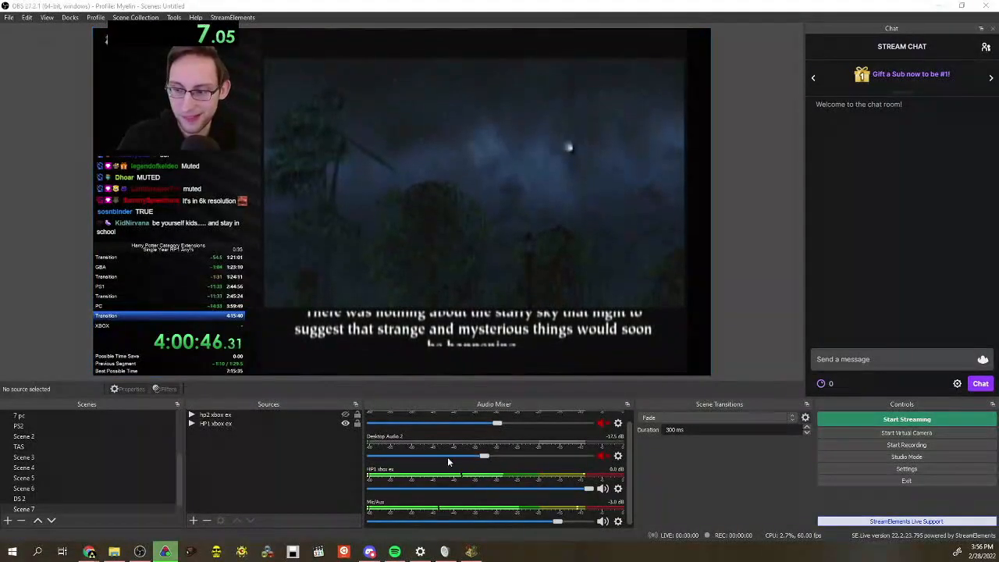
Bring back the load remover, move its window up to uncover the preview and stop load detection
{"action": "left_click", "coordinate": [471, 551]}
{"action": "left_click_drag", "start_coordinate": [713, 77], "coordinate": [729, 13]}
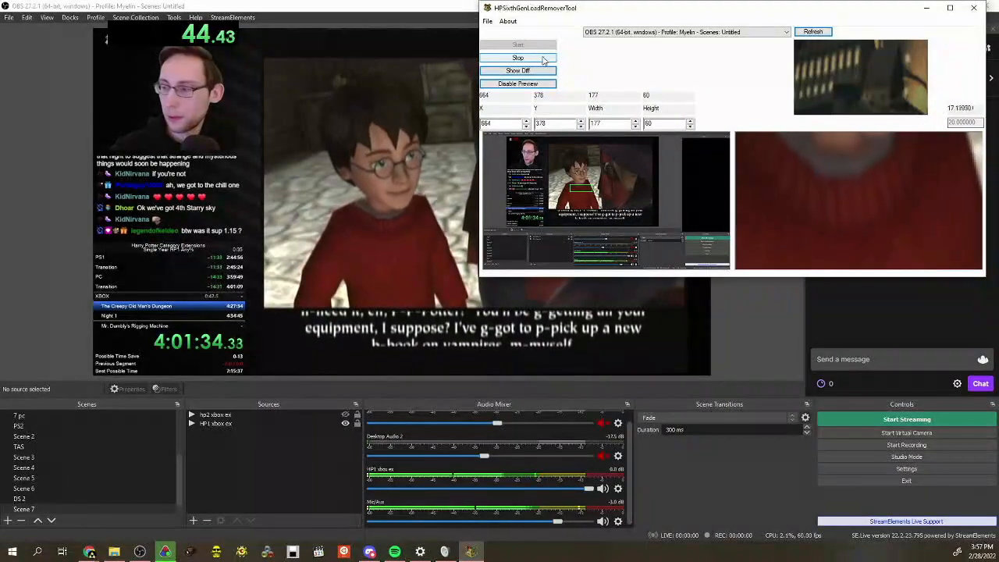
{"action": "left_click", "coordinate": [544, 60]}
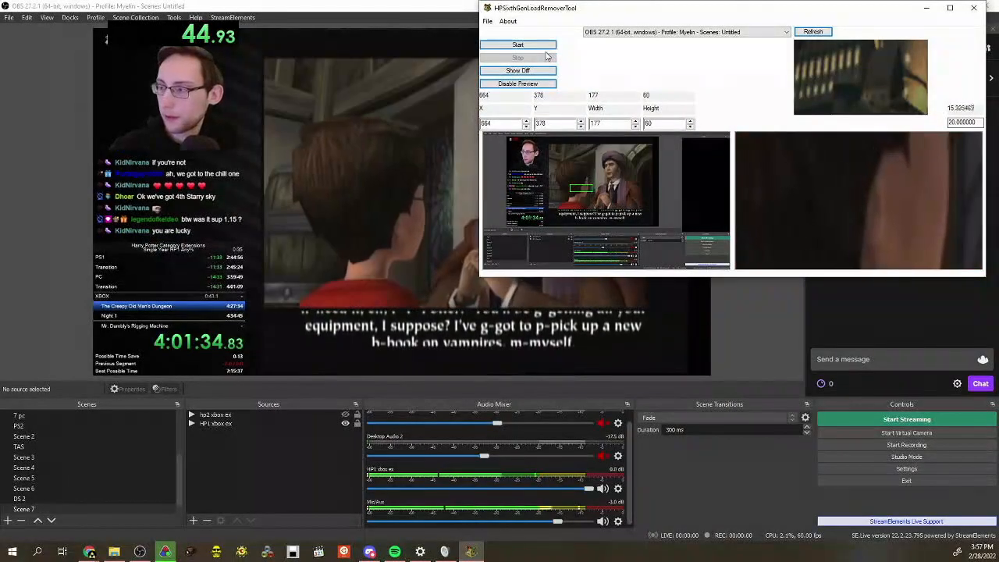
{"action": "left_click", "coordinate": [757, 35]}
{"action": "left_click", "coordinate": [759, 34]}
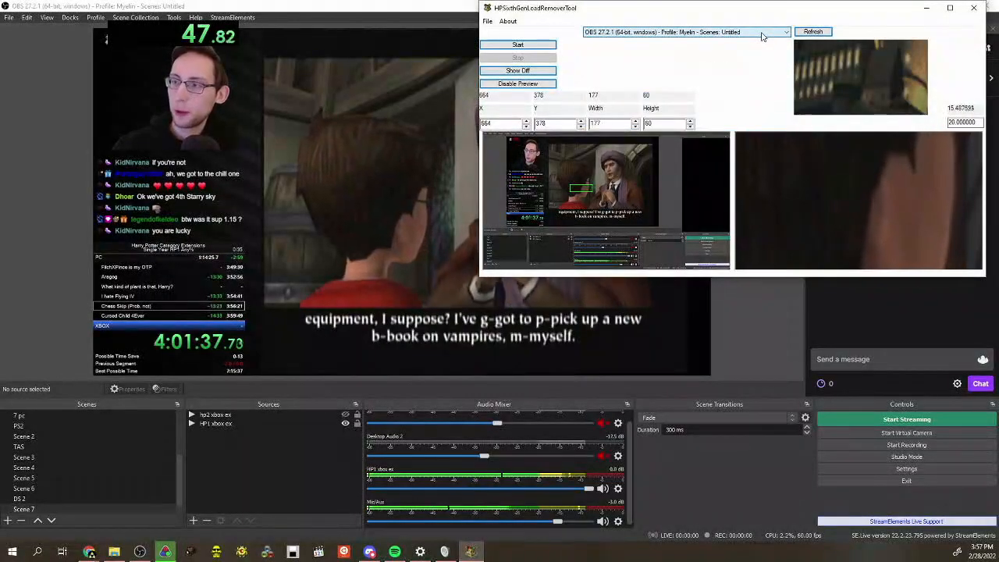
Load hp2xbox_gc.png as the load remover's reference image
{"action": "left_click", "coordinate": [487, 21]}
{"action": "left_click", "coordinate": [508, 32]}
{"action": "left_click", "coordinate": [352, 275]}
{"action": "left_click", "coordinate": [524, 275]}
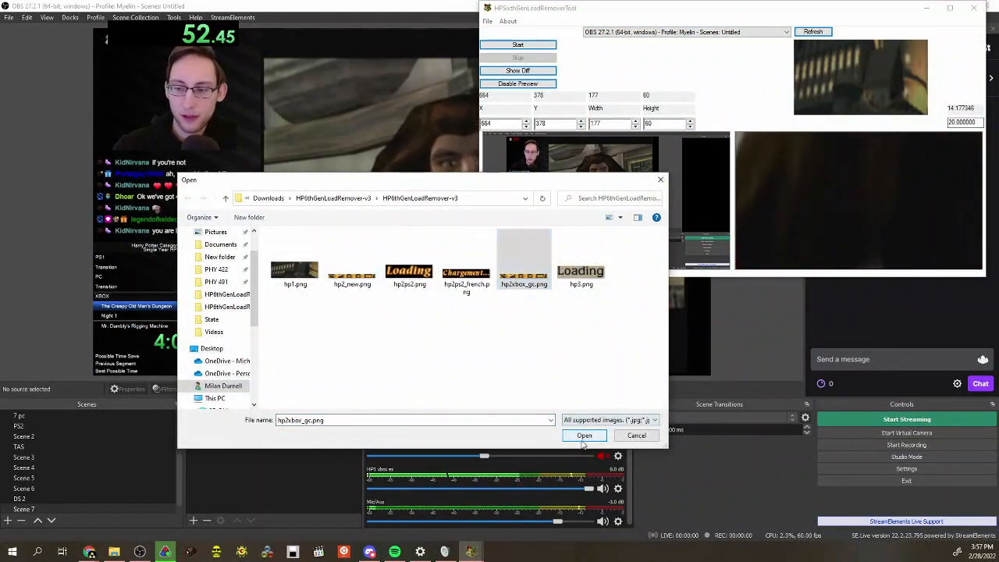
{"action": "left_click", "coordinate": [583, 437]}
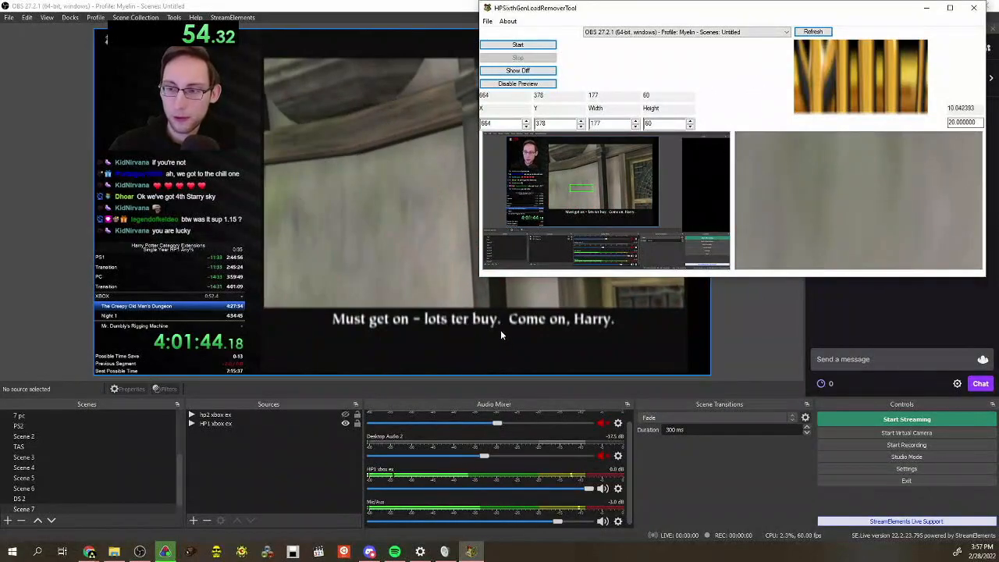
In OBS, hide the HP1 xbox ex source, show hp2 xbox ex, and pause it on the LOADING screen
{"action": "left_click", "coordinate": [345, 423]}
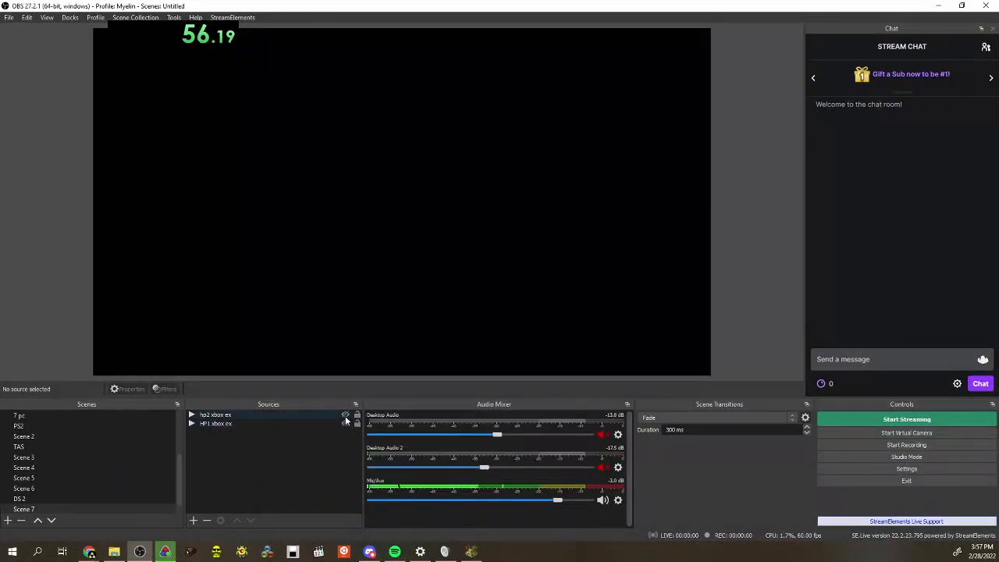
{"action": "left_click", "coordinate": [344, 414]}
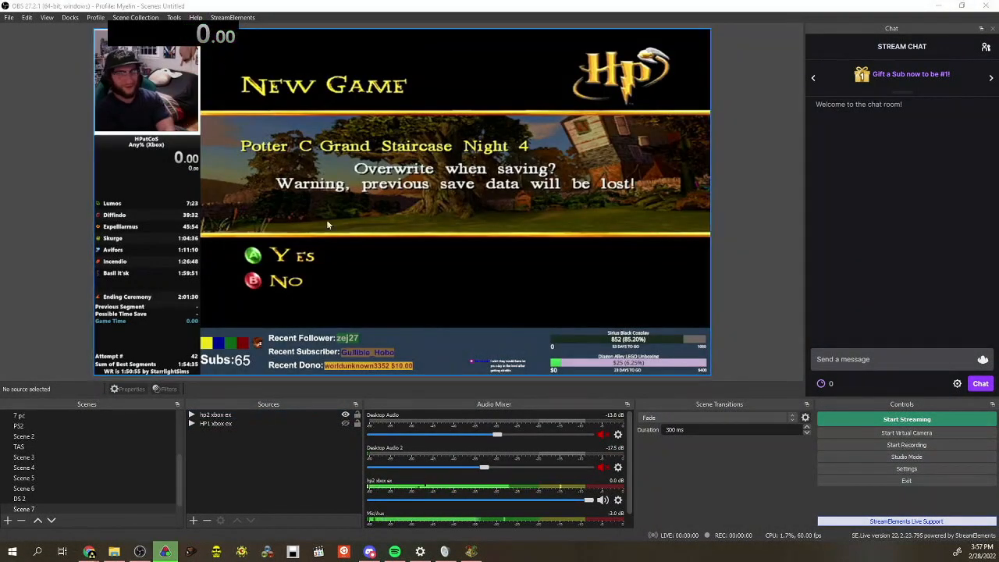
{"action": "left_click", "coordinate": [268, 291]}
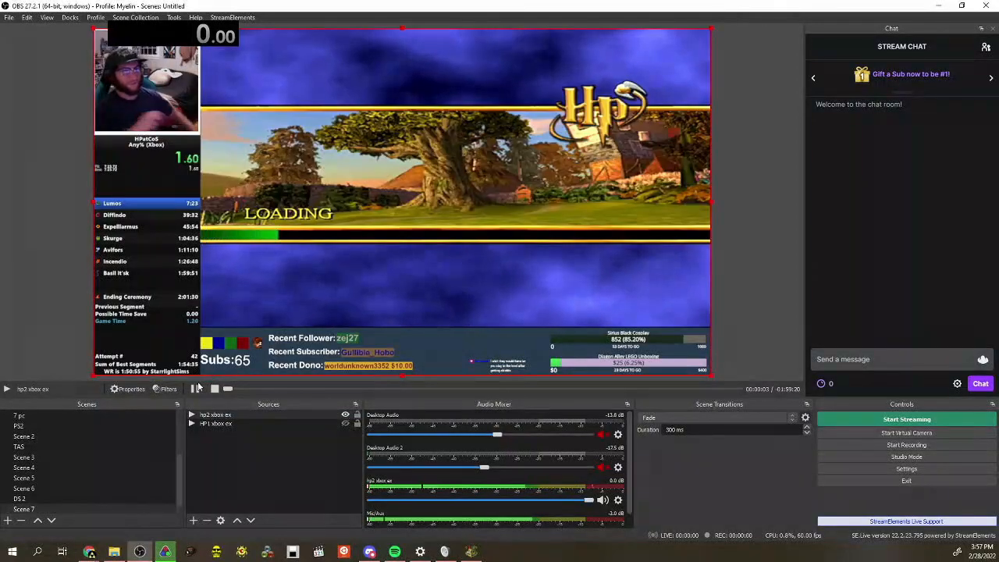
Bring back the load remover and frame the HP logo with a new capture region, setting X to 1,069 and width to 175
{"action": "left_click", "coordinate": [469, 552]}
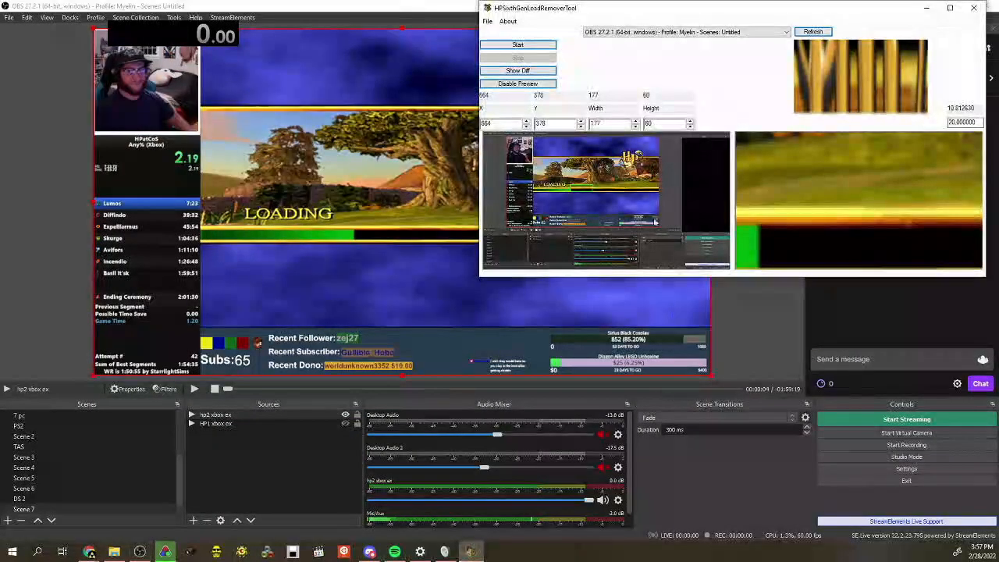
{"action": "left_click_drag", "start_coordinate": [622, 154], "coordinate": [644, 163]}
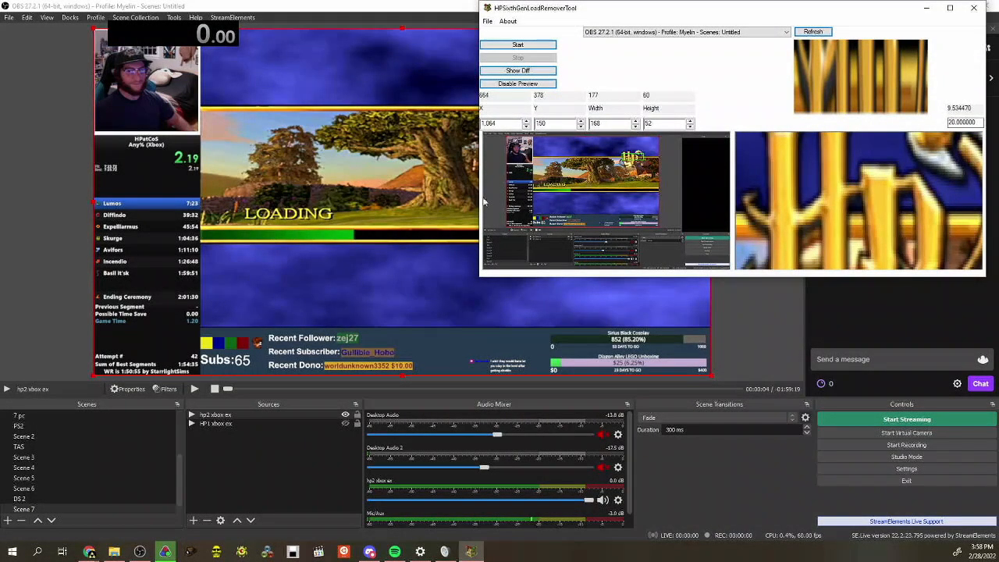
{"action": "left_click", "coordinate": [527, 121]}
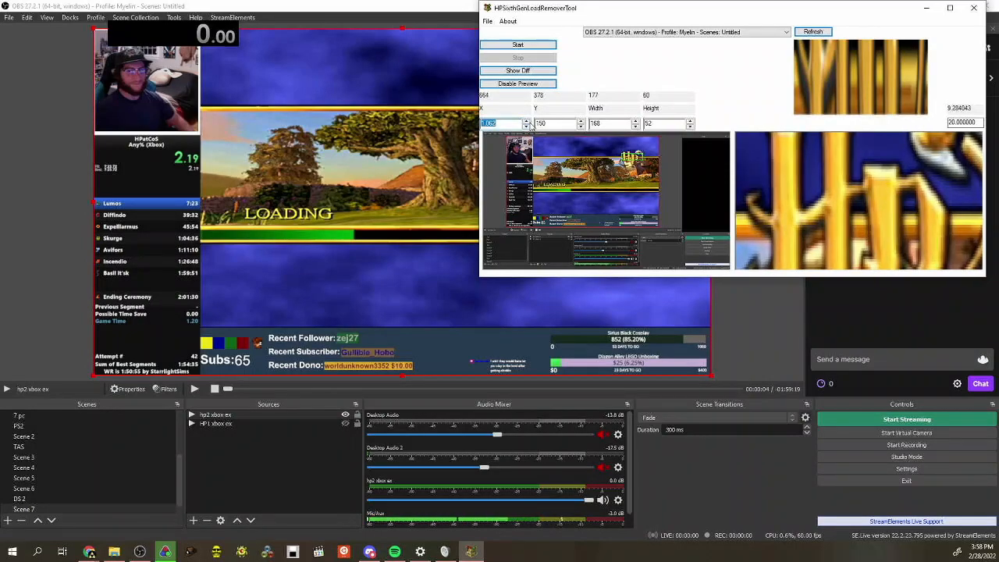
{"action": "left_click", "coordinate": [527, 121]}
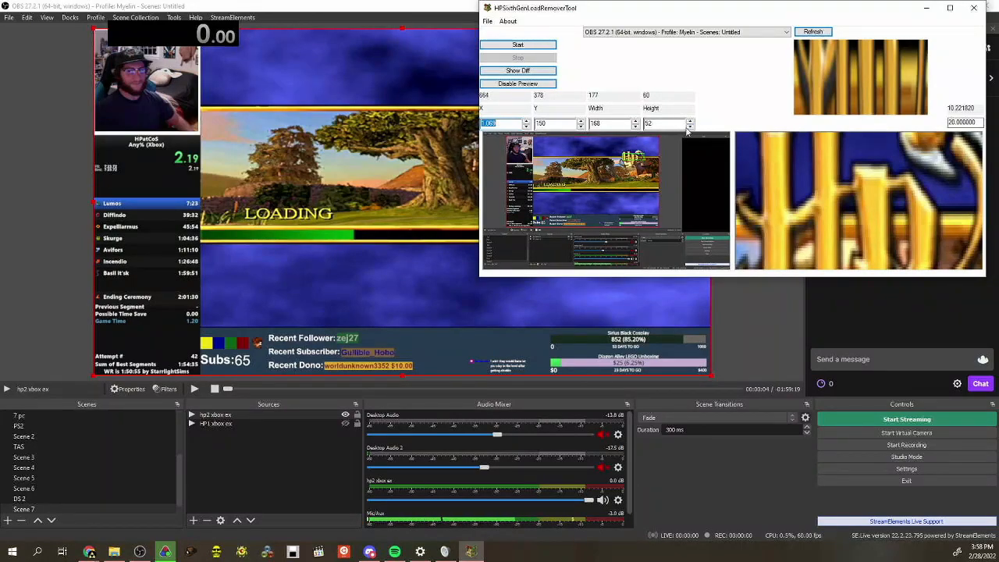
{"action": "left_click", "coordinate": [635, 121]}
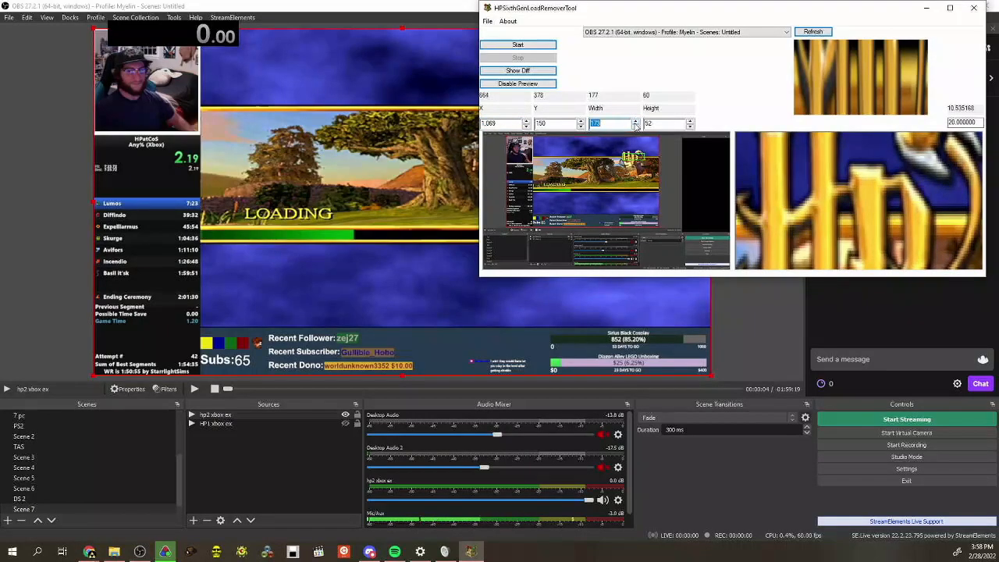
{"action": "left_click", "coordinate": [636, 125]}
{"action": "left_click", "coordinate": [635, 125]}
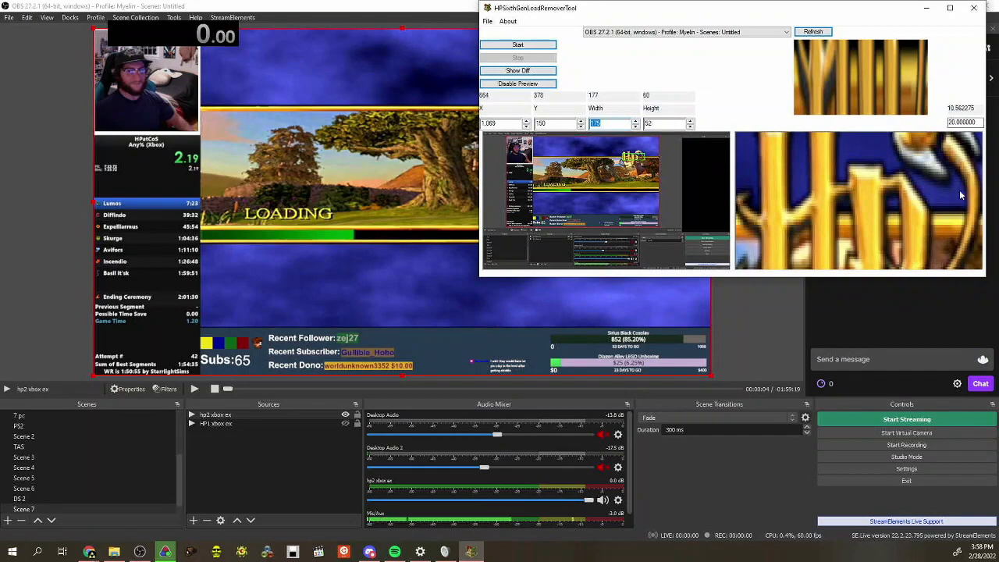
Set the capture region's Y to 178 and height to 13 to match the reference image
{"action": "left_click", "coordinate": [582, 121]}
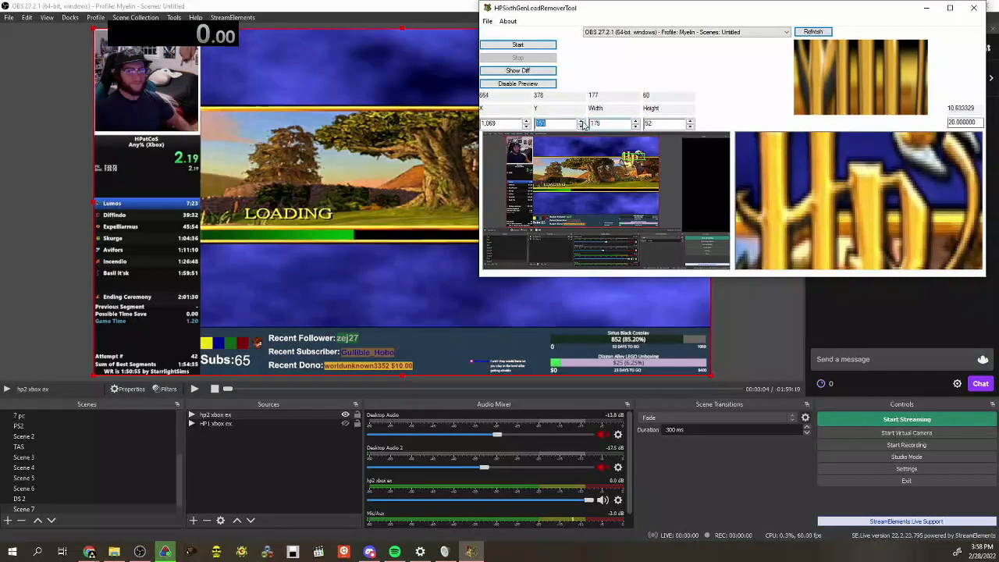
{"action": "left_click", "coordinate": [582, 121]}
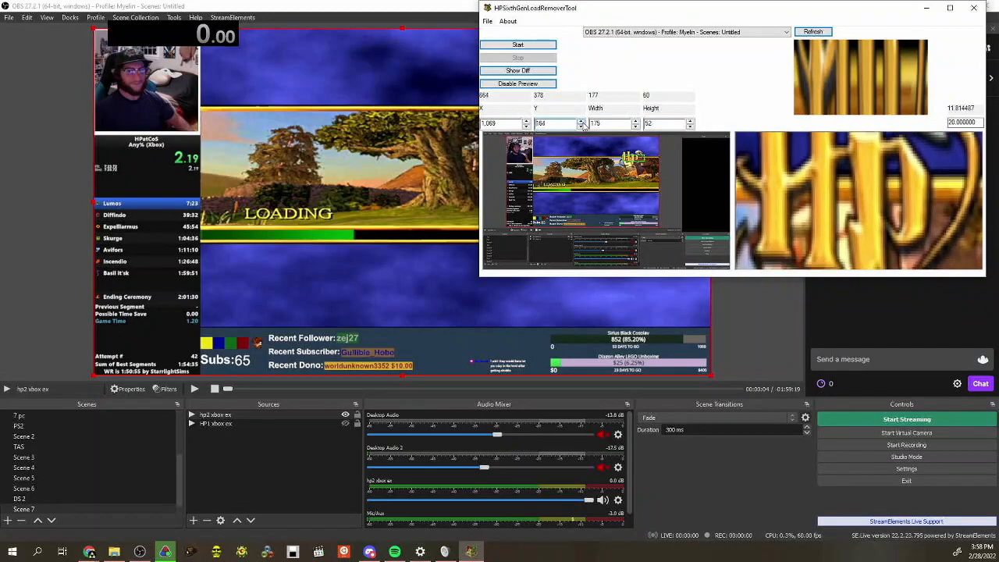
{"action": "left_click", "coordinate": [582, 121]}
{"action": "left_click", "coordinate": [582, 121]}
{"action": "left_click", "coordinate": [582, 121]}
{"action": "left_click", "coordinate": [581, 121]}
{"action": "left_click", "coordinate": [582, 121]}
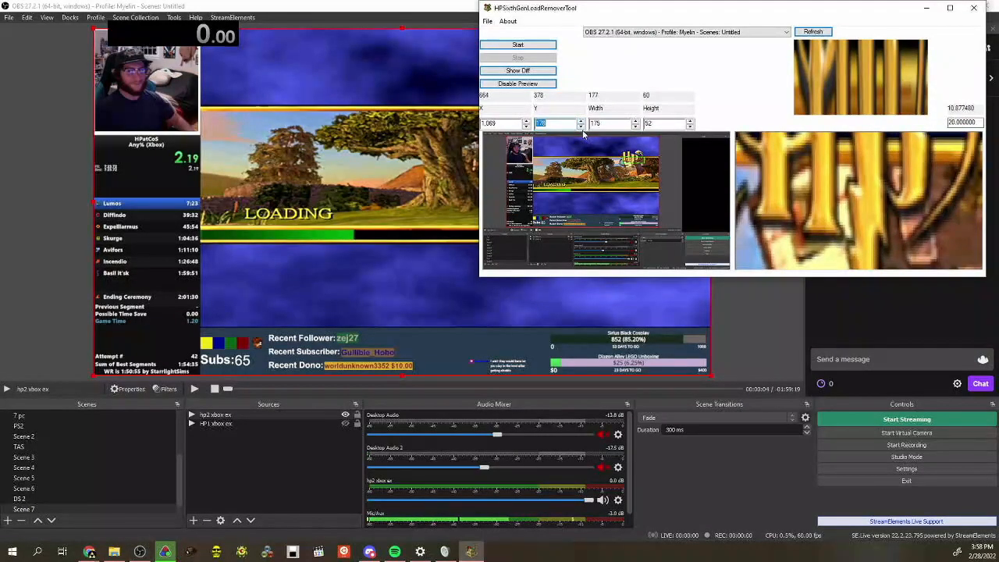
{"action": "left_click", "coordinate": [690, 127]}
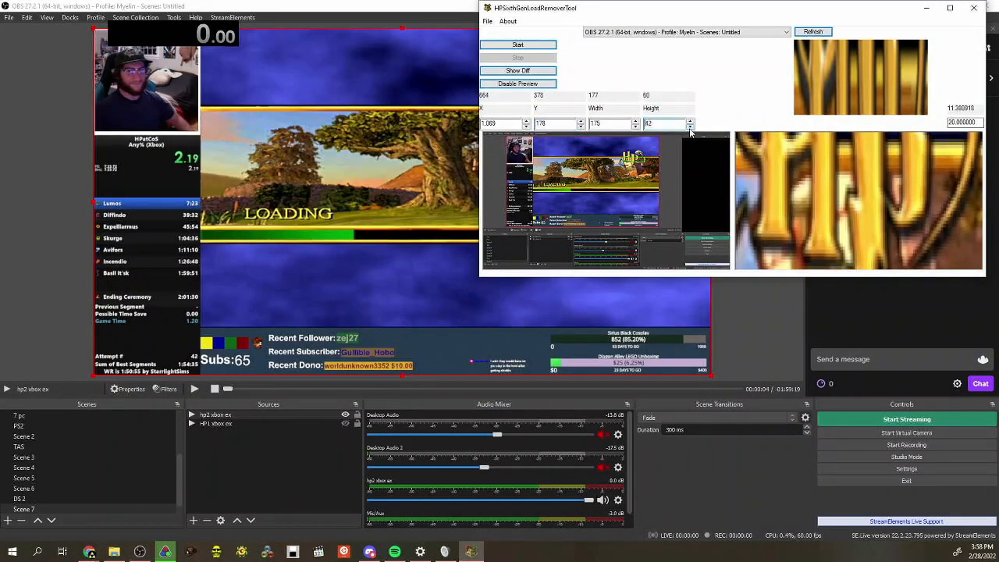
{"action": "left_click", "coordinate": [690, 127]}
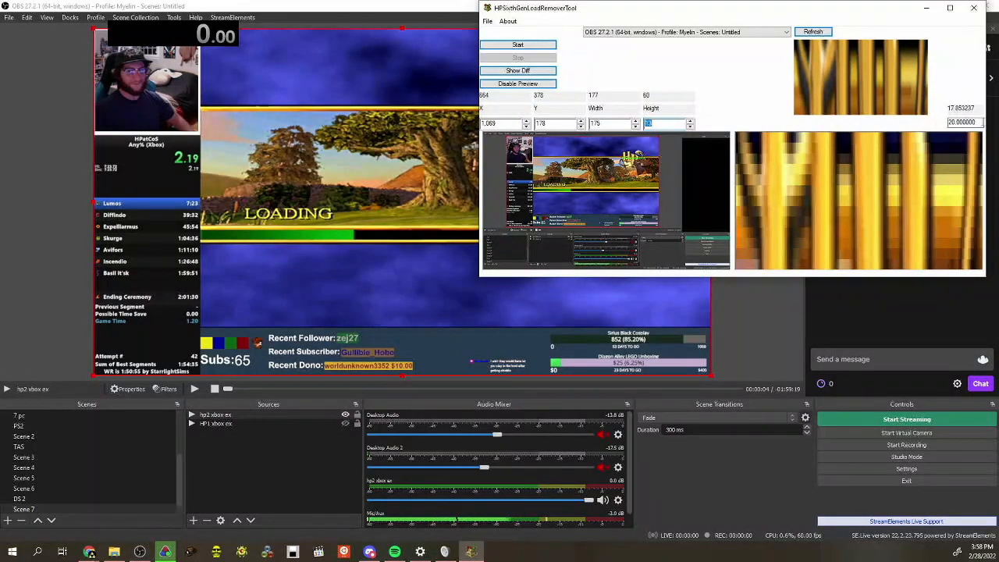
Resume the hp2 xbox ex video in OBS and set the load remover's match threshold to 17.5
{"action": "left_click", "coordinate": [193, 389]}
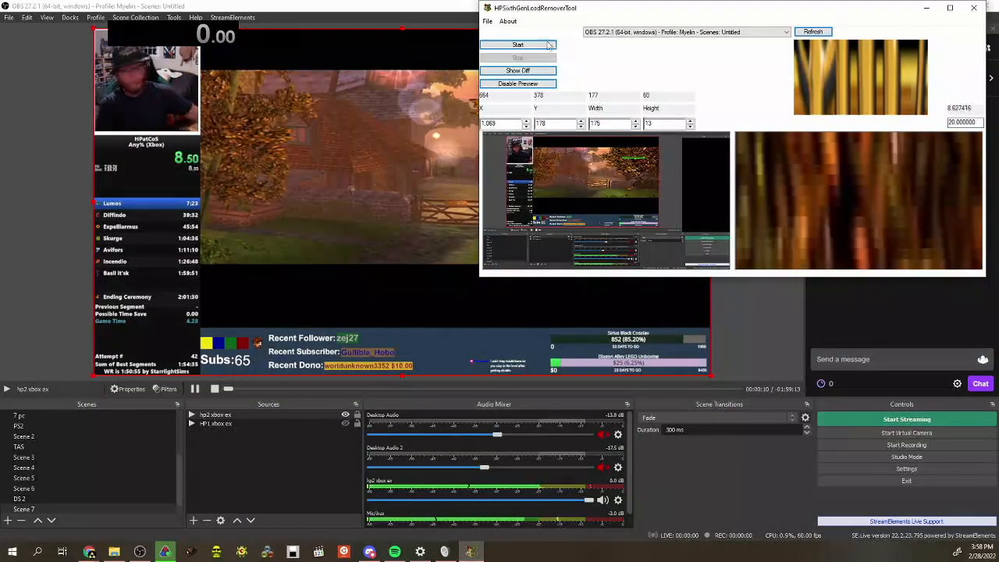
{"action": "left_click_drag", "start_coordinate": [977, 123], "coordinate": [882, 124]}
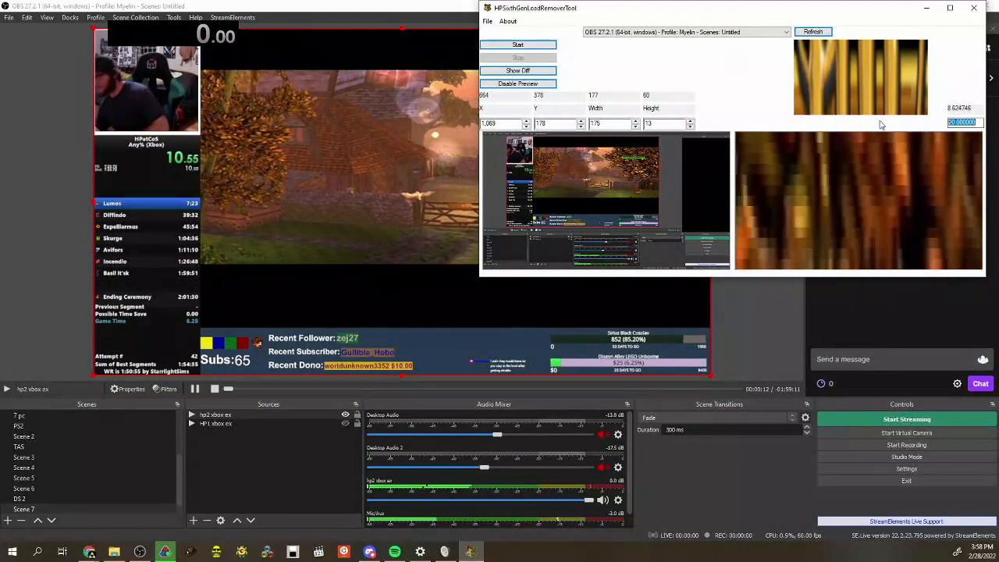
{"action": "type", "text": "17.5"}
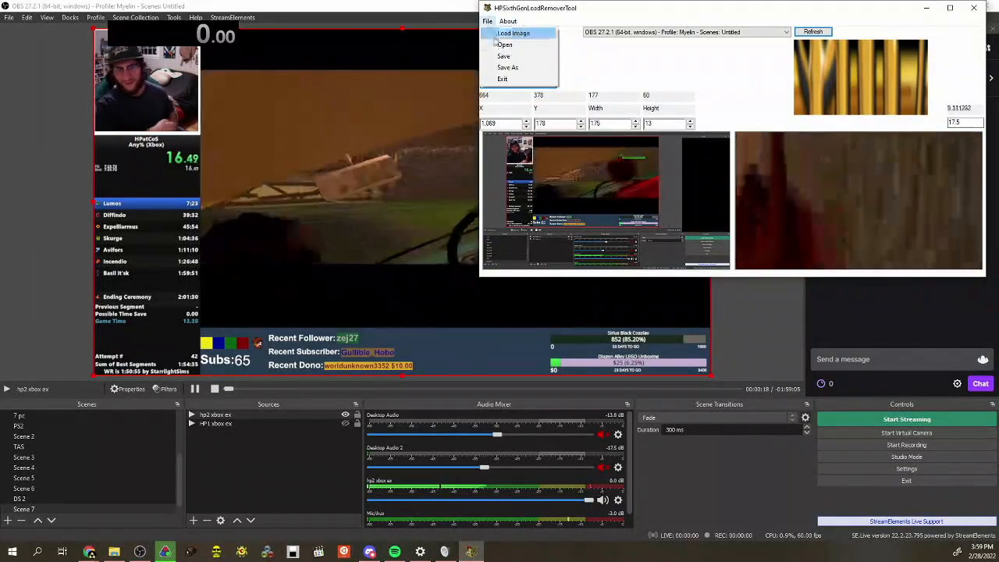
Save the load remover settings as 2xboxex.dat
{"action": "left_click", "coordinate": [512, 67]}
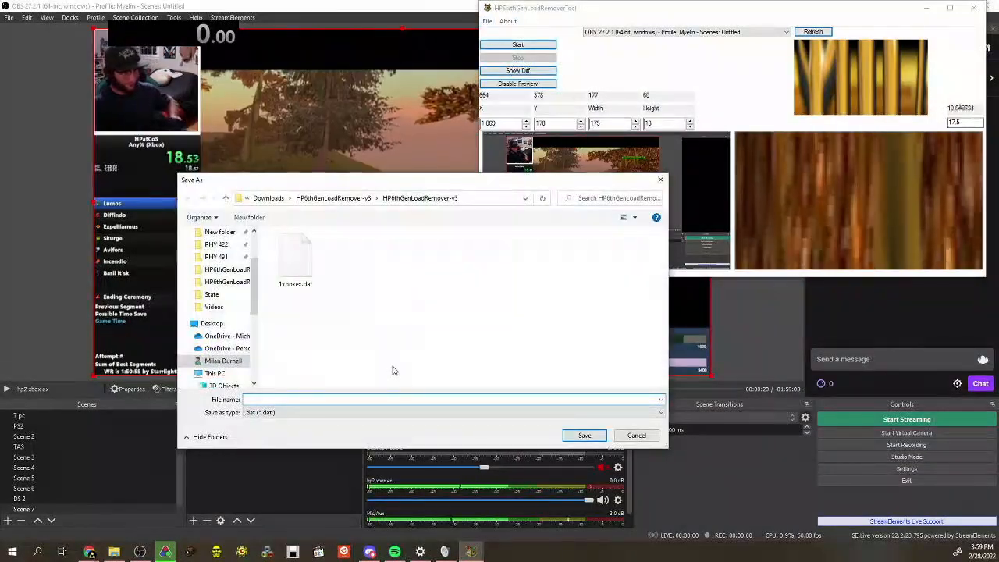
{"action": "type", "text": "2xbox"}
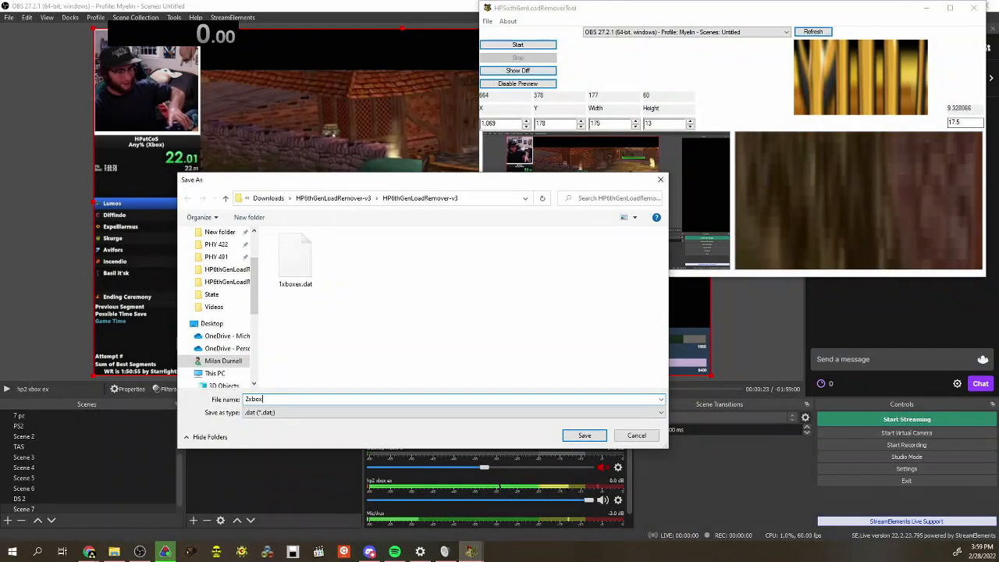
{"action": "key", "text": "Return"}
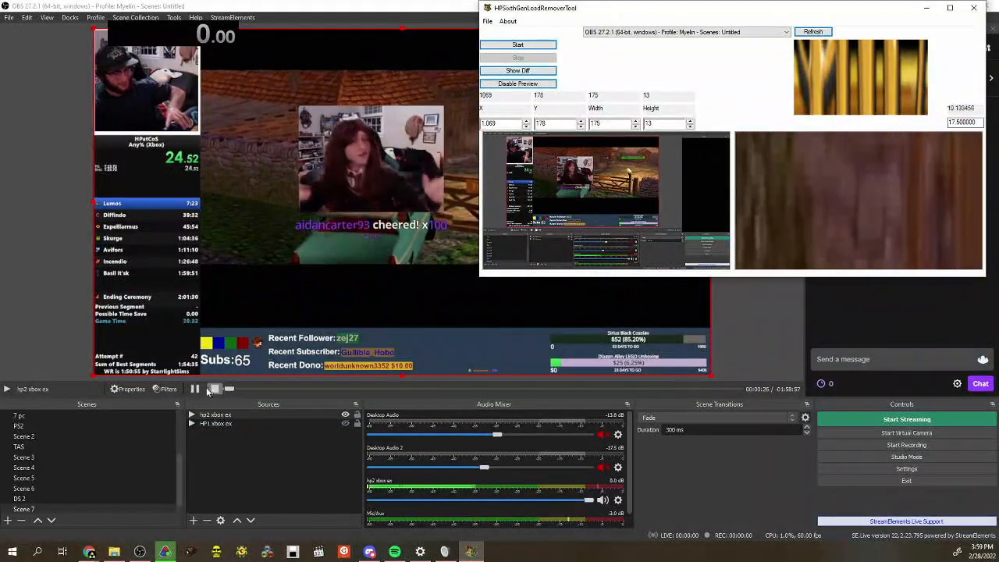
Restart the hp2 xbox ex video from the beginning in OBS and start load detection in the load remover
{"action": "left_click", "coordinate": [213, 390]}
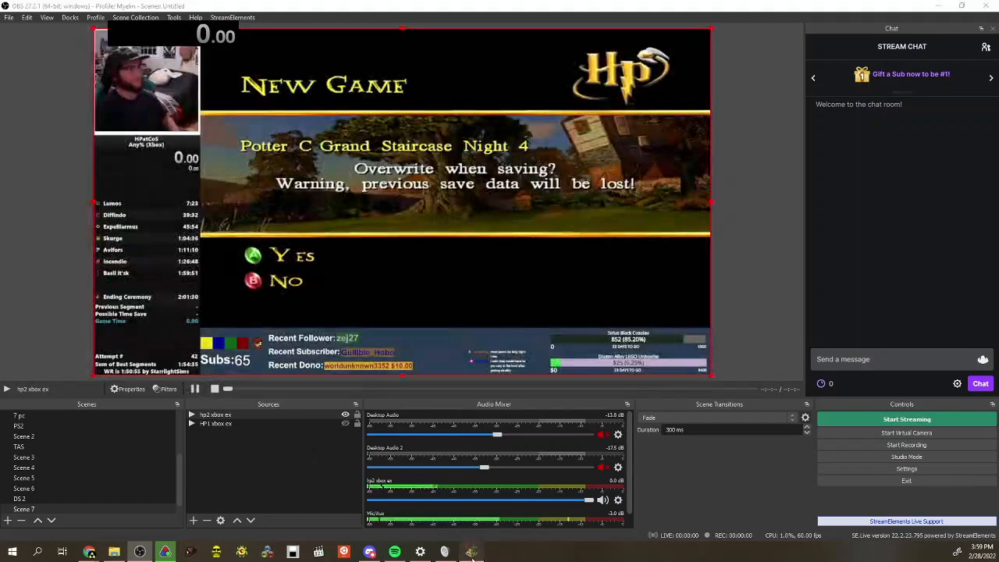
{"action": "left_click", "coordinate": [678, 143]}
{"action": "left_click", "coordinate": [509, 46]}
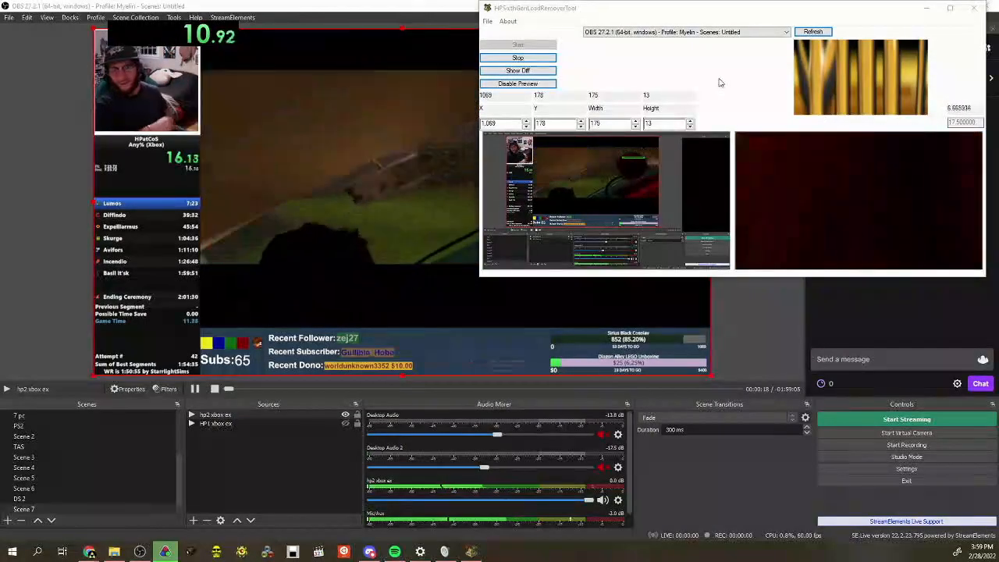
Open Task Manager and compare the load remover's CPU usage with its preview disabled and enabled
{"action": "right_click", "coordinate": [601, 551]}
{"action": "left_click", "coordinate": [608, 509]}
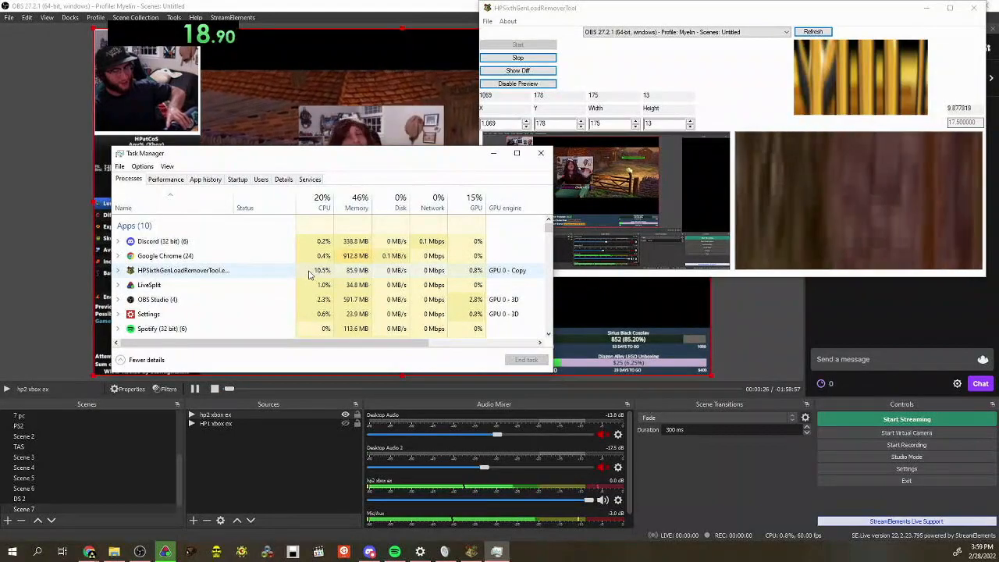
{"action": "left_click", "coordinate": [537, 84]}
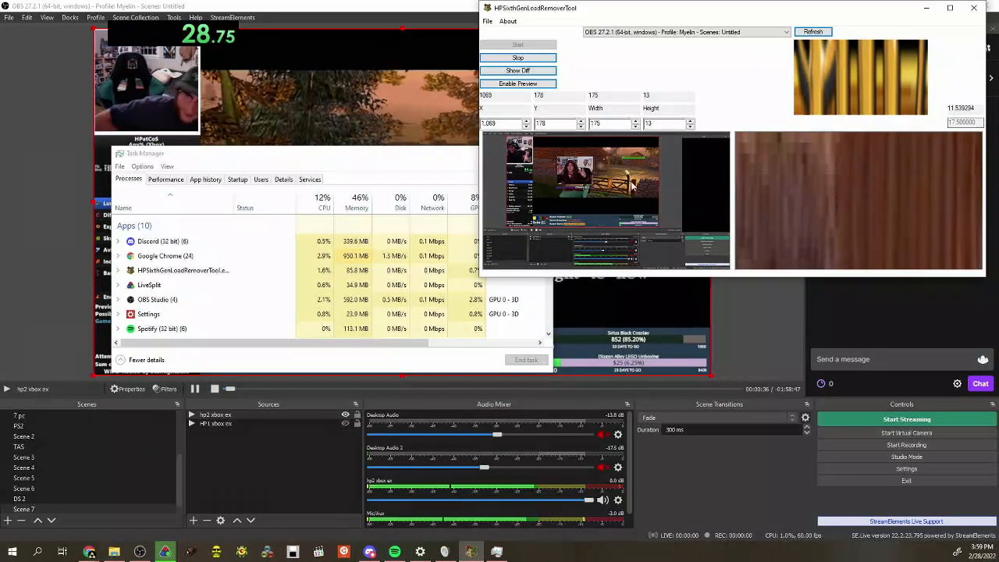
{"action": "left_click", "coordinate": [531, 83]}
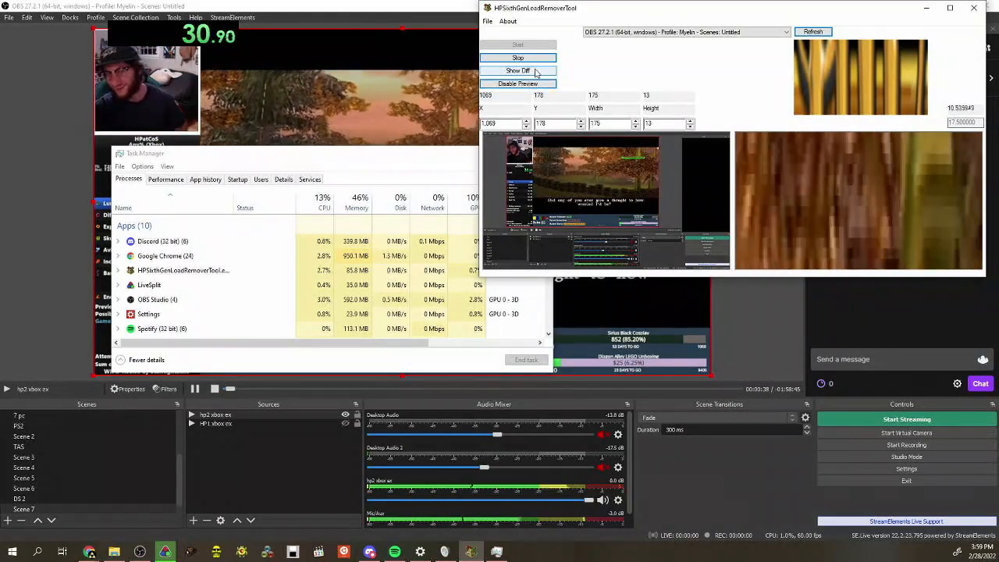
Show the load remover's difference image, restart hp2 xbox ex in OBS paused on the LOADING screen, and return to the tool
{"action": "left_click", "coordinate": [535, 70]}
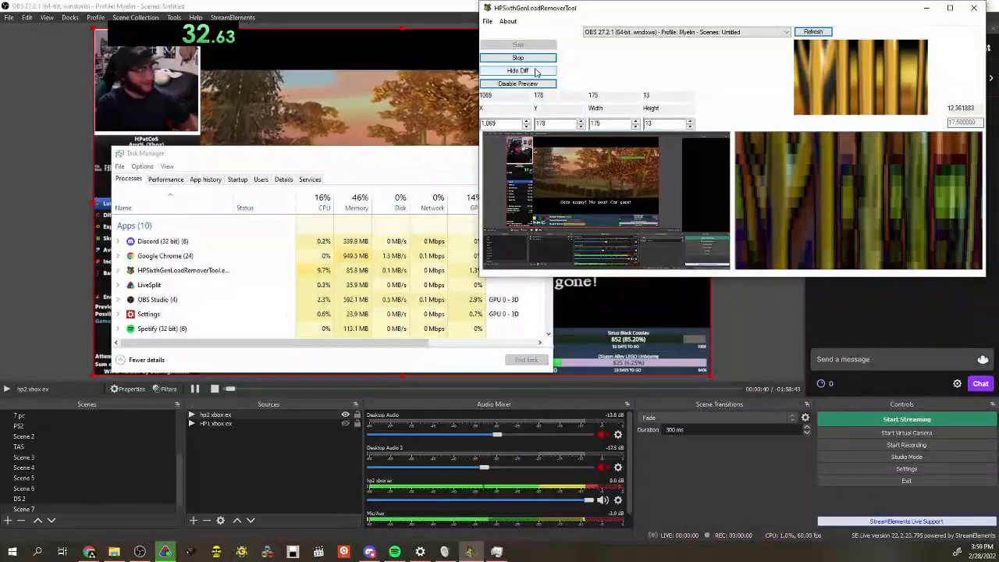
{"action": "left_click", "coordinate": [211, 398]}
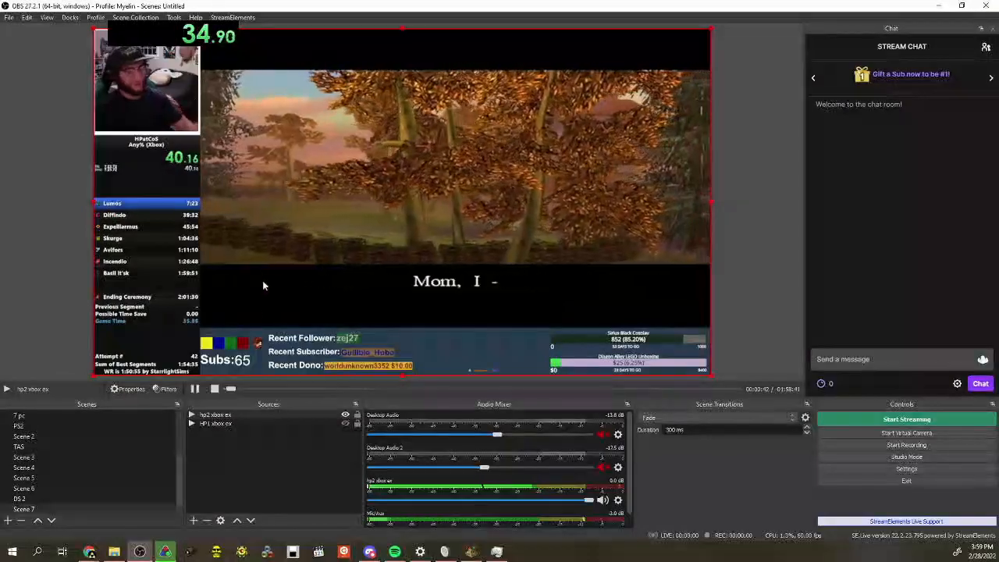
{"action": "left_click", "coordinate": [215, 390]}
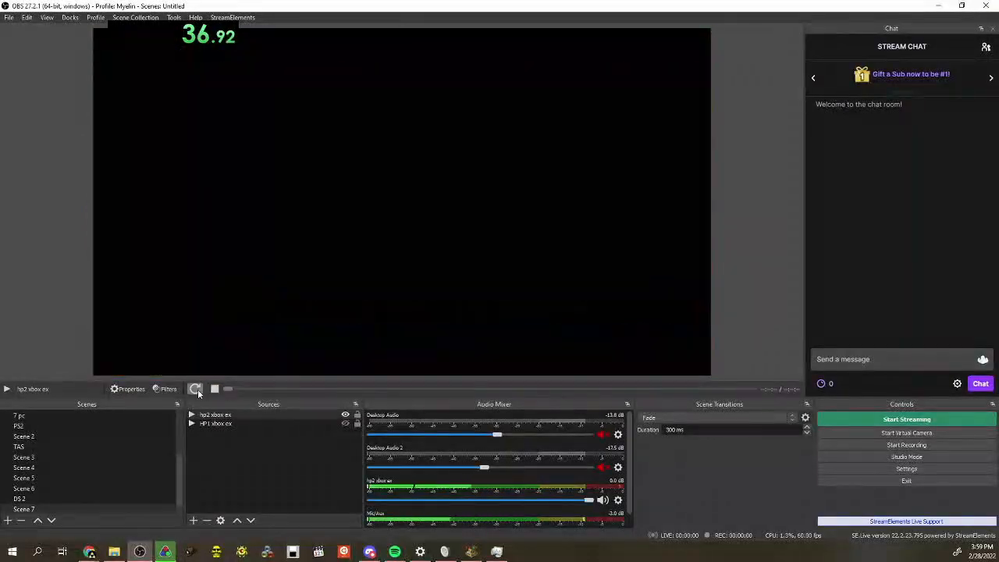
{"action": "left_click", "coordinate": [197, 390]}
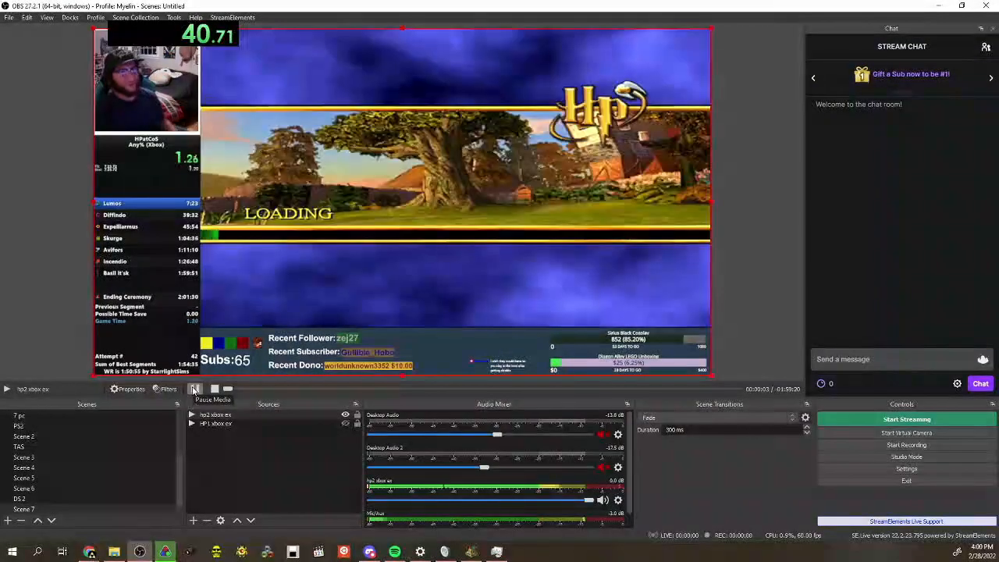
{"action": "left_click", "coordinate": [469, 551]}
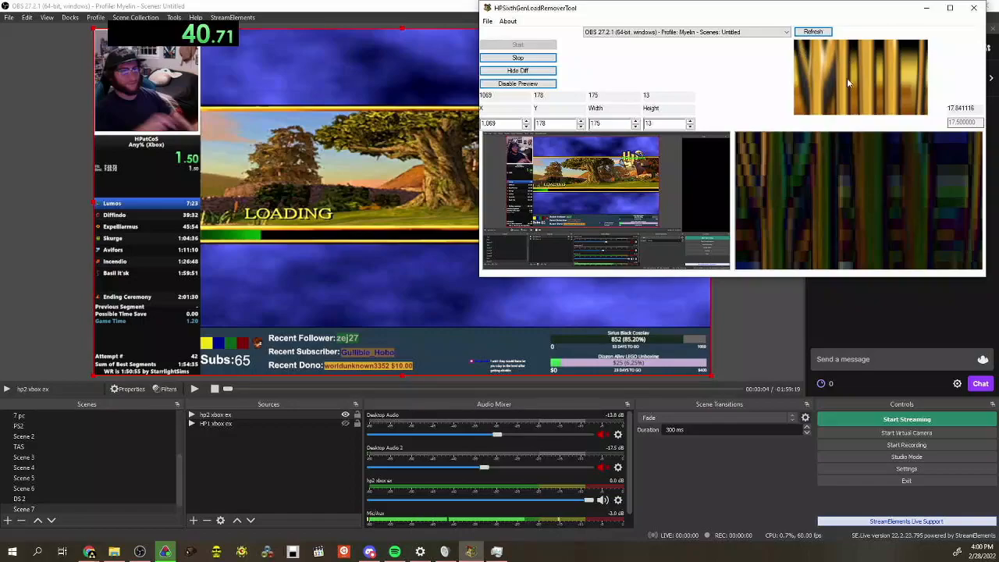
Set the capture region's X to 1,068 and width to 176, toggling the difference image to check the alignment
{"action": "left_click", "coordinate": [536, 71]}
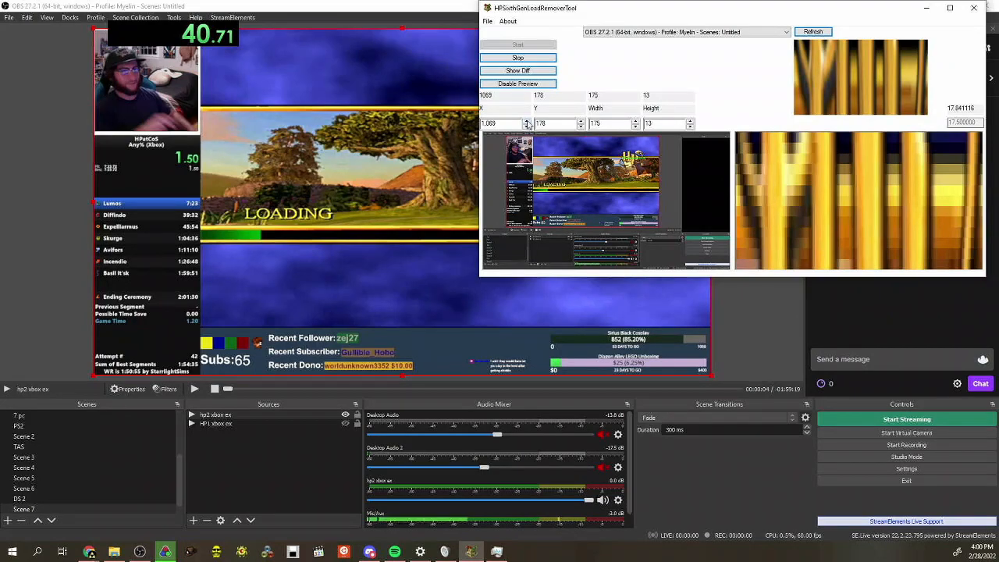
{"action": "left_click", "coordinate": [528, 126]}
{"action": "left_click", "coordinate": [528, 127]}
{"action": "left_click", "coordinate": [526, 120]}
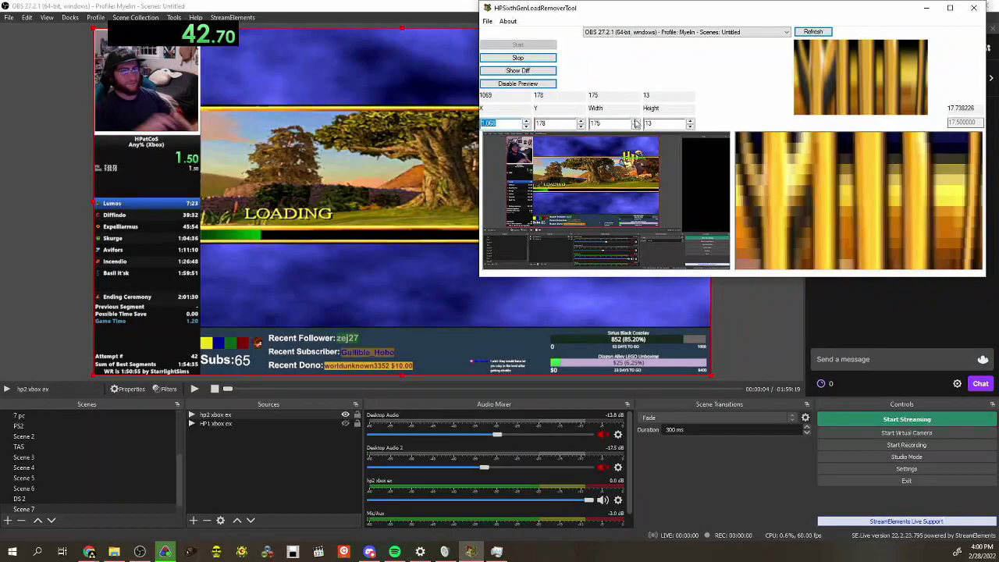
{"action": "left_click", "coordinate": [636, 121]}
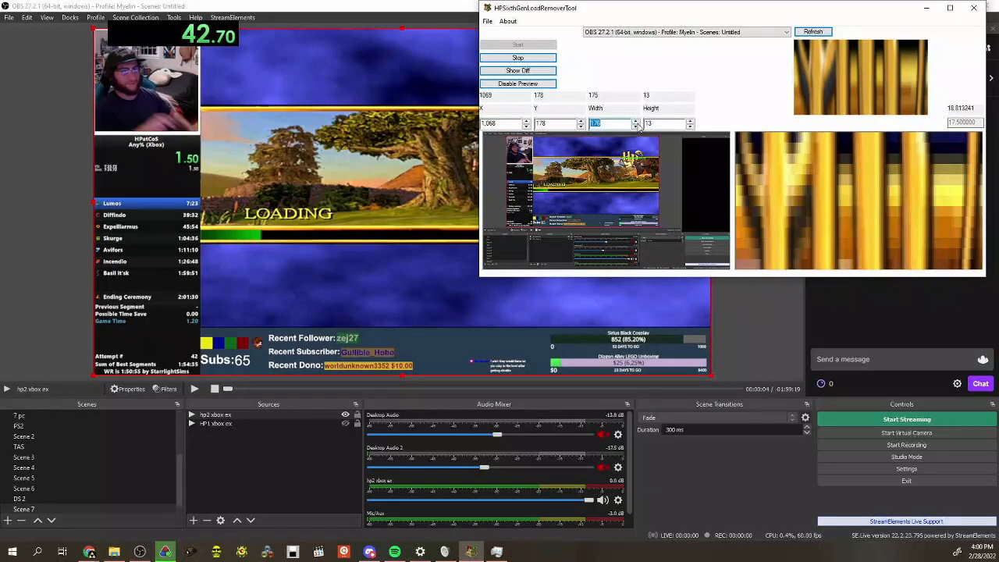
{"action": "left_click", "coordinate": [636, 127]}
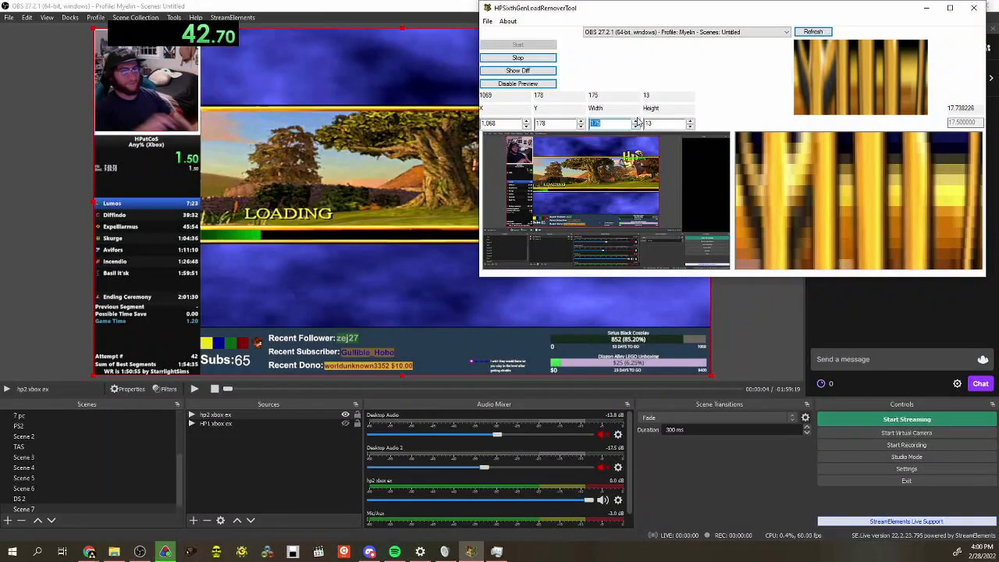
{"action": "left_click", "coordinate": [636, 125]}
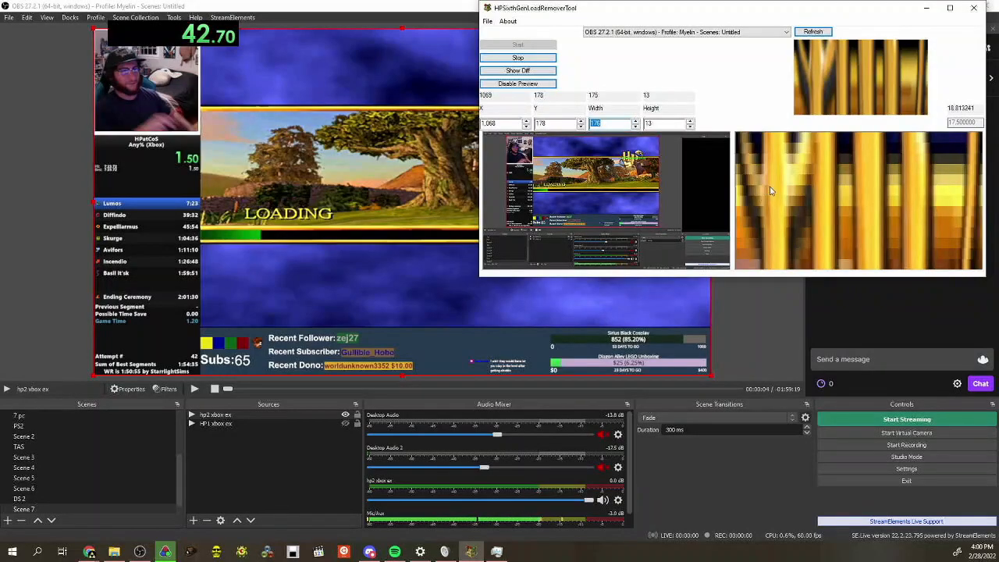
{"action": "left_click", "coordinate": [535, 72]}
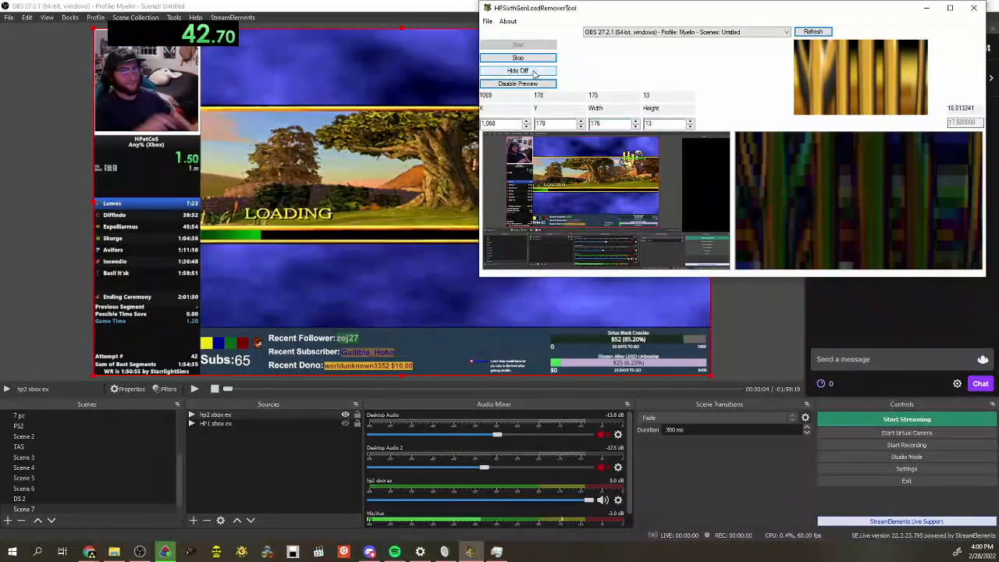
{"action": "left_click", "coordinate": [535, 72]}
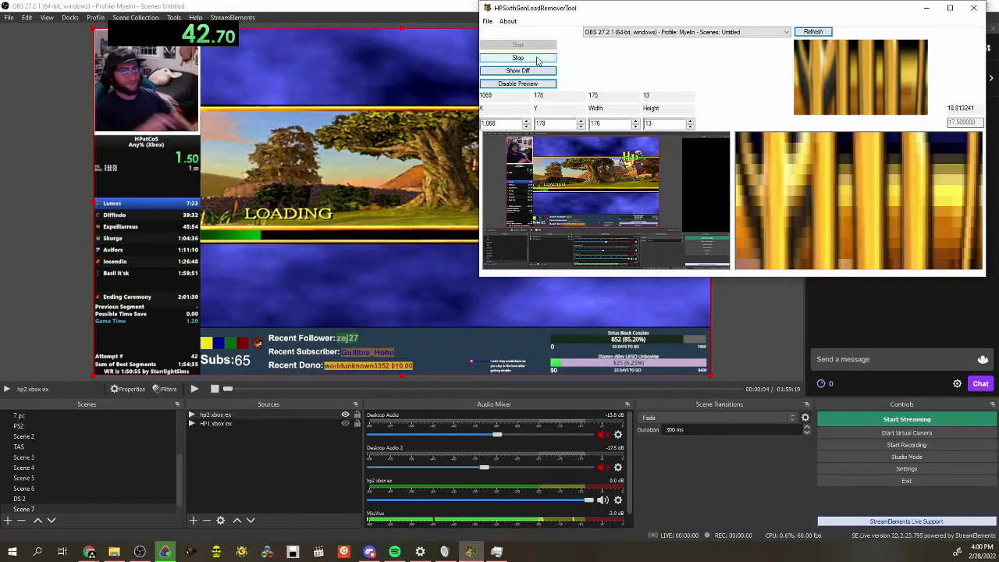
Load the 1xboxex.dat settings file into the load remover
{"action": "left_click", "coordinate": [488, 21]}
{"action": "left_click", "coordinate": [508, 34]}
{"action": "left_click", "coordinate": [289, 261]}
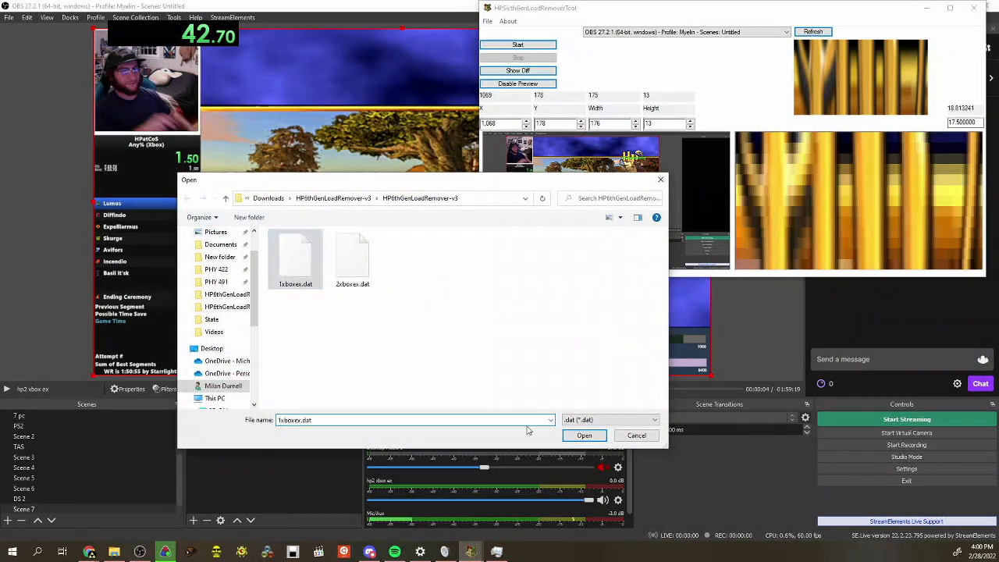
{"action": "left_click", "coordinate": [584, 436]}
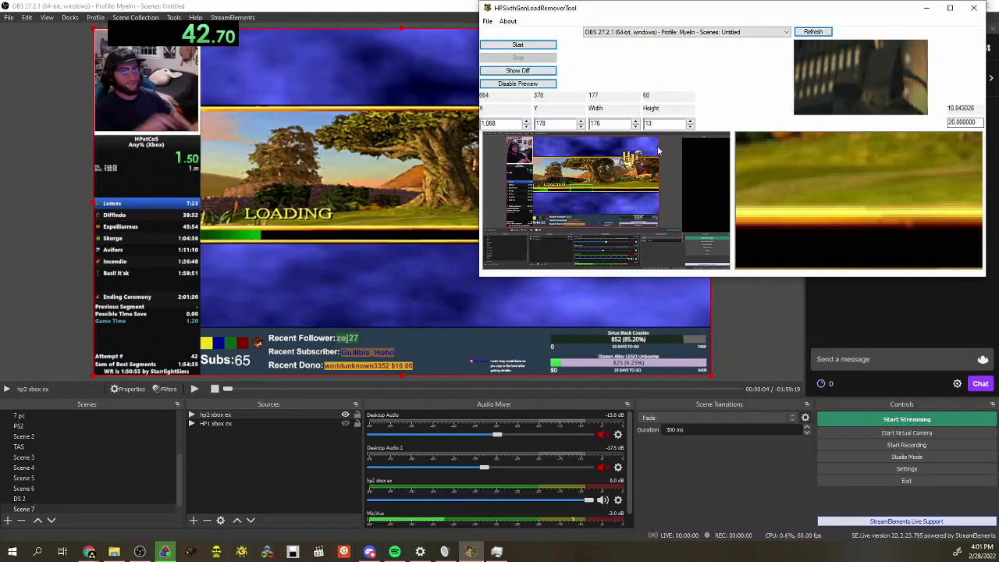
Hide hp2 xbox ex and show HP1 xbox ex in OBS, and briefly run load detection in the load remover before stopping it
{"action": "left_click", "coordinate": [343, 416]}
{"action": "left_click", "coordinate": [351, 420]}
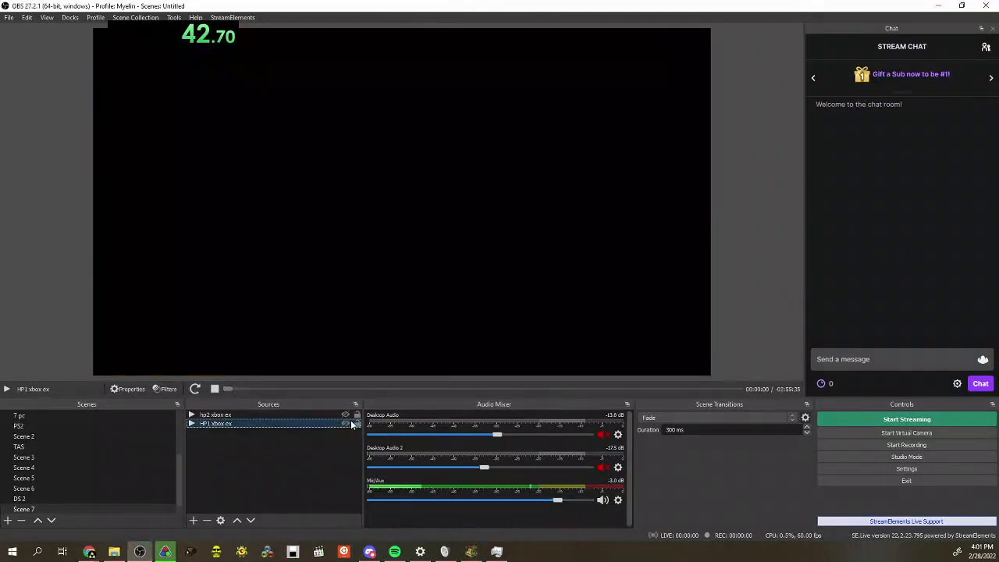
{"action": "left_click", "coordinate": [346, 423]}
{"action": "left_click", "coordinate": [472, 551]}
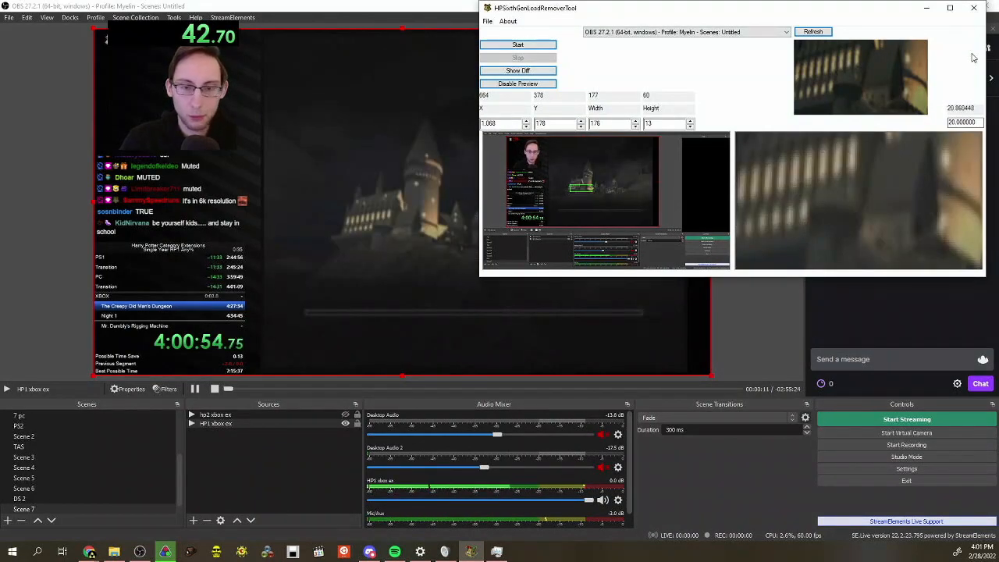
{"action": "left_click", "coordinate": [534, 47]}
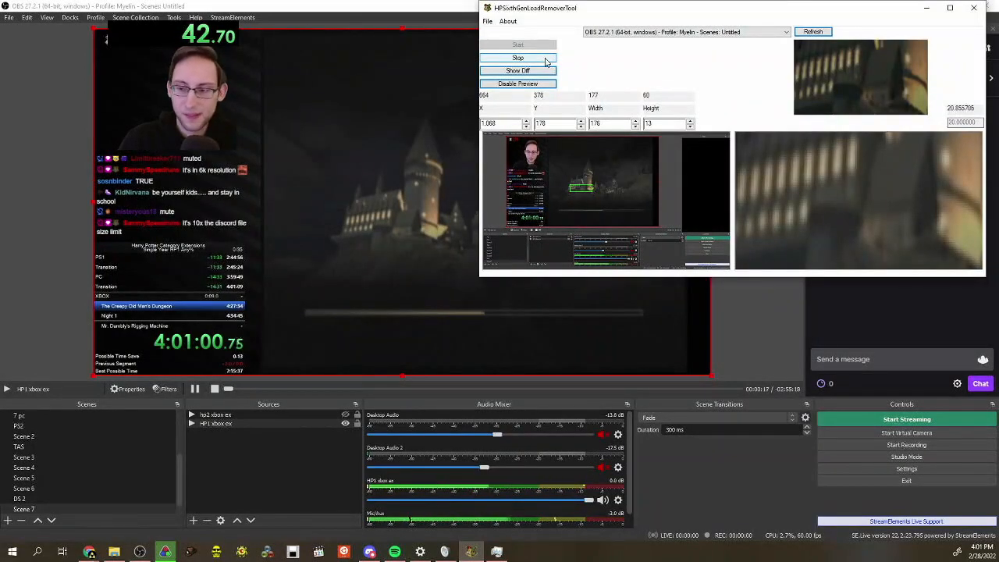
{"action": "left_click", "coordinate": [547, 59]}
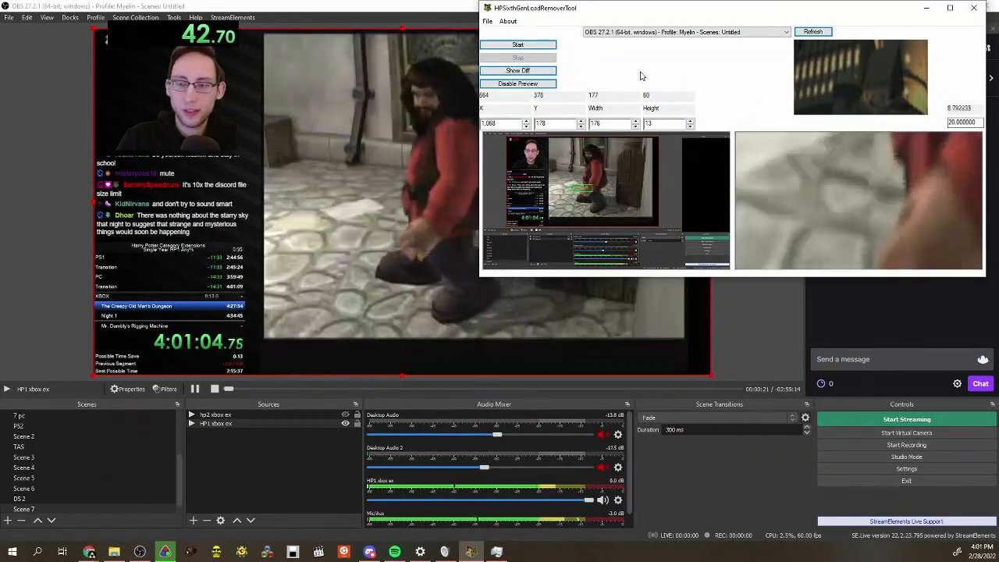
Bring up Task Manager and check the load remover's CPU usage while it captures the full OBS window
{"action": "left_click", "coordinate": [848, 290]}
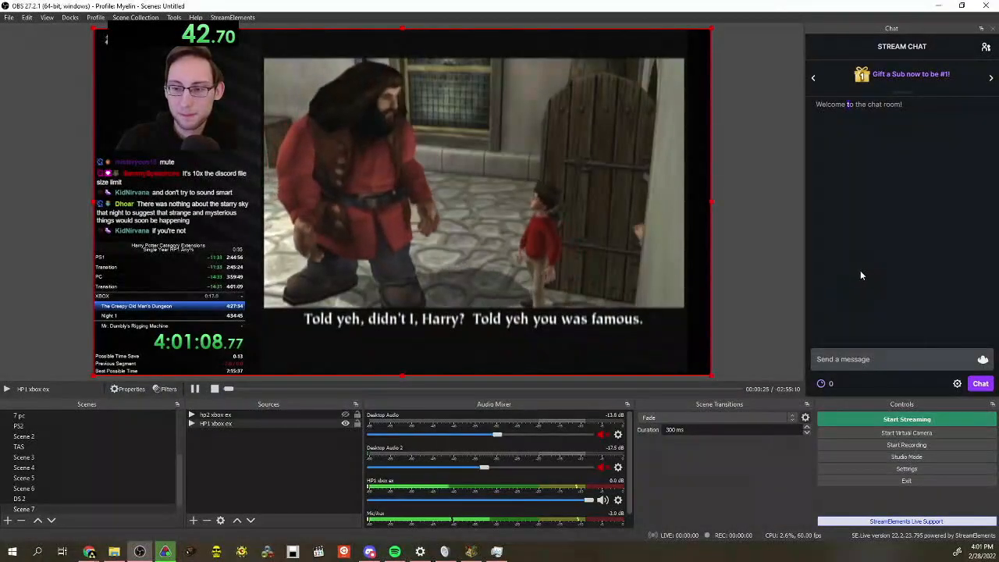
{"action": "left_click", "coordinate": [471, 552]}
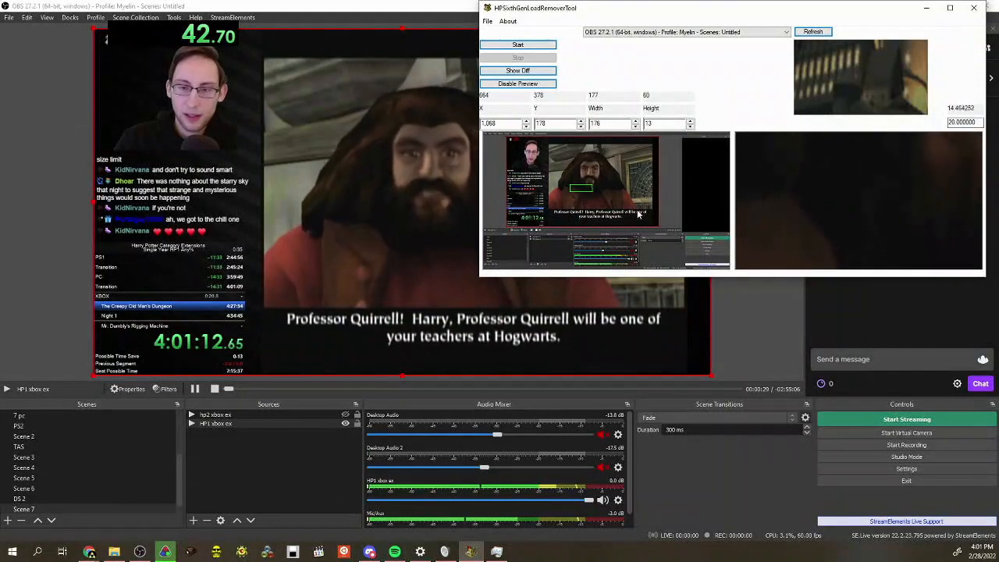
{"action": "left_click", "coordinate": [805, 304]}
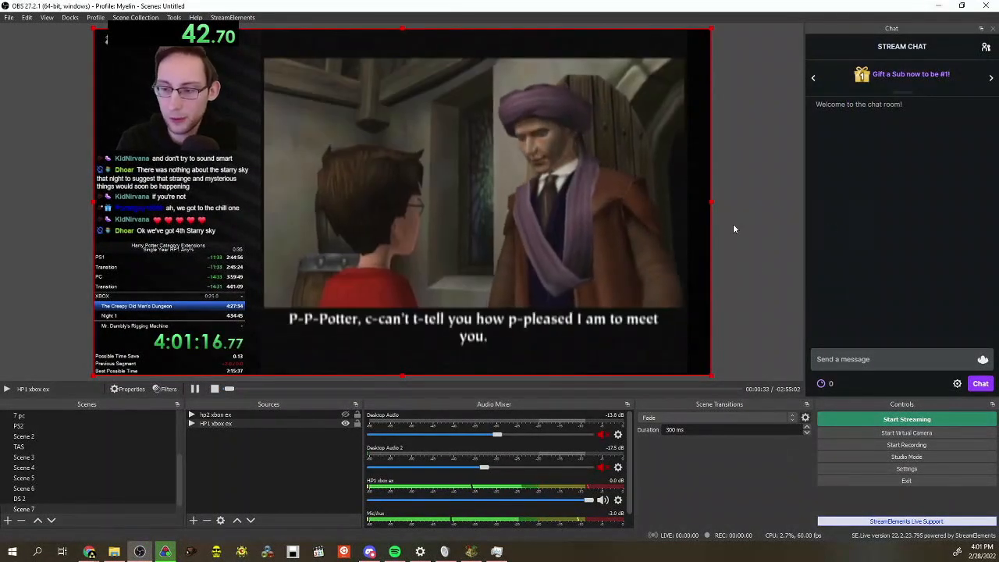
{"action": "left_click", "coordinate": [494, 553]}
{"action": "left_click", "coordinate": [471, 552]}
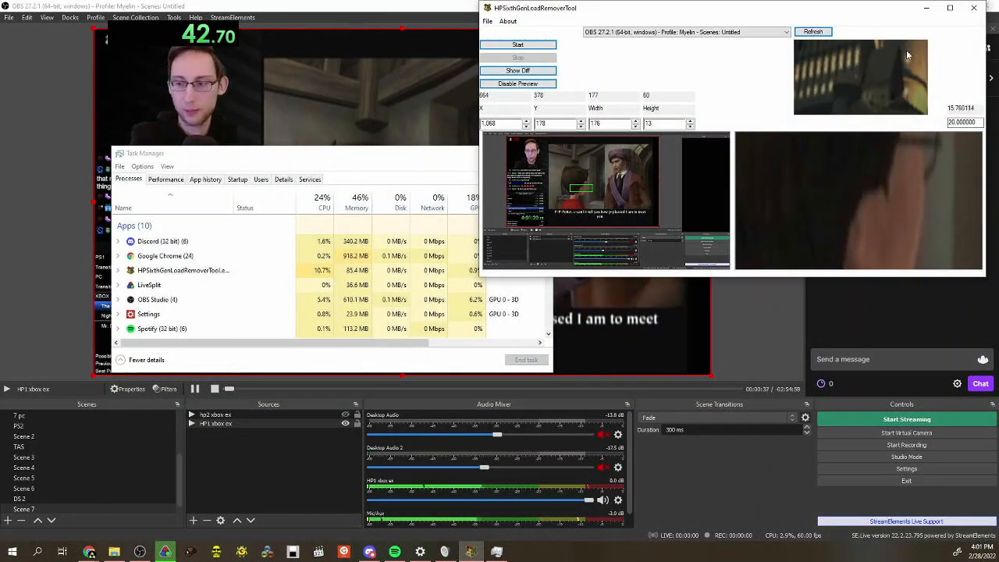
{"action": "left_click", "coordinate": [895, 319]}
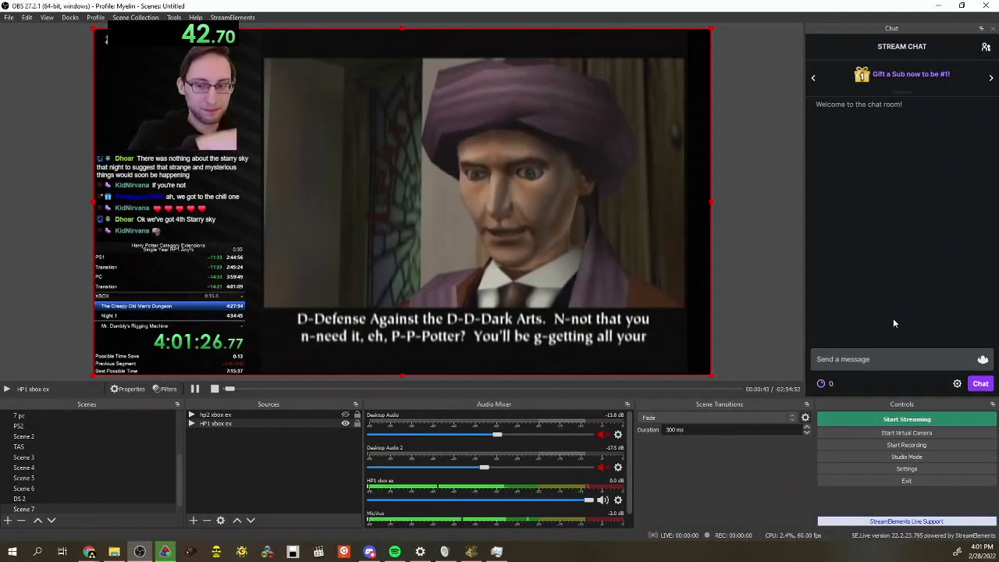
{"action": "right_click", "coordinate": [530, 205]}
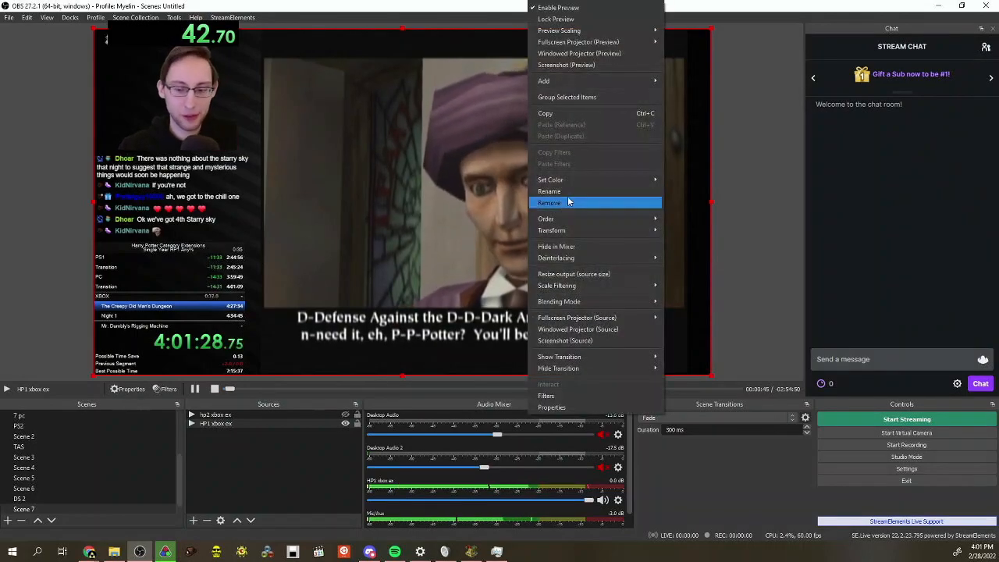
{"action": "left_click", "coordinate": [613, 53]}
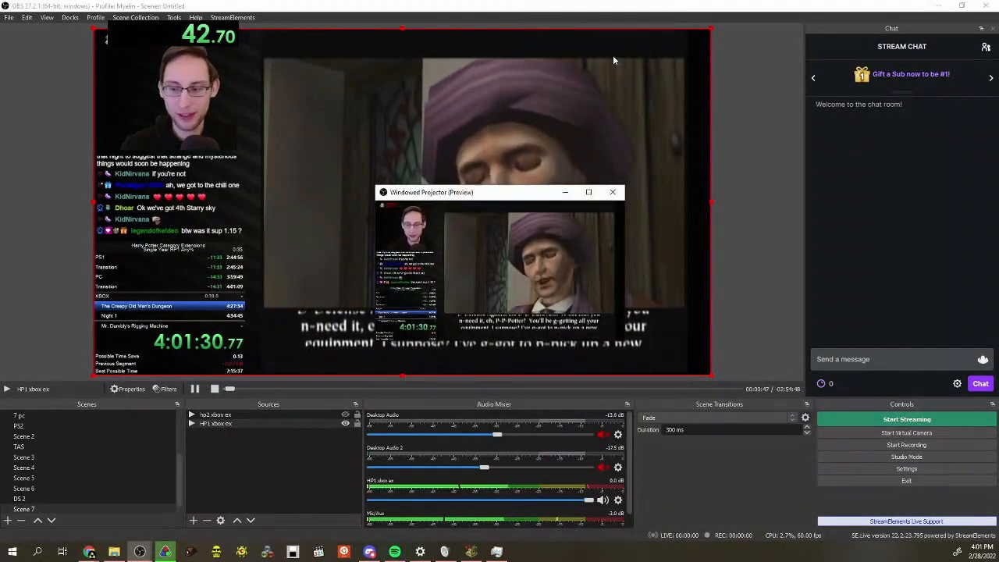
{"action": "left_click_drag", "start_coordinate": [518, 196], "coordinate": [525, 145]}
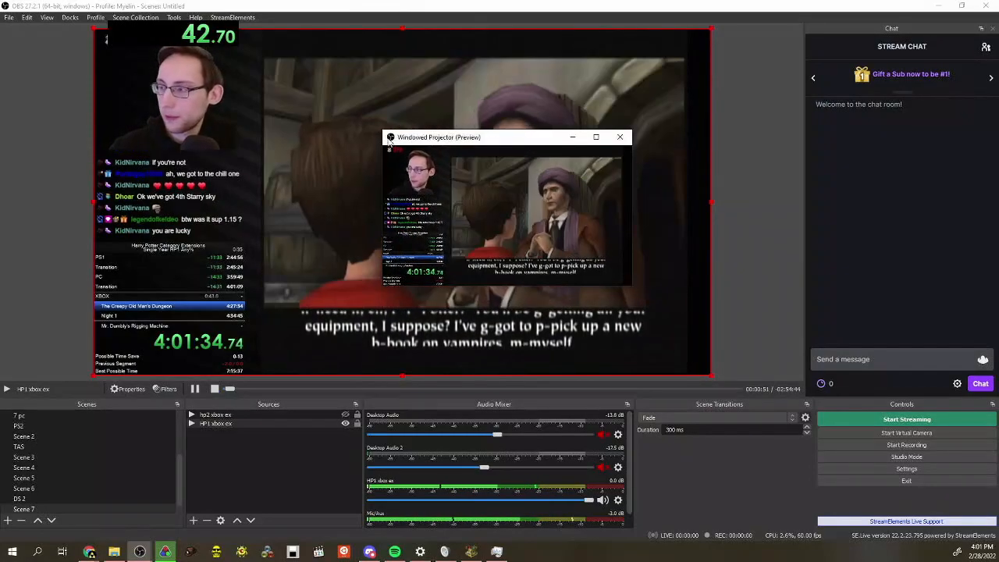
{"action": "left_click_drag", "start_coordinate": [629, 284], "coordinate": [832, 366]}
{"action": "left_click", "coordinate": [821, 137]}
Open a windowed projector of the OBS preview and send it behind the main OBS window
{"action": "right_click", "coordinate": [530, 122]}
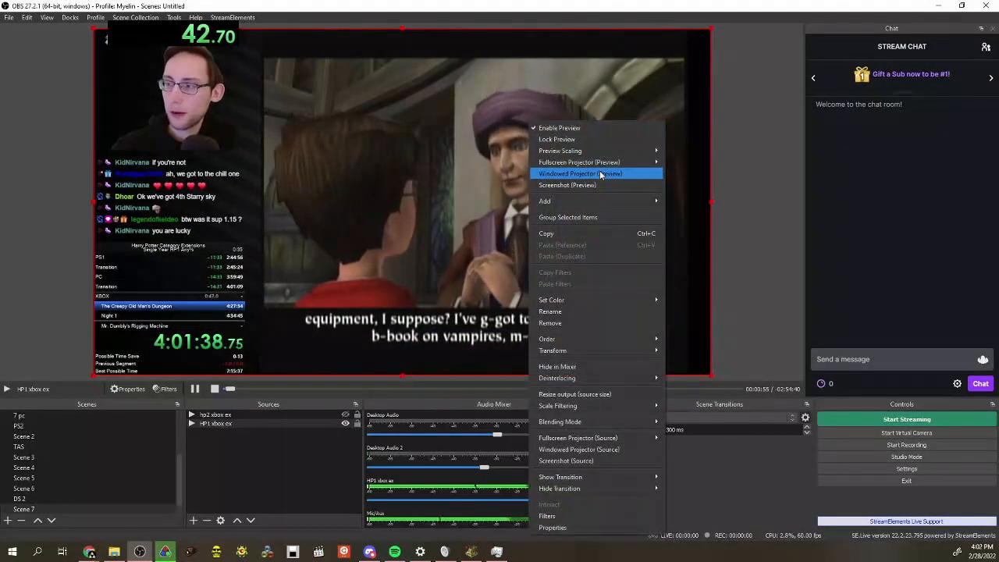
{"action": "left_click", "coordinate": [600, 174]}
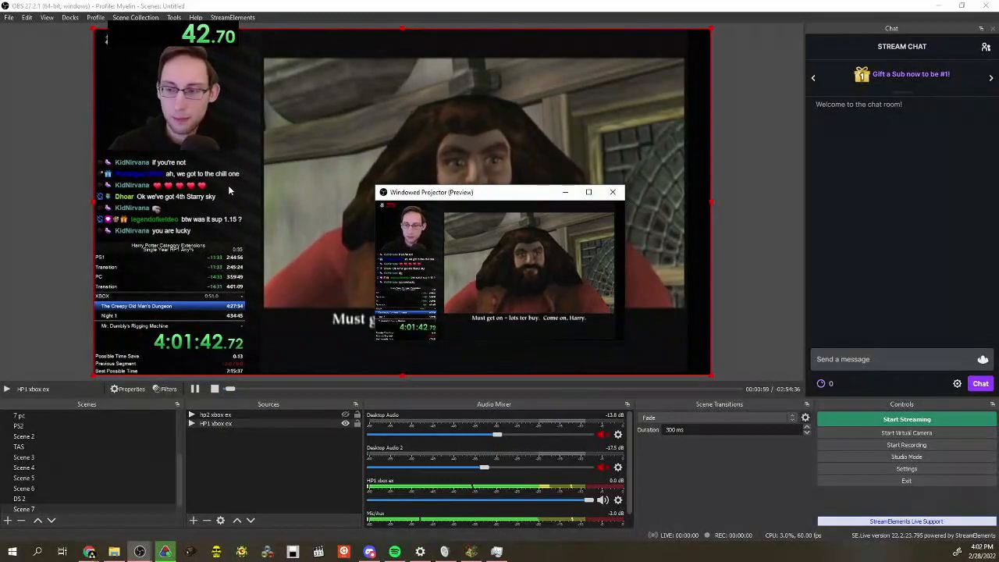
{"action": "left_click", "coordinate": [798, 165]}
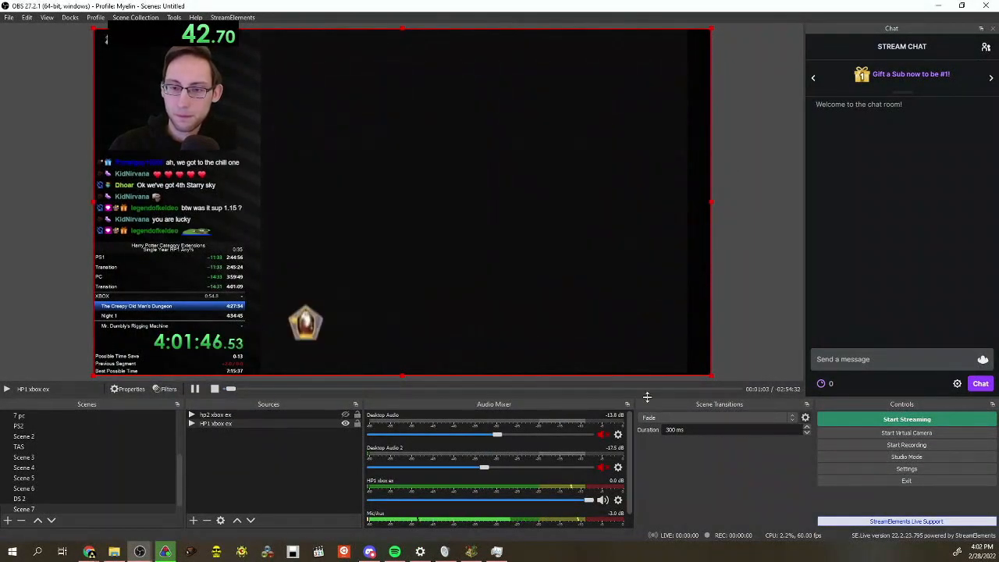
Refresh the load remover's list of capture windows and select Windowed Projector (Preview) as its source
{"action": "left_click", "coordinate": [470, 552]}
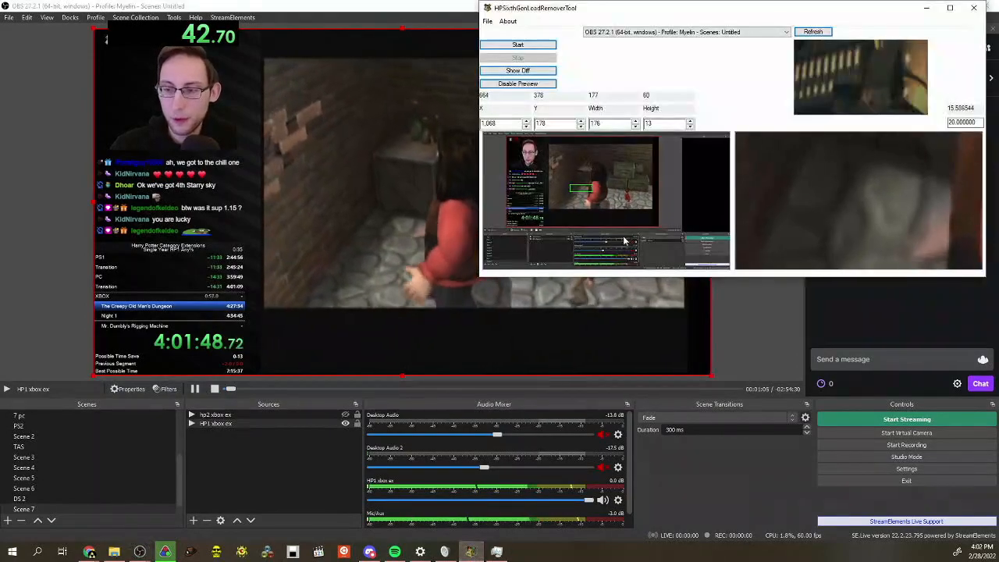
{"action": "left_click", "coordinate": [669, 32]}
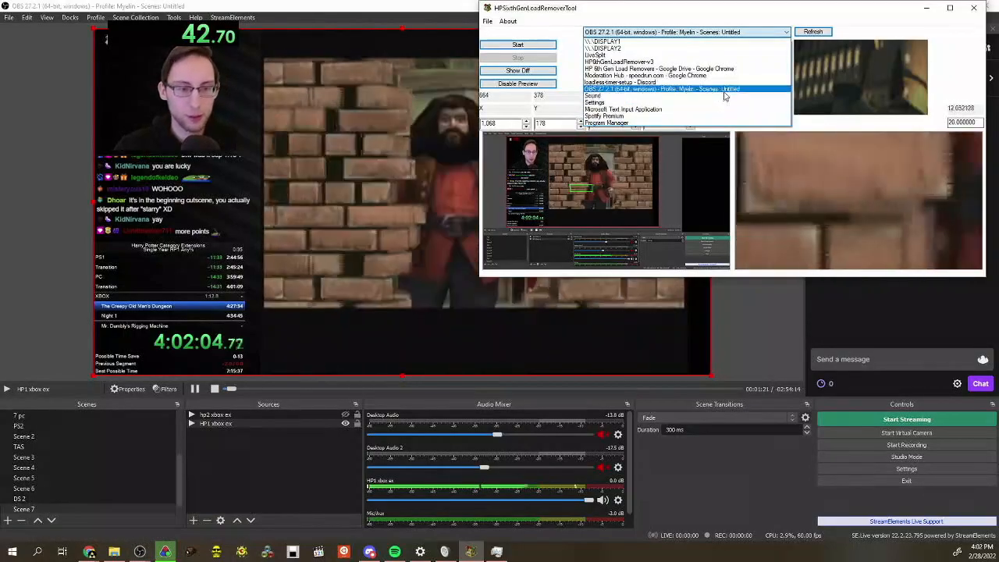
{"action": "left_click", "coordinate": [789, 32]}
{"action": "left_click", "coordinate": [789, 32]}
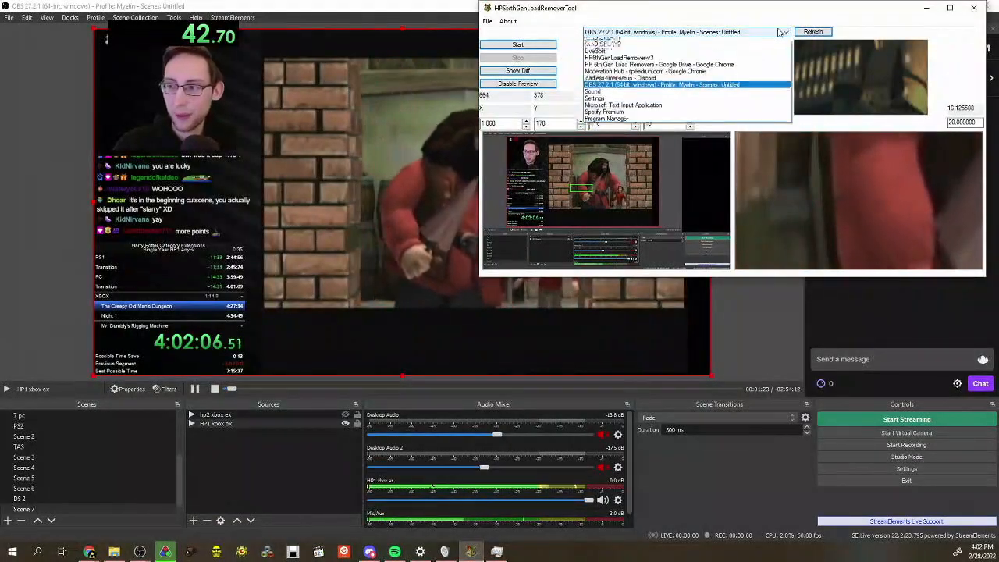
{"action": "left_click", "coordinate": [807, 31]}
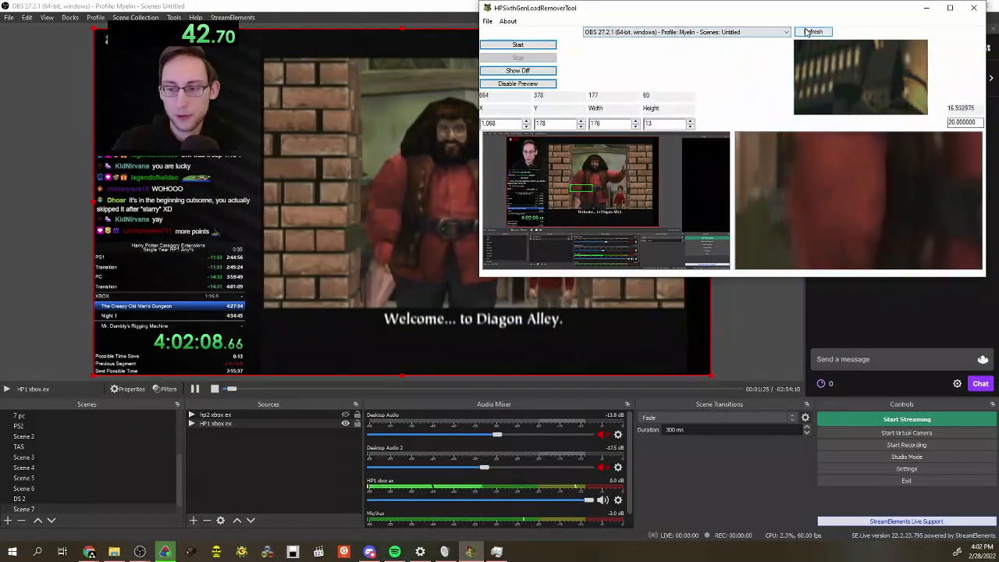
{"action": "left_click", "coordinate": [758, 32]}
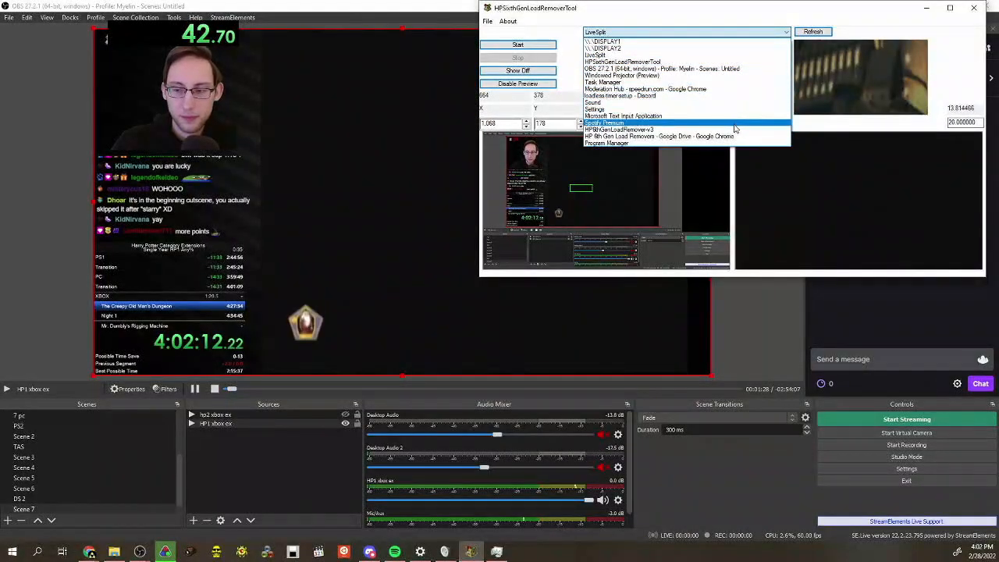
{"action": "left_click", "coordinate": [737, 76]}
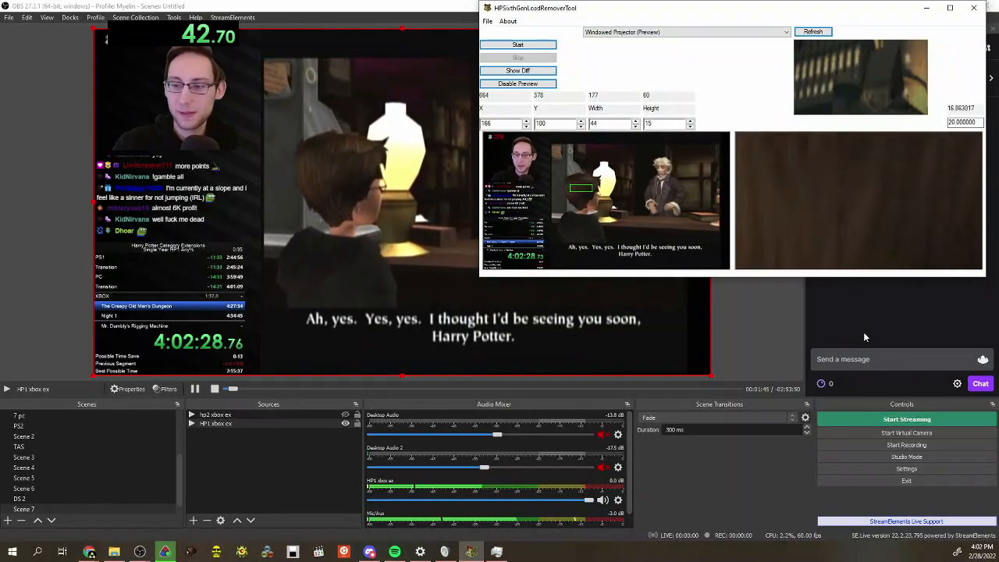
Mute the HP1 xbox ex audio in OBS and bring the windowed projector to the front
{"action": "left_click", "coordinate": [863, 332]}
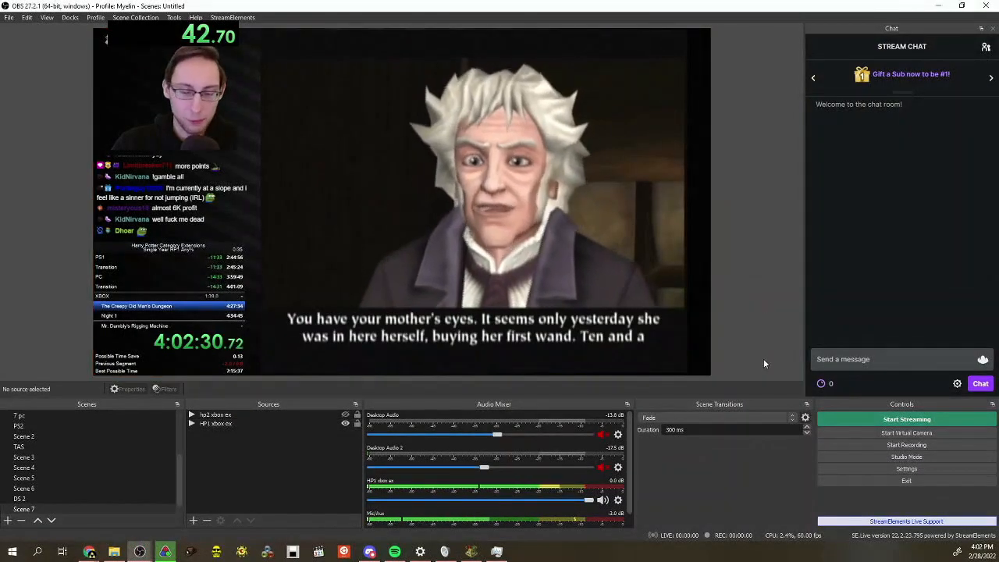
{"action": "left_click", "coordinate": [757, 327]}
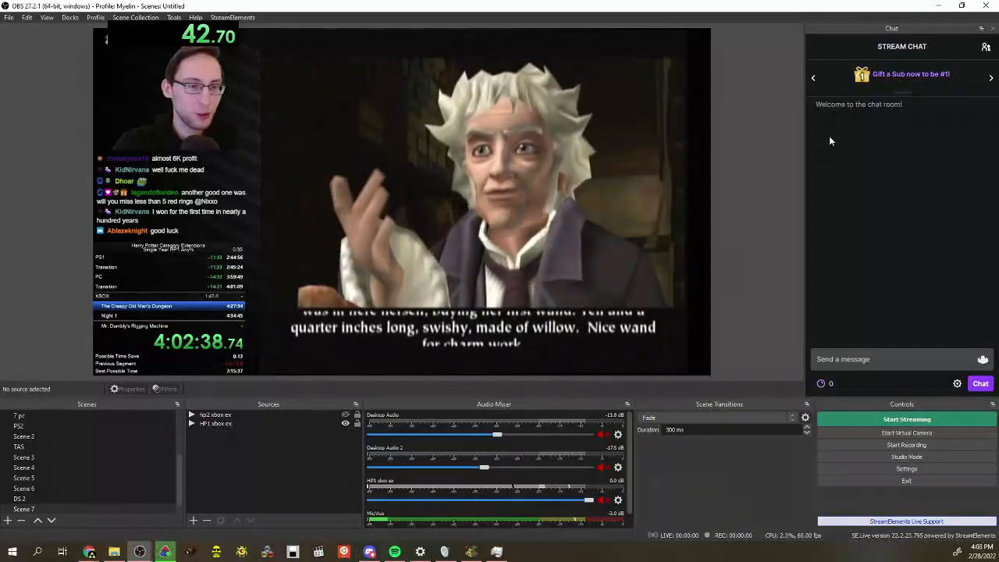
{"action": "mouse_move", "coordinate": [140, 552]}
{"action": "left_click", "coordinate": [200, 504]}
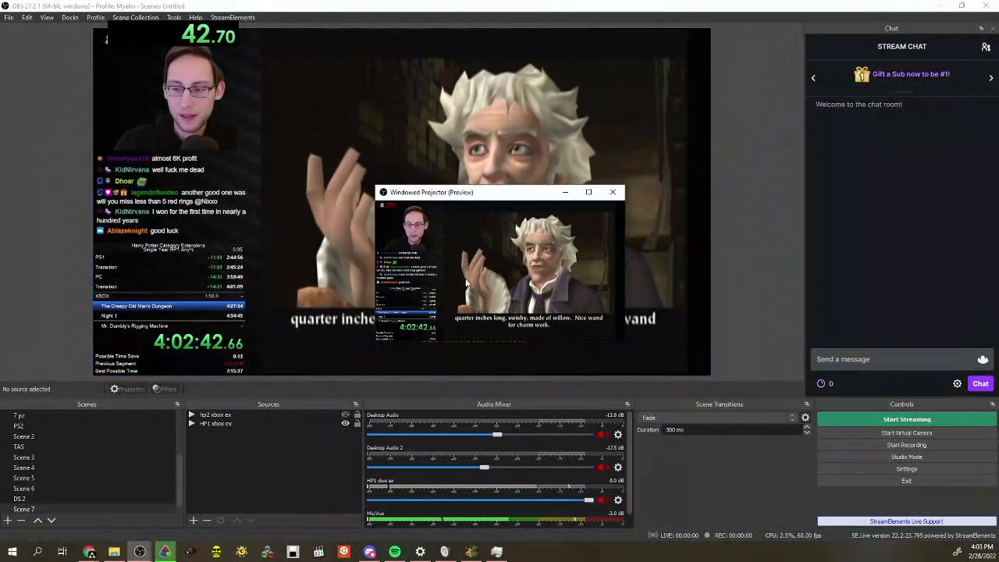
Open Task Manager beside the windowed projector and check the load remover's CPU usage with the projector as its source
{"action": "right_click", "coordinate": [556, 551]}
{"action": "left_click", "coordinate": [626, 510]}
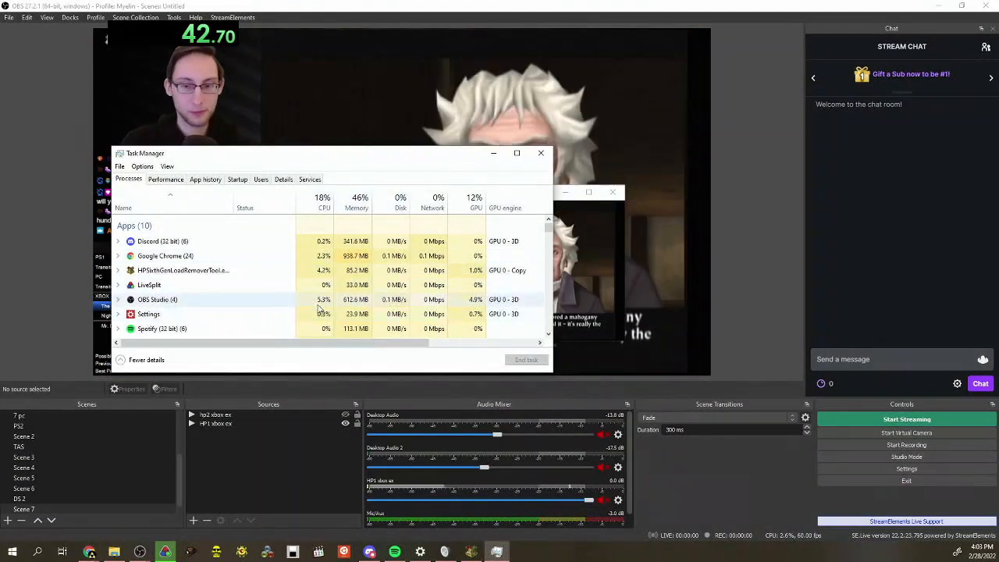
{"action": "left_click_drag", "start_coordinate": [357, 154], "coordinate": [276, 145]}
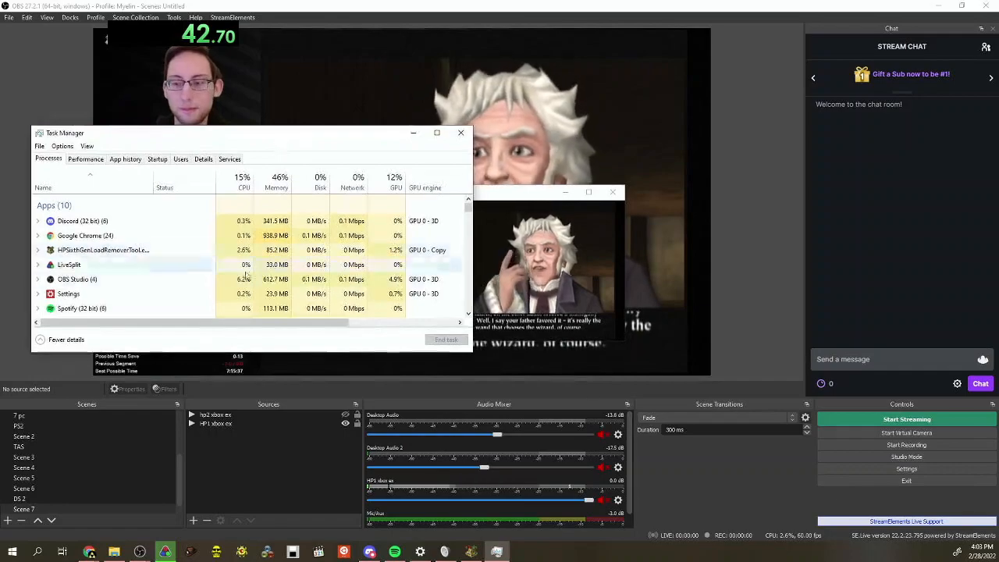
Close the windowed projector while the load remover is capturing it, and dismiss the tool's StretchBlt error dialogs
{"action": "left_click", "coordinate": [593, 201]}
{"action": "left_click", "coordinate": [612, 195]}
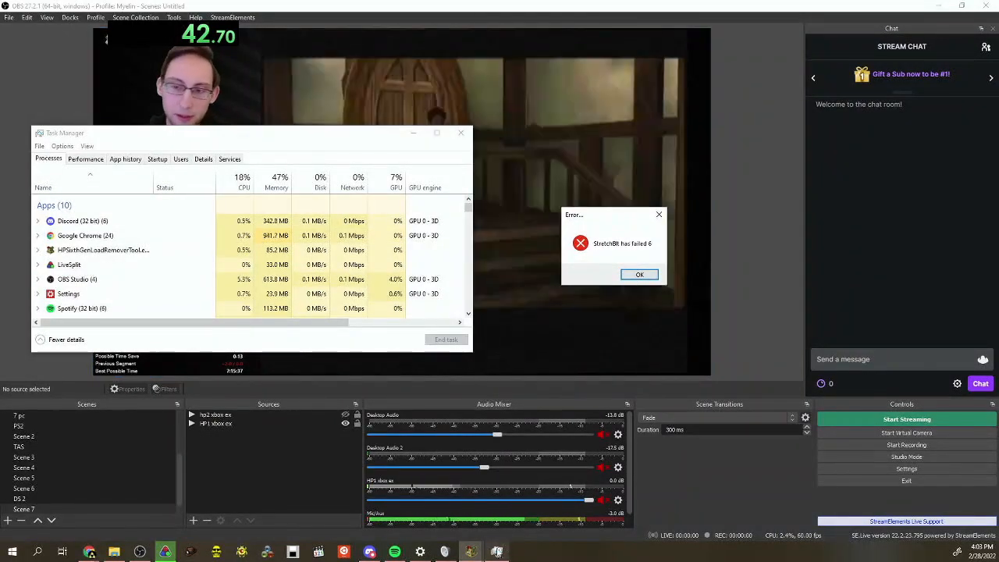
{"action": "mouse_move", "coordinate": [473, 554]}
{"action": "left_click", "coordinate": [448, 504]}
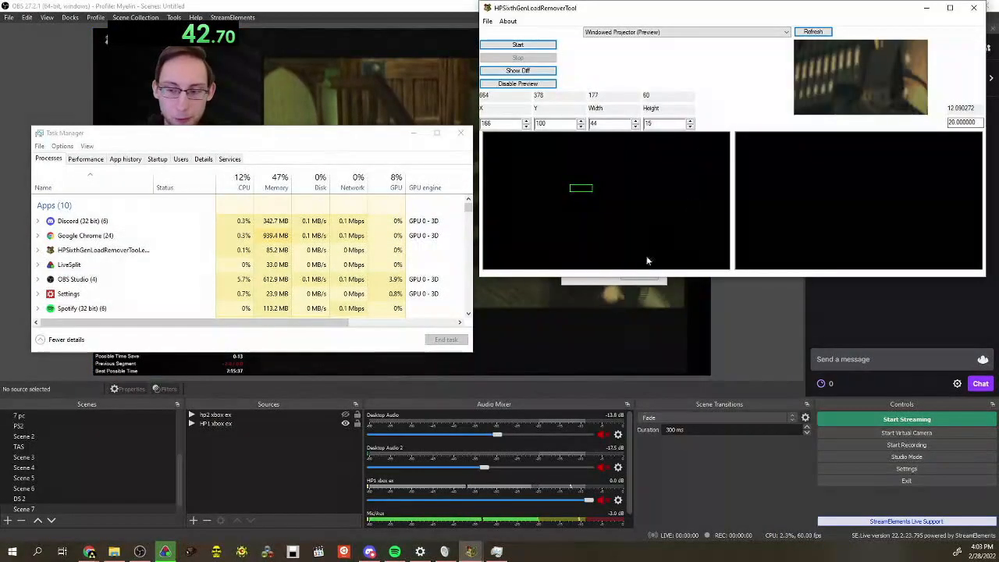
{"action": "left_click", "coordinate": [598, 284]}
{"action": "left_click", "coordinate": [636, 276]}
{"action": "left_click", "coordinate": [538, 312]}
{"action": "left_click", "coordinate": [532, 313]}
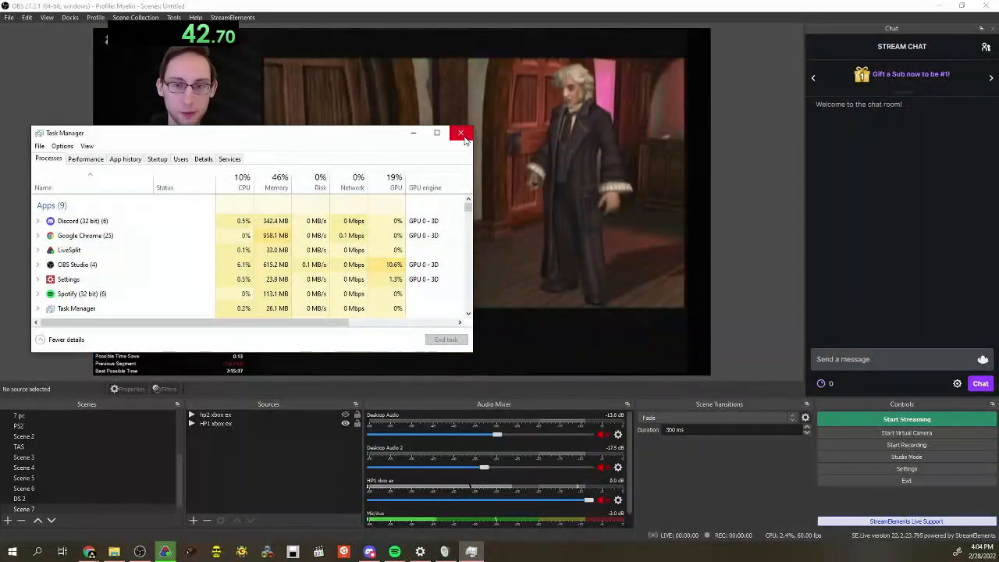
Close Task Manager and slightly widen the chat dock in OBS
{"action": "left_click", "coordinate": [462, 135]}
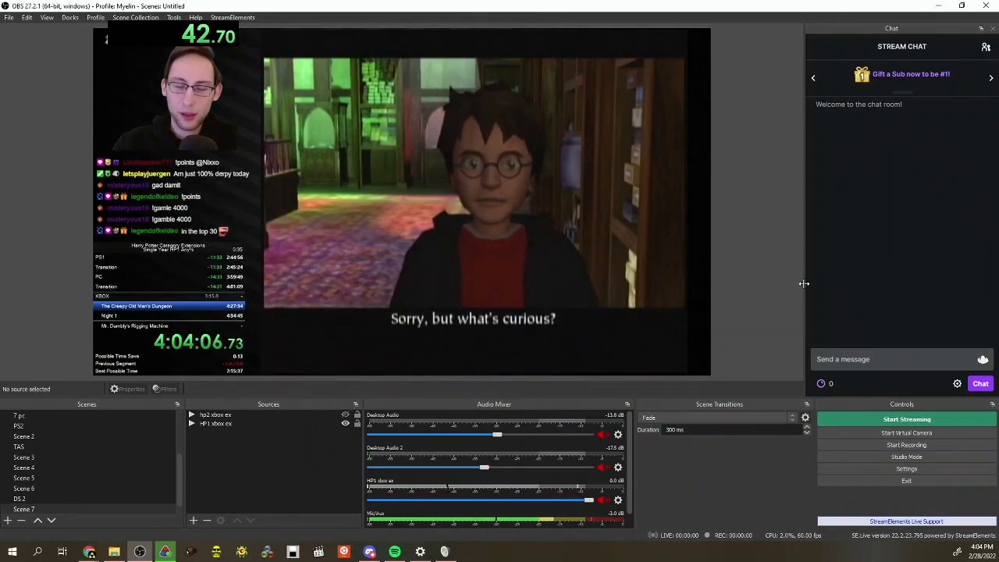
{"action": "mouse_move", "coordinate": [804, 283]}
{"action": "left_mouse_down"}
{"action": "mouse_move", "coordinate": [750, 281]}
{"action": "mouse_move", "coordinate": [819, 281]}
{"action": "mouse_move", "coordinate": [784, 282]}
{"action": "left_mouse_up"}
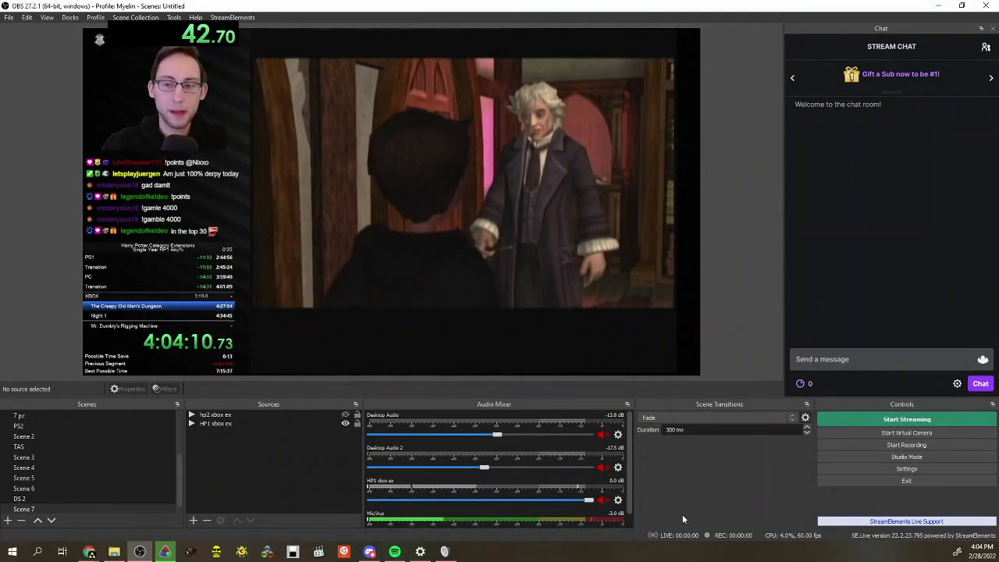